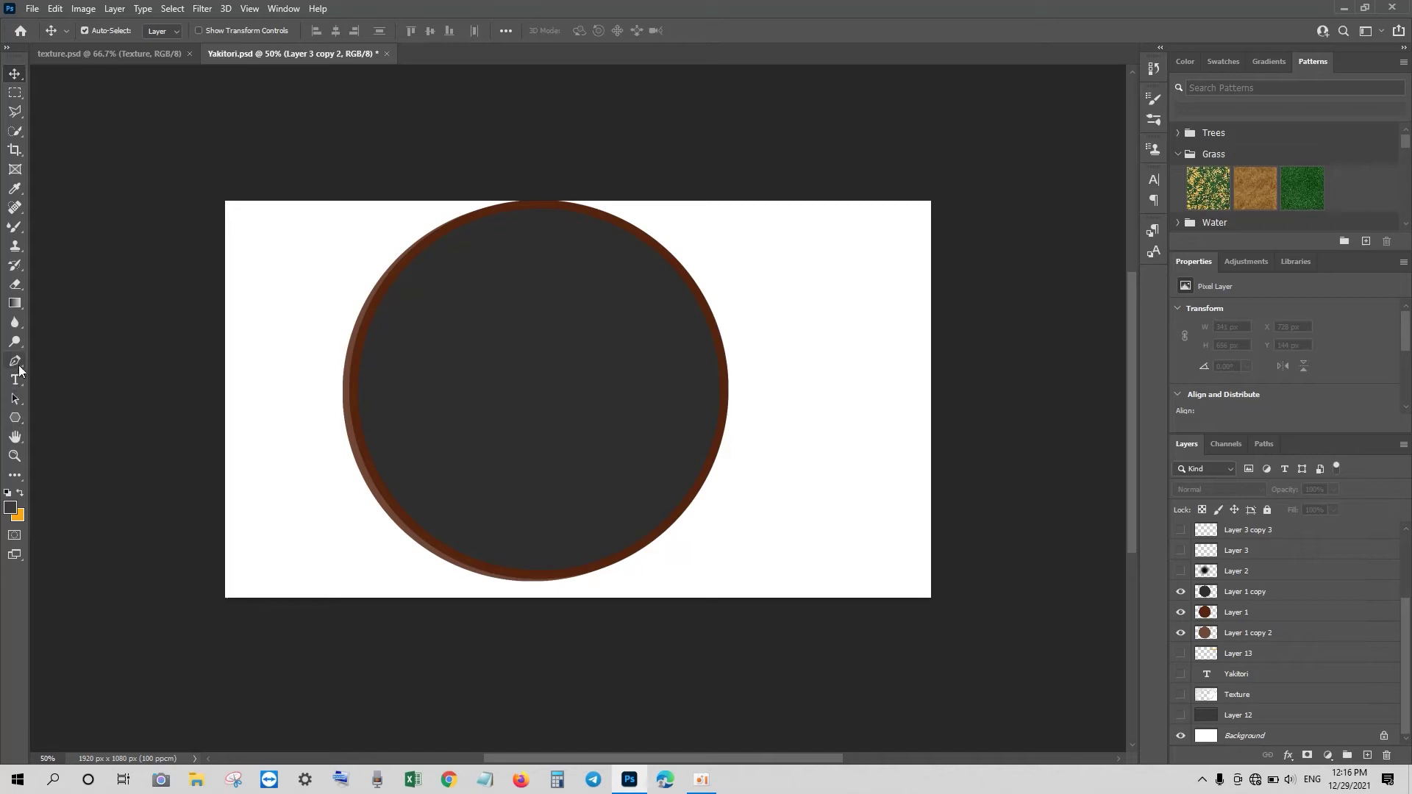
Pen-trace the cutlet outline from the plate bottom up its left side and over the top
click(526, 532)
drag(494, 530, 483, 530)
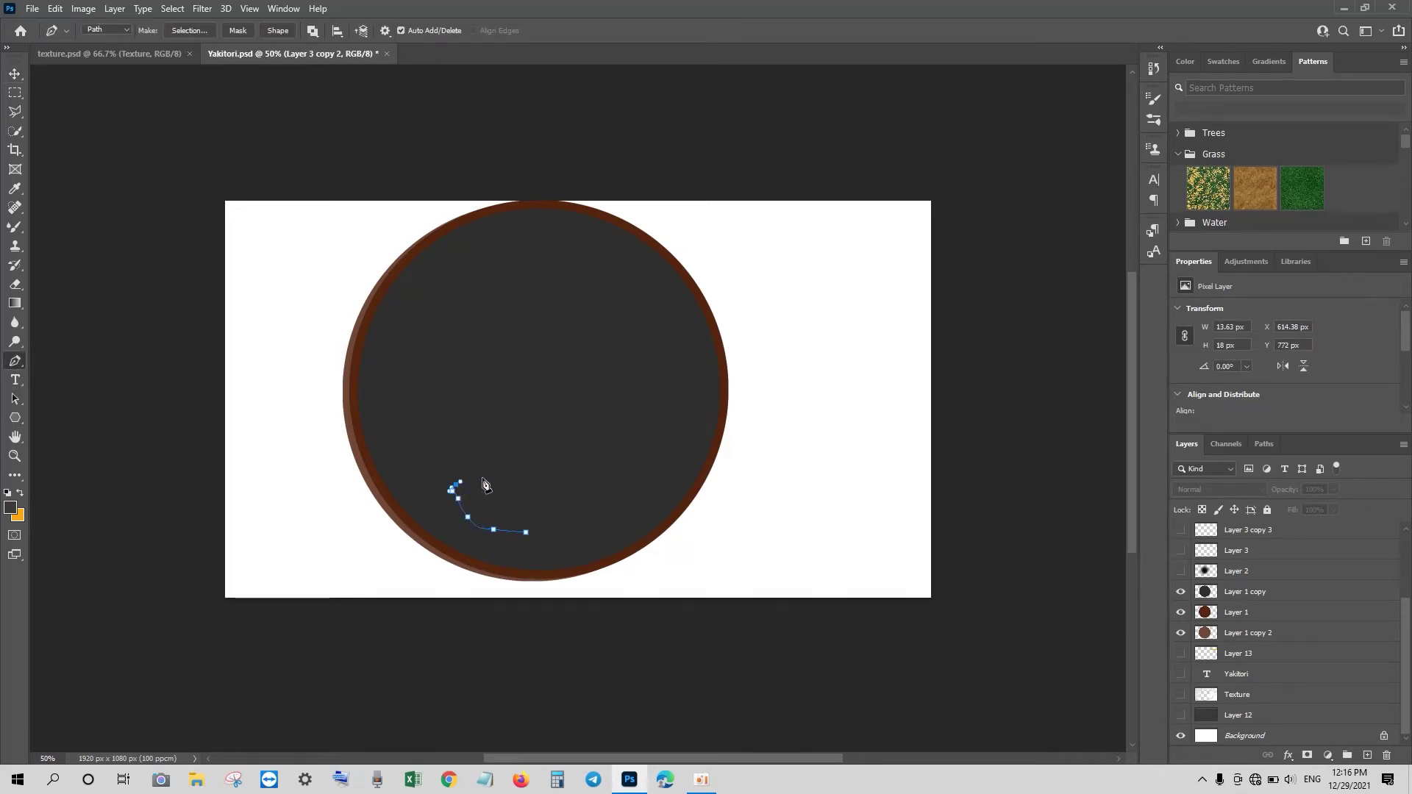
click(424, 424)
click(447, 415)
click(403, 374)
click(411, 351)
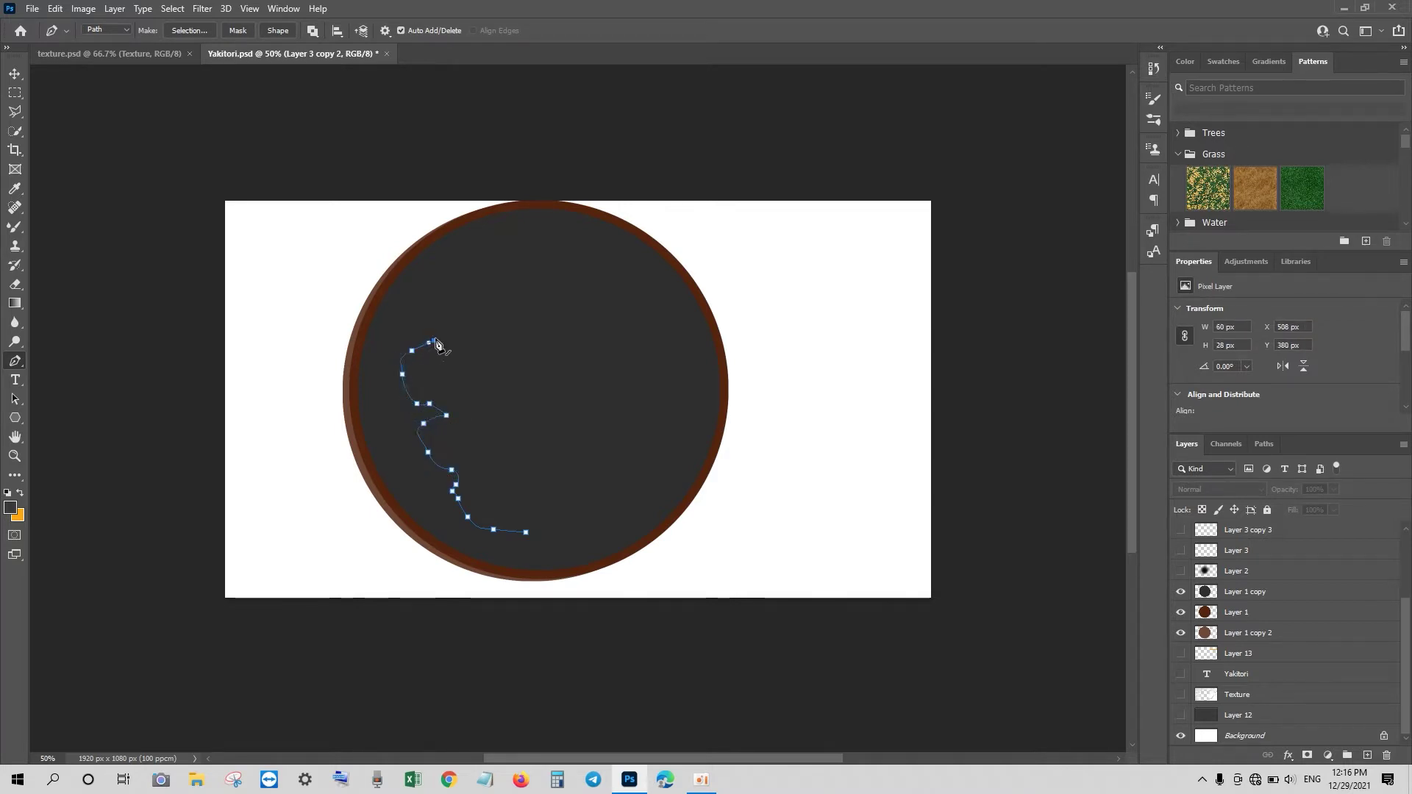
click(407, 315)
click(421, 290)
click(435, 259)
click(470, 278)
Continue the cutlet outline down the right edge and close it at the start
click(485, 300)
click(488, 338)
click(509, 341)
click(521, 386)
click(502, 405)
click(539, 433)
drag(540, 447, 529, 458)
click(561, 464)
click(577, 504)
click(552, 506)
click(526, 532)
Fill the cutlet selection with brown on a new layer, Layer 14
key(ctrl+Return)
click(17, 515)
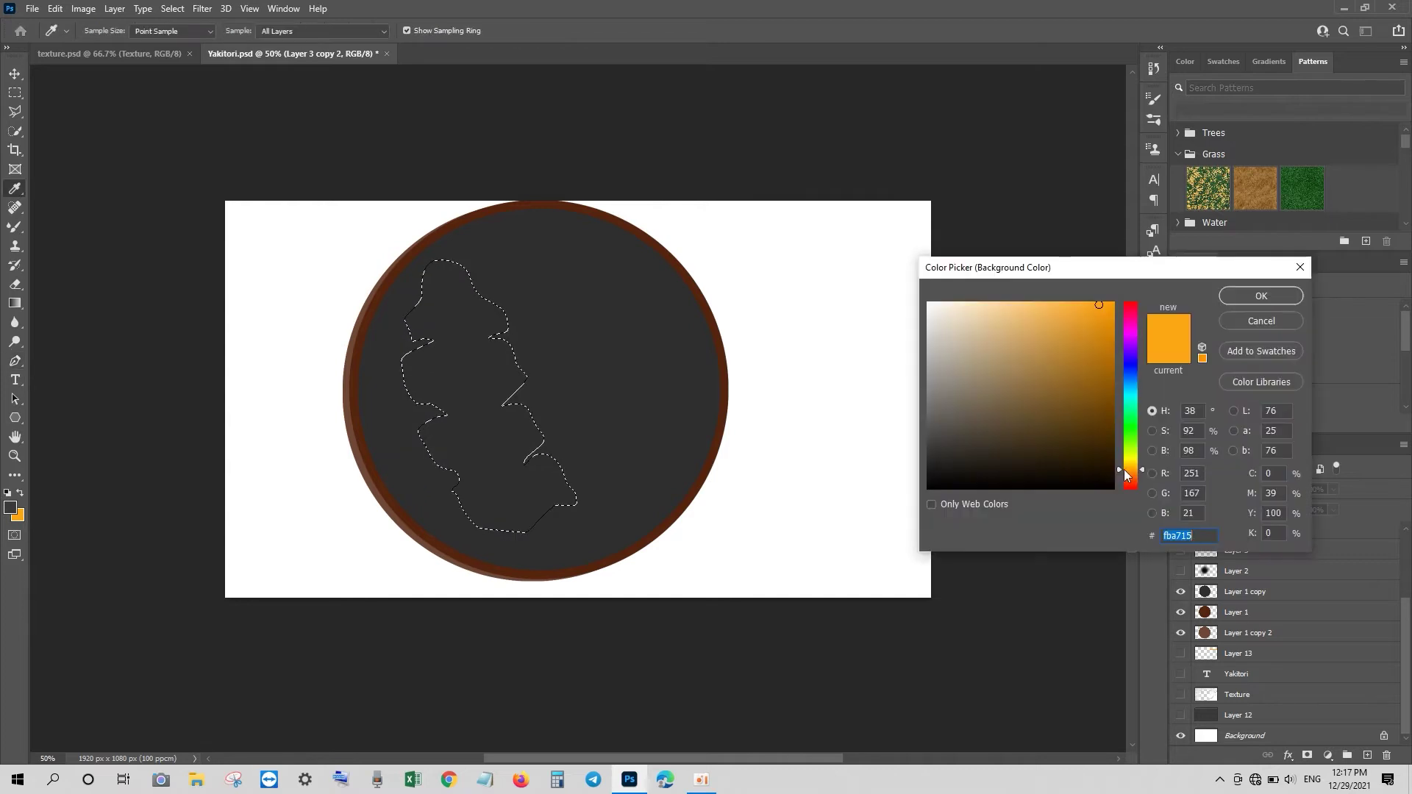
click(1261, 296)
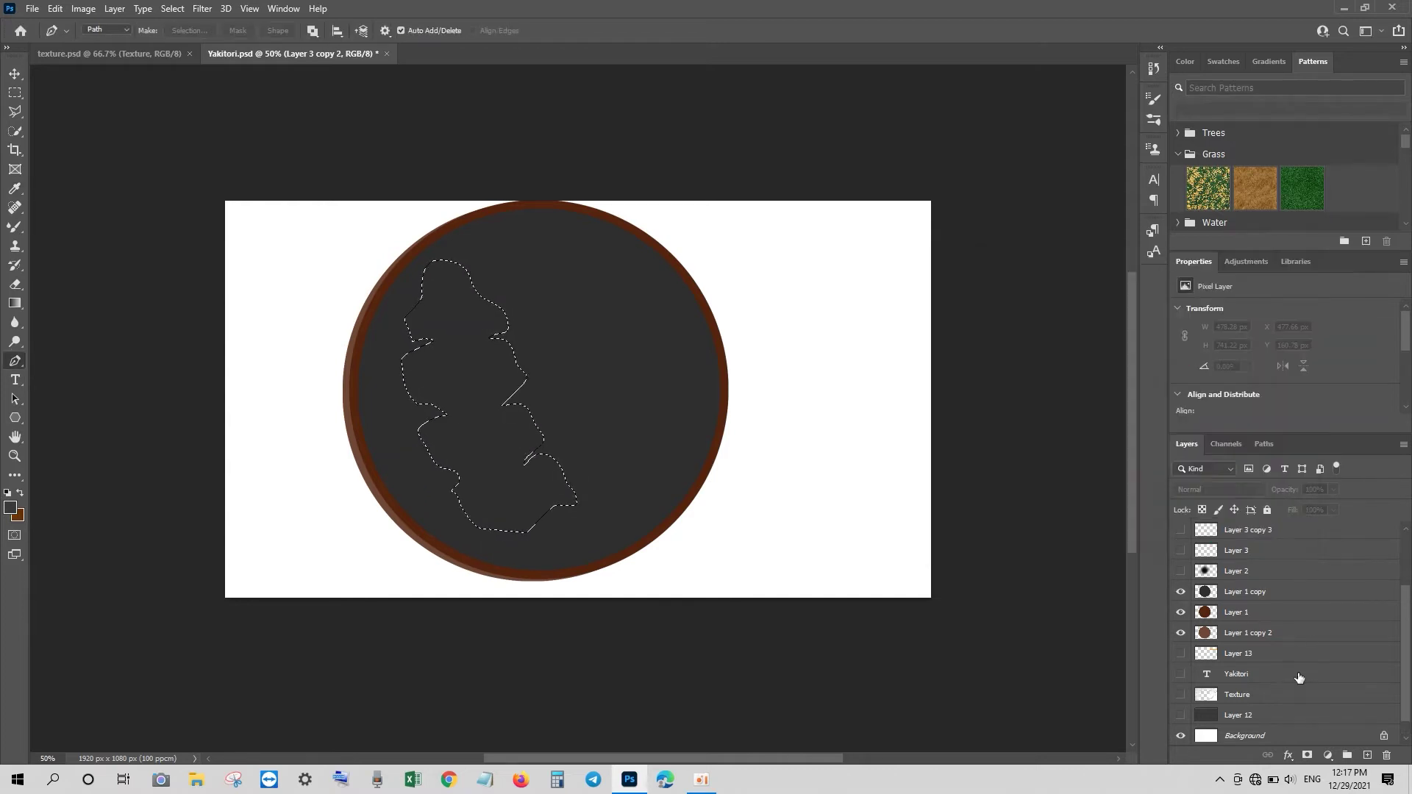
key(ctrl+shift+alt+n)
key(p)
key(ctrl+BackSpace)
key(ctrl+d)
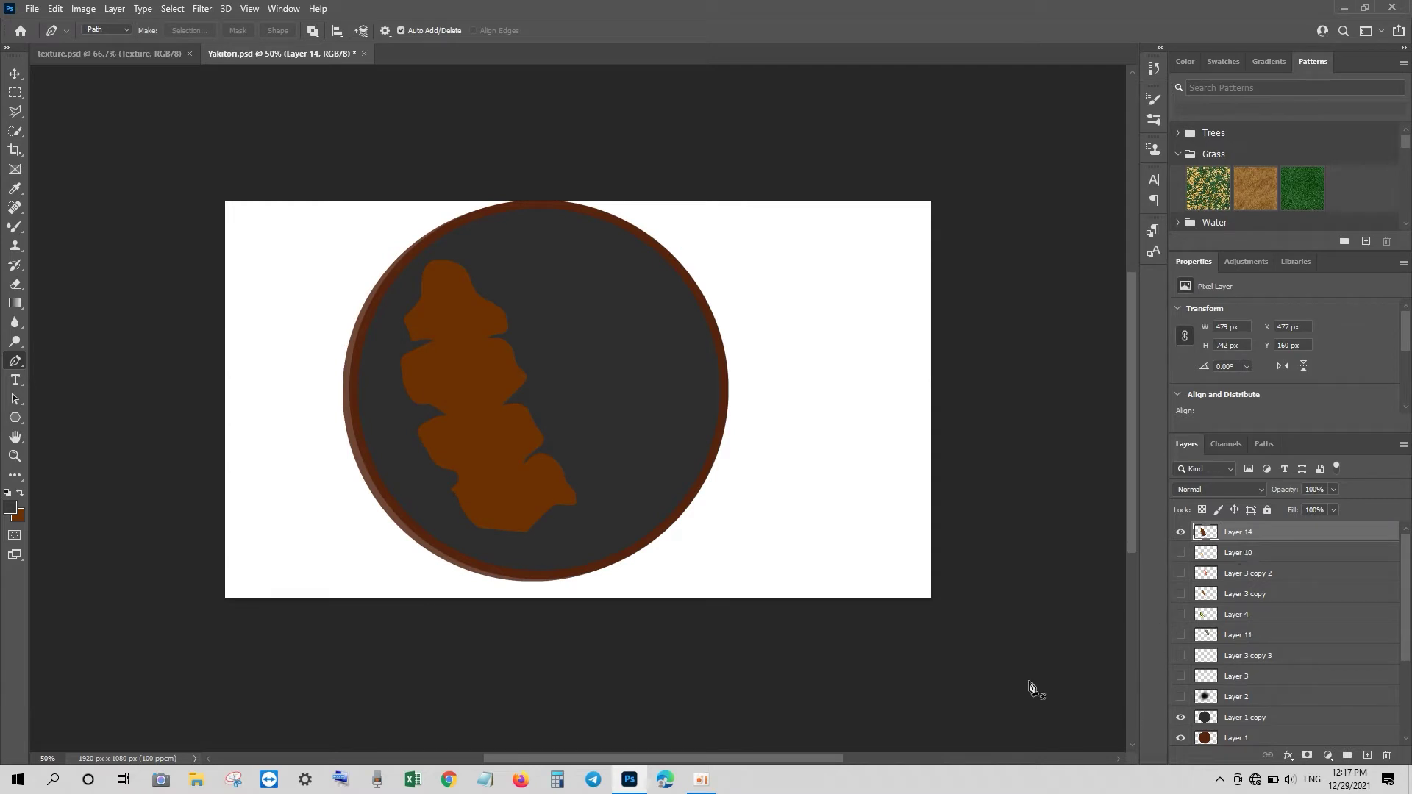
Group the old layers, Layer 10 through Layer 3, into one group
click(1236, 555)
shift+click(1244, 676)
key(ctrl+g)
click(1222, 532)
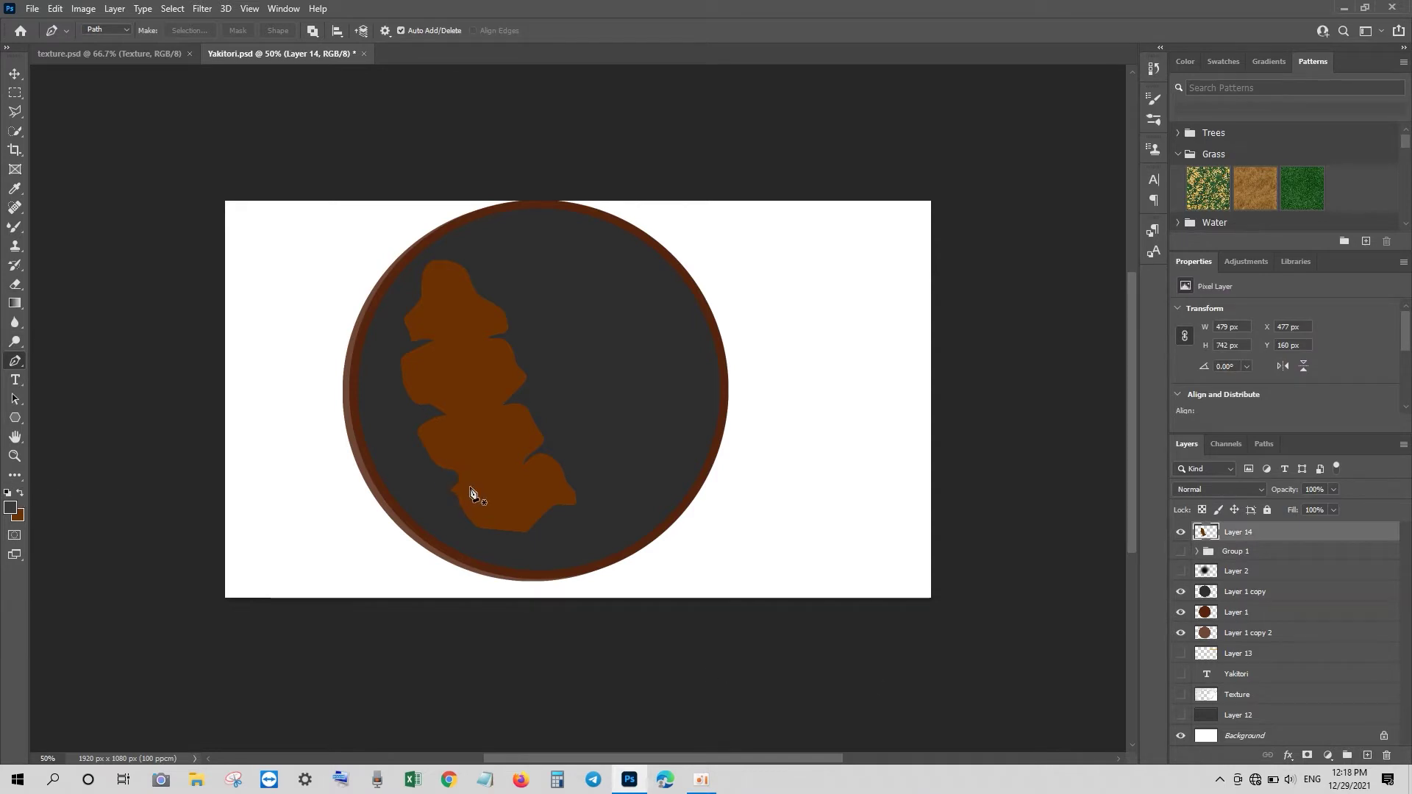
Fill a mauve cut face on the lower cutlet piece on new Layer 15
mouse_move(464, 480)
mouse_down()
mouse_move(458, 443)
mouse_move(536, 451)
mouse_move(464, 479)
mouse_up()
key(ctrl+Return)
key(ctrl+shift+alt+n)
click(17, 516)
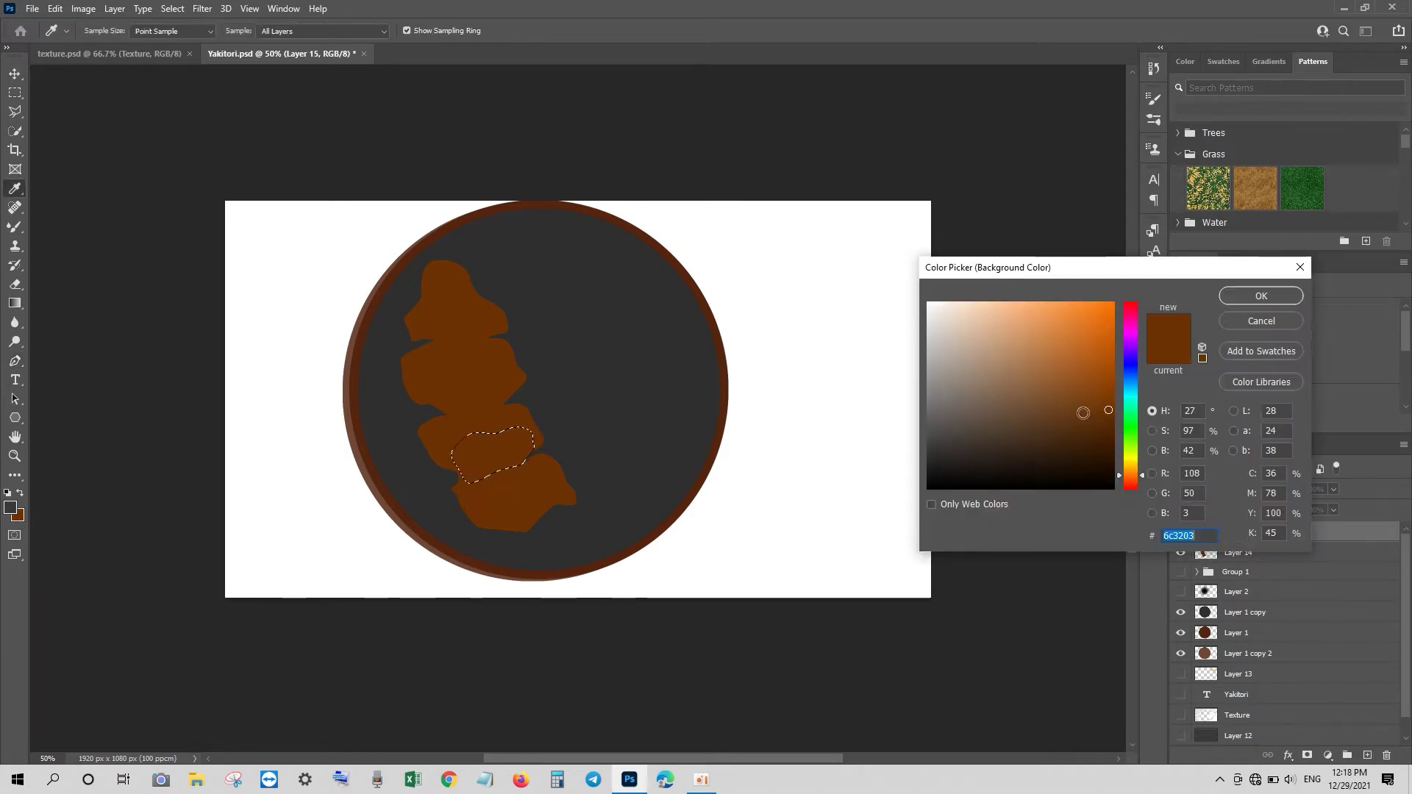
drag(1131, 464, 1137, 305)
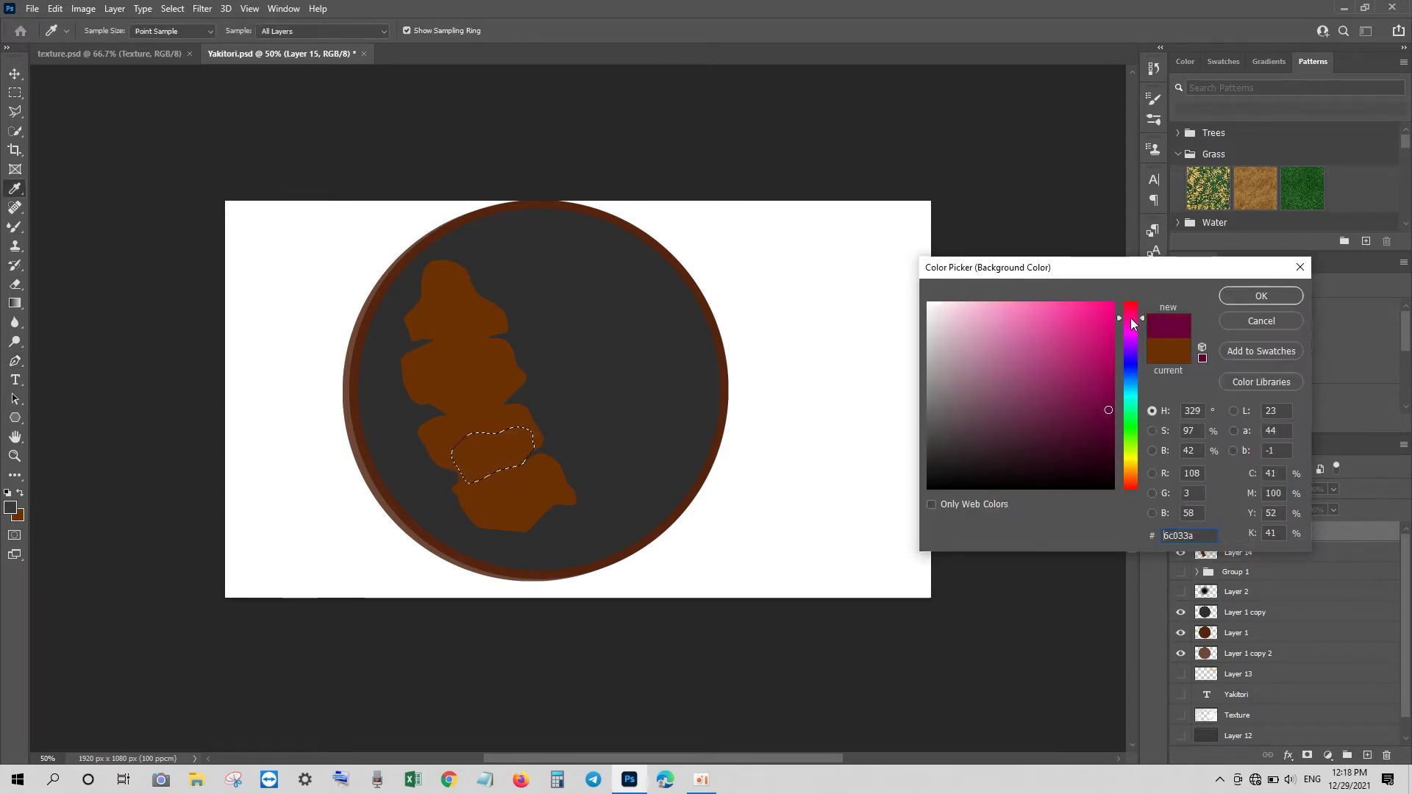
click(1020, 389)
drag(1020, 389, 986, 395)
click(1262, 296)
key(ctrl+BackSpace)
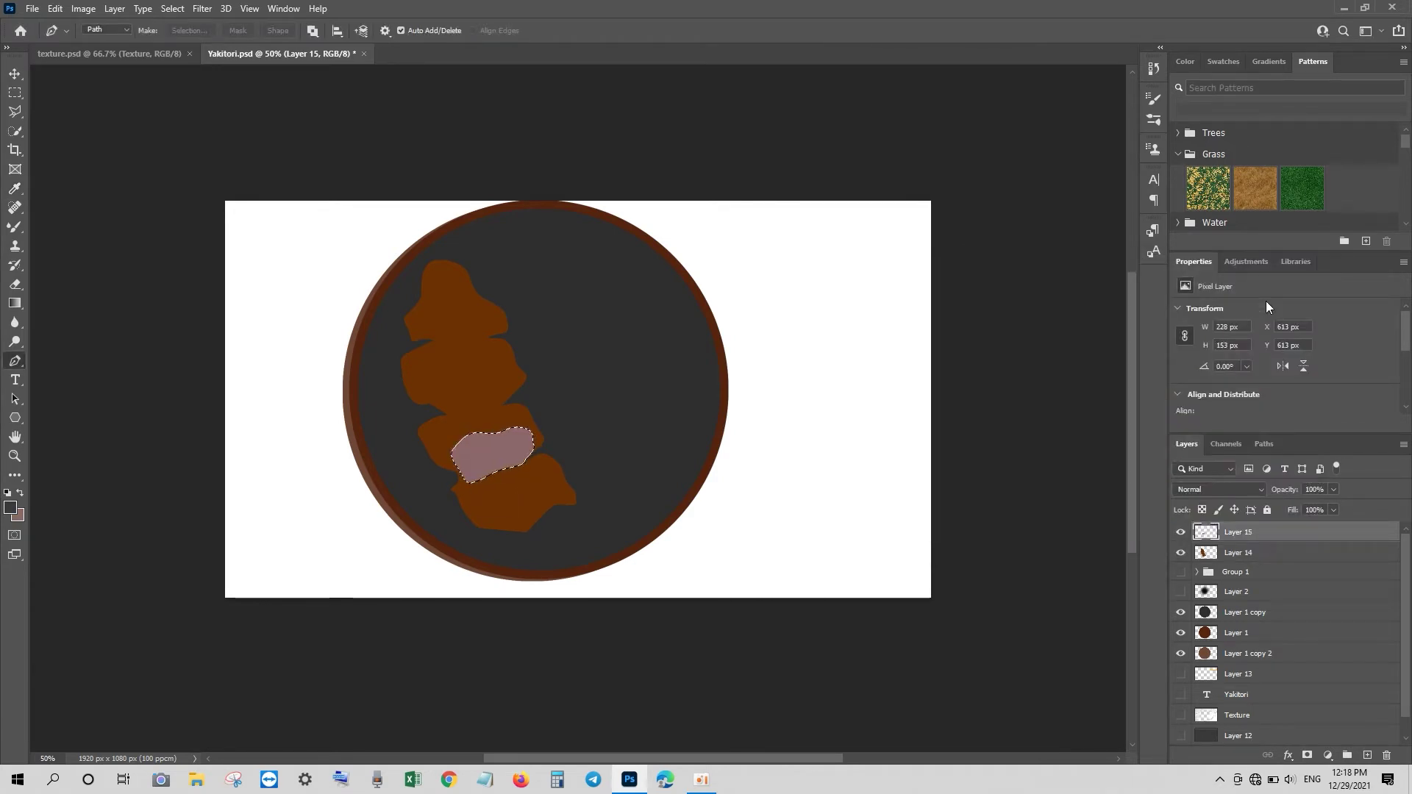
click(449, 413)
click(481, 406)
Fill a mauve cut face on the middle cutlet piece
drag(500, 404, 515, 396)
click(471, 385)
click(428, 400)
key(ctrl+Return)
key(ctrl+BackSpace)
key(ctrl+d)
Fill a mauve cut face on the upper cutlet piece
click(430, 344)
click(499, 328)
click(463, 314)
click(431, 318)
key(ctrl+Return)
key(ctrl+BackSpace)
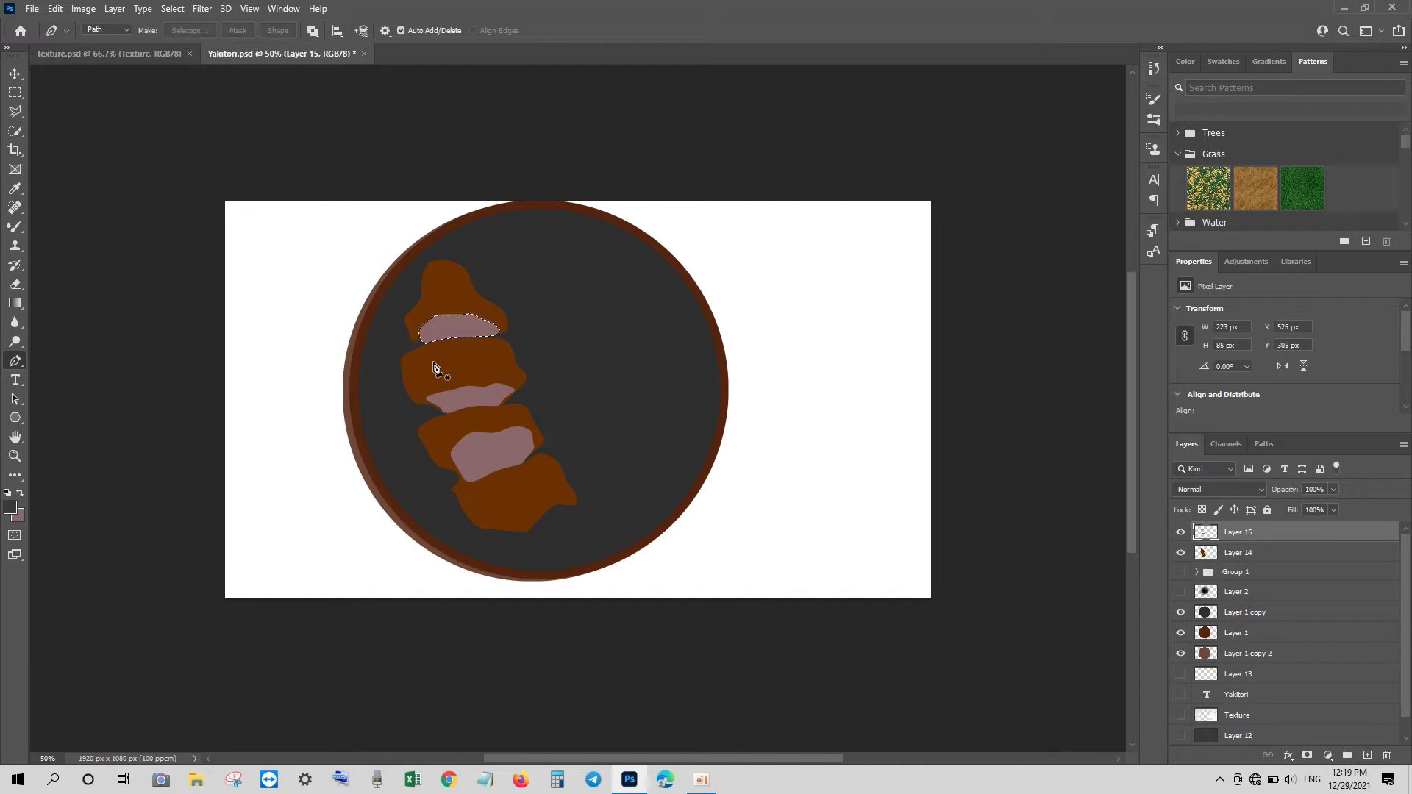
Add a thin darker mauve edge strip along the top cut face
click(431, 341)
click(444, 332)
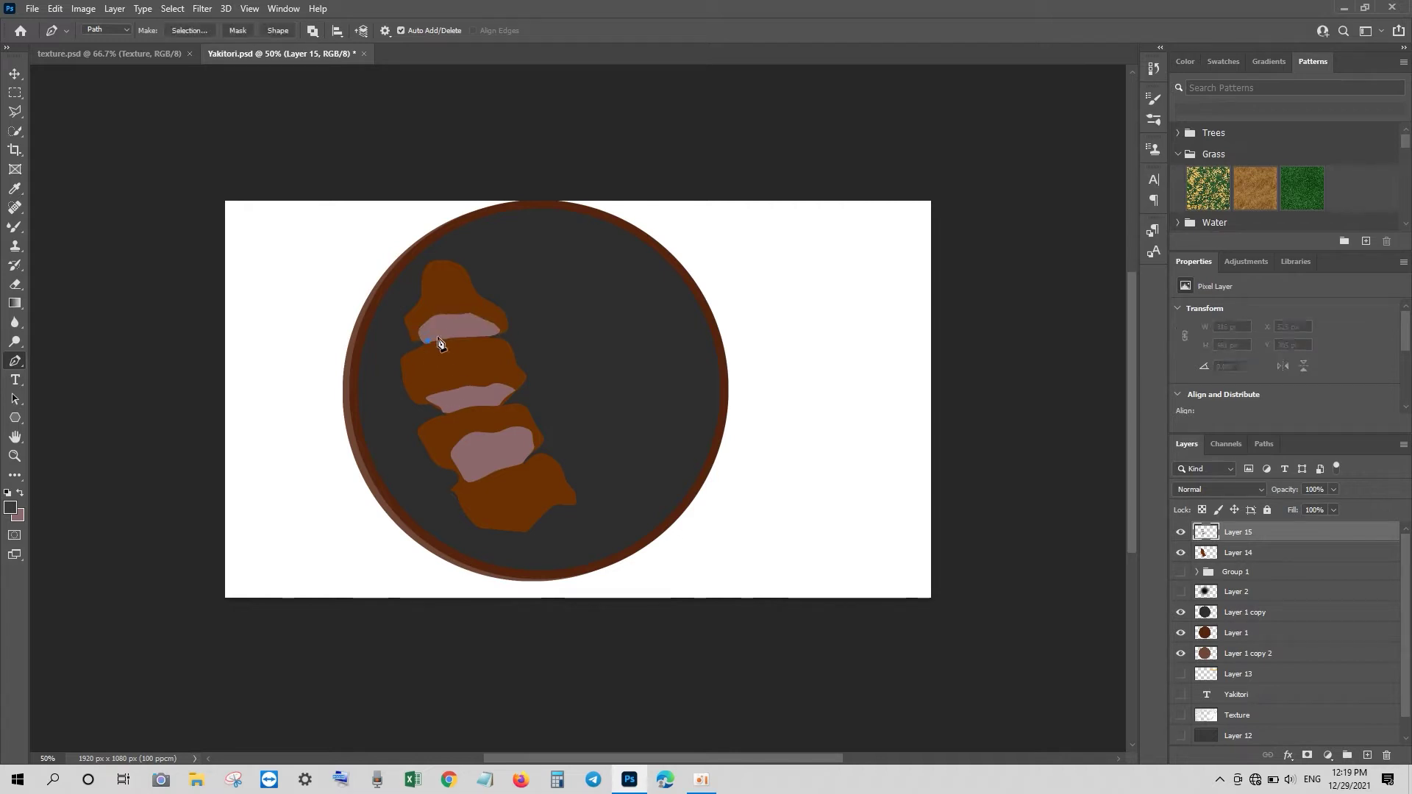
click(495, 335)
key(i)
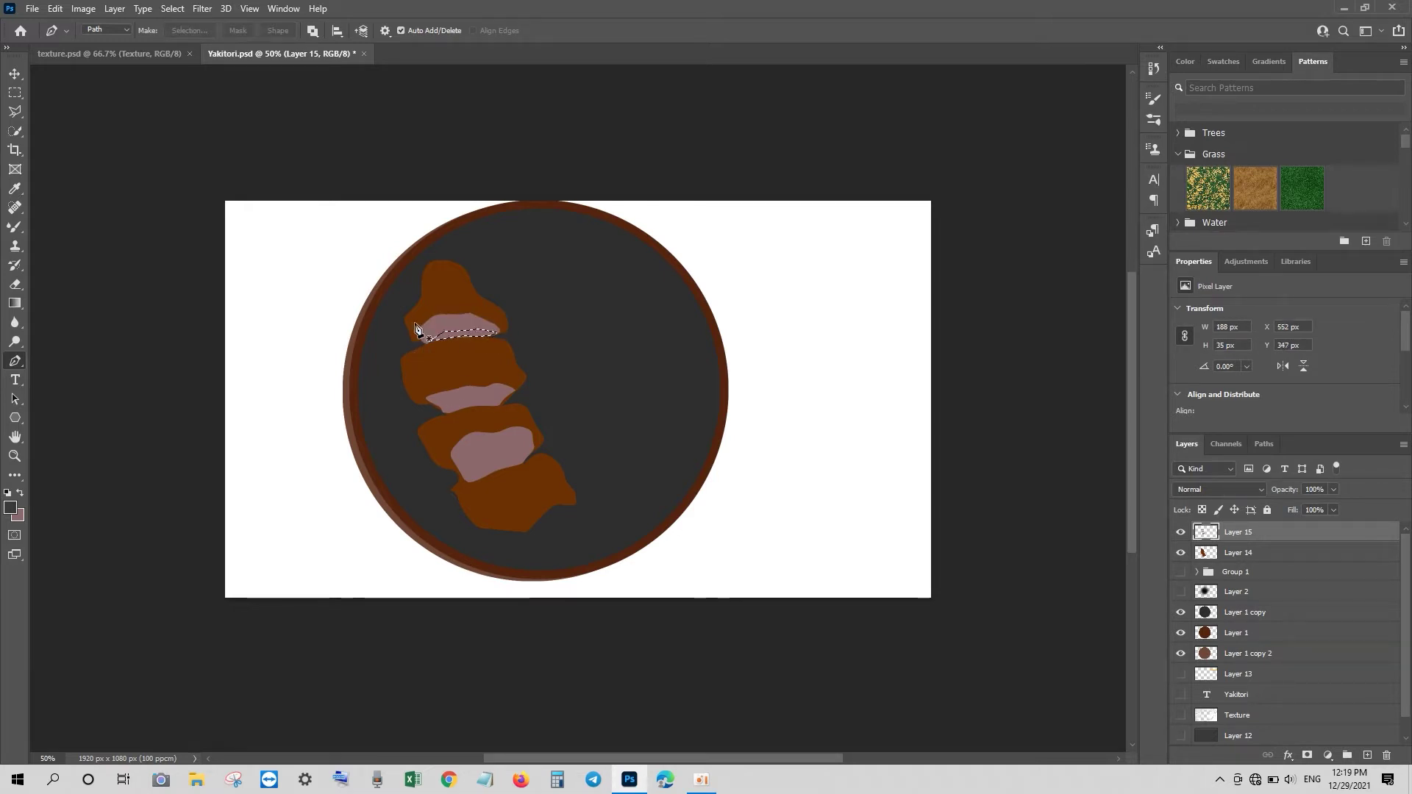
key(ctrl+Return)
click(18, 514)
click(1251, 297)
key(p)
Add darker mauve edge strips along the middle and bottom cut faces
click(449, 409)
click(466, 407)
click(479, 401)
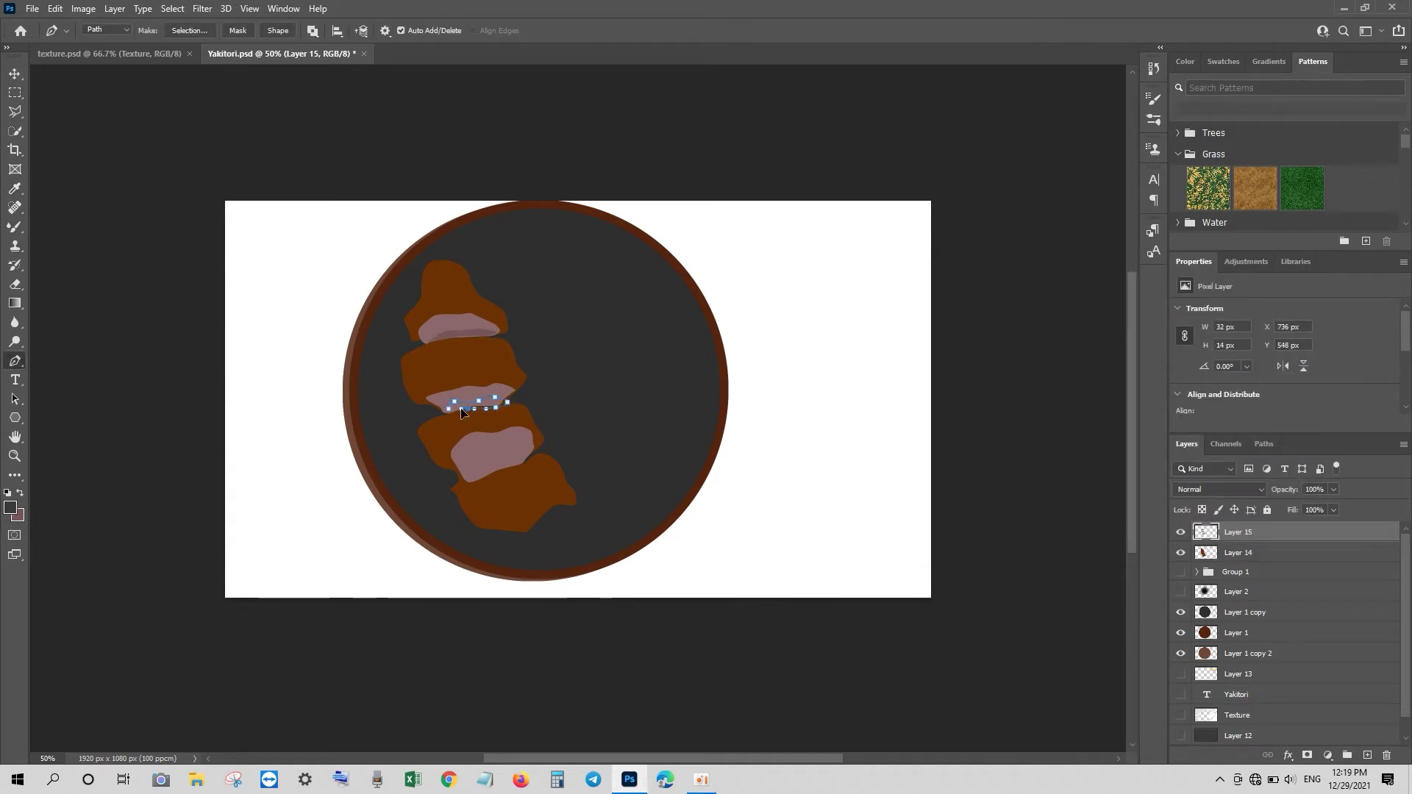
key(ctrl+Return)
click(471, 479)
click(504, 466)
click(500, 471)
click(464, 480)
key(ctrl+Return)
key(alt+BackSpace)
key(ctrl+d)
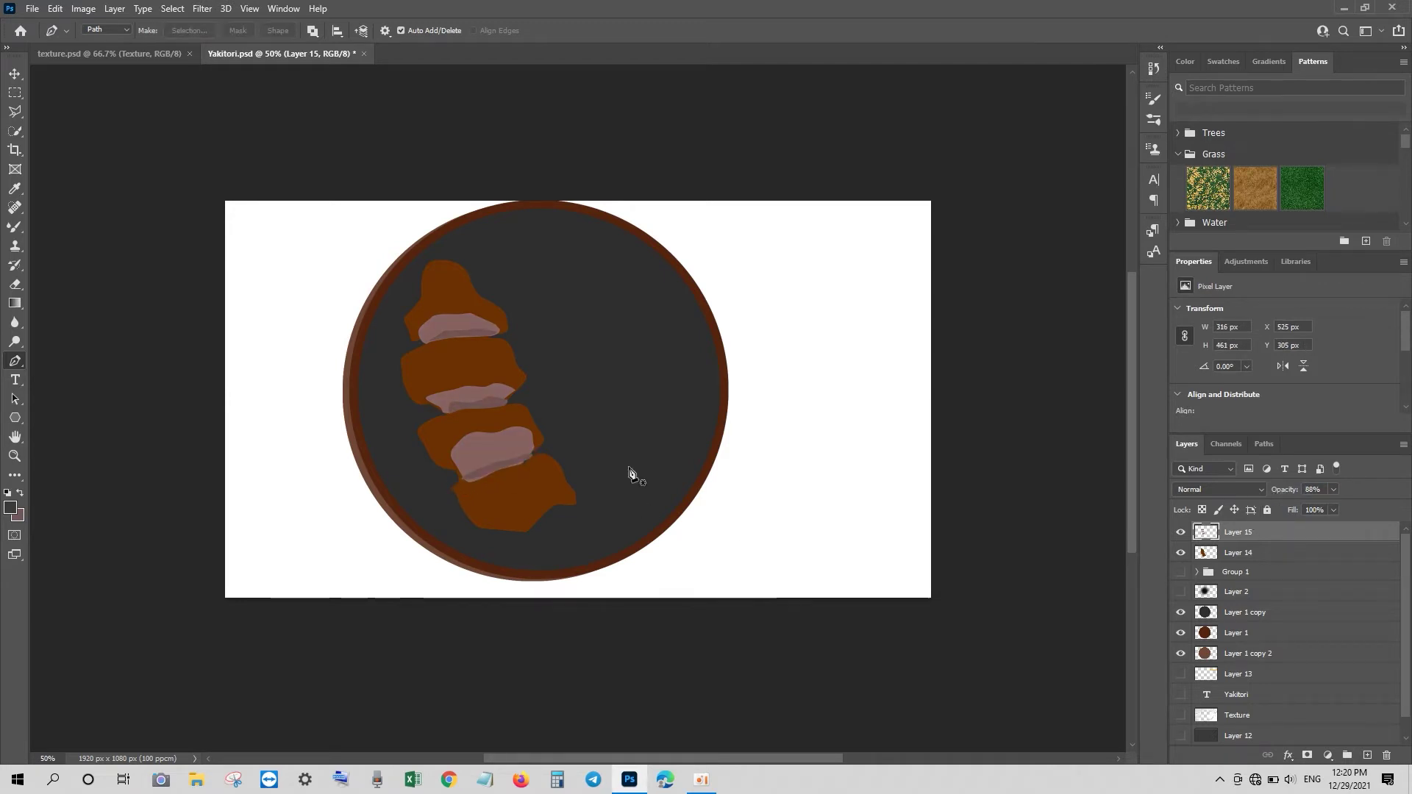
click(497, 484)
click(515, 514)
Fill an orange highlight on the bottom cutlet piece on new Layer 16
click(560, 499)
click(548, 462)
click(510, 475)
key(ctrl+Return)
click(17, 515)
click(1131, 475)
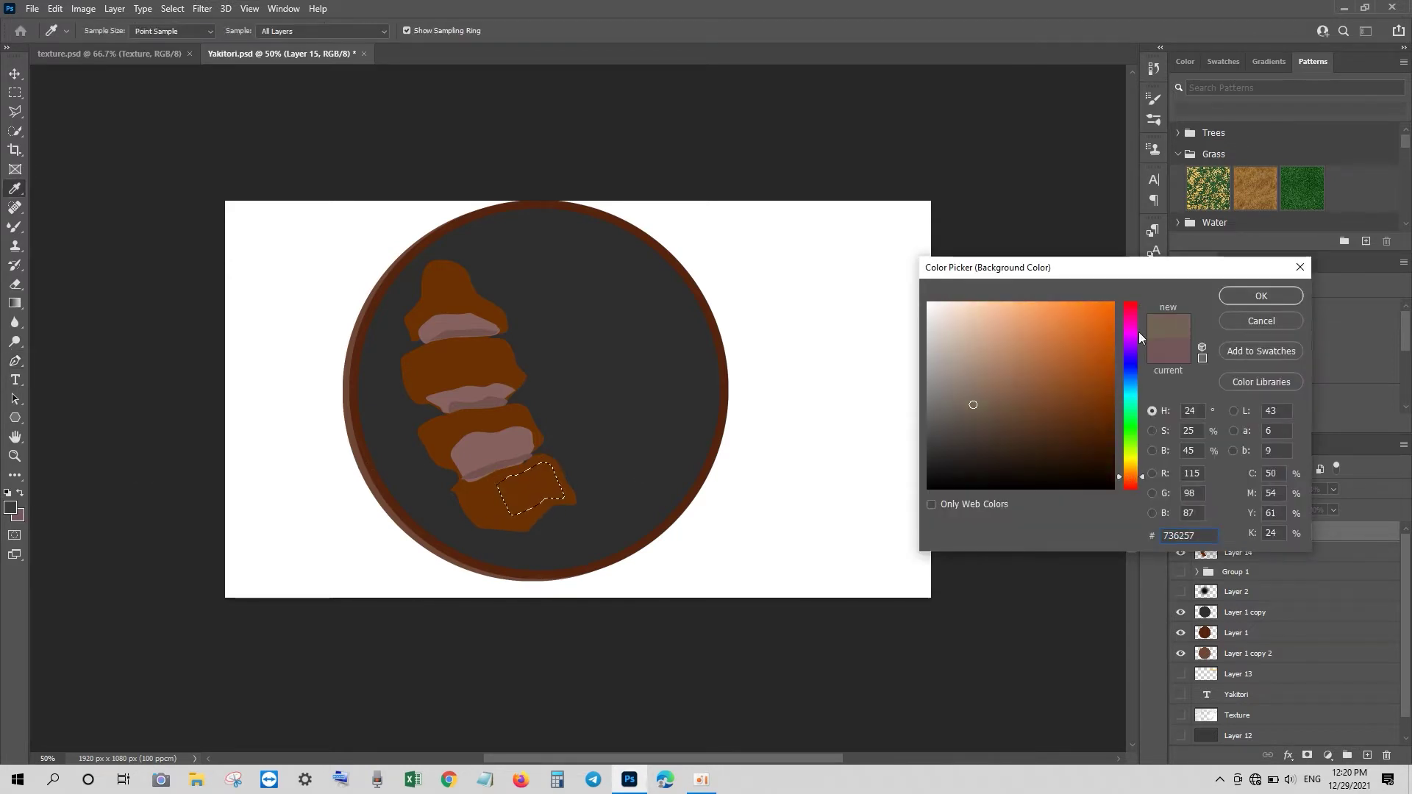
click(1261, 296)
click(1366, 755)
key(ctrl+BackSpace)
Refill the bottom highlight with a deeper orange and set the layer opacity to 75%
click(17, 514)
click(1242, 323)
click(17, 515)
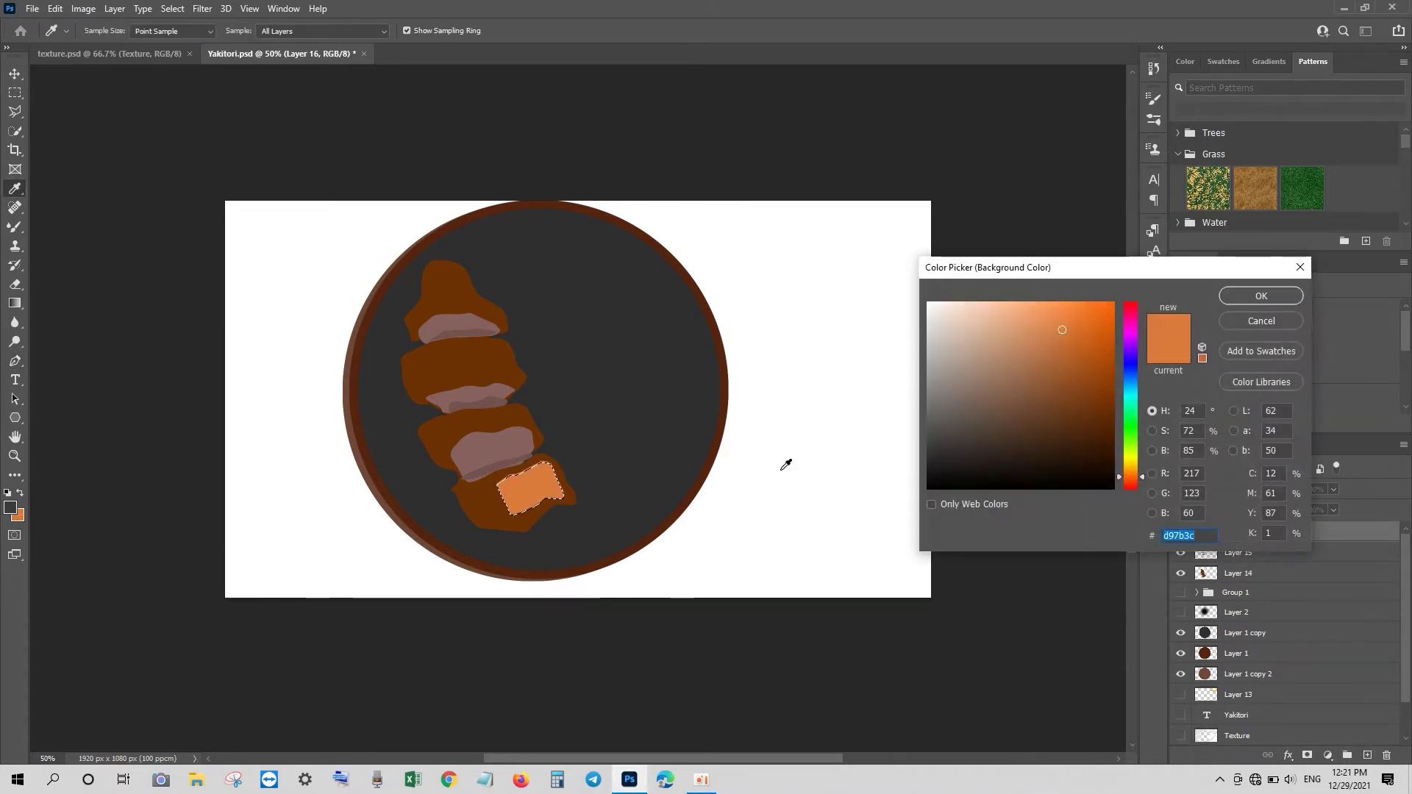
click(1090, 343)
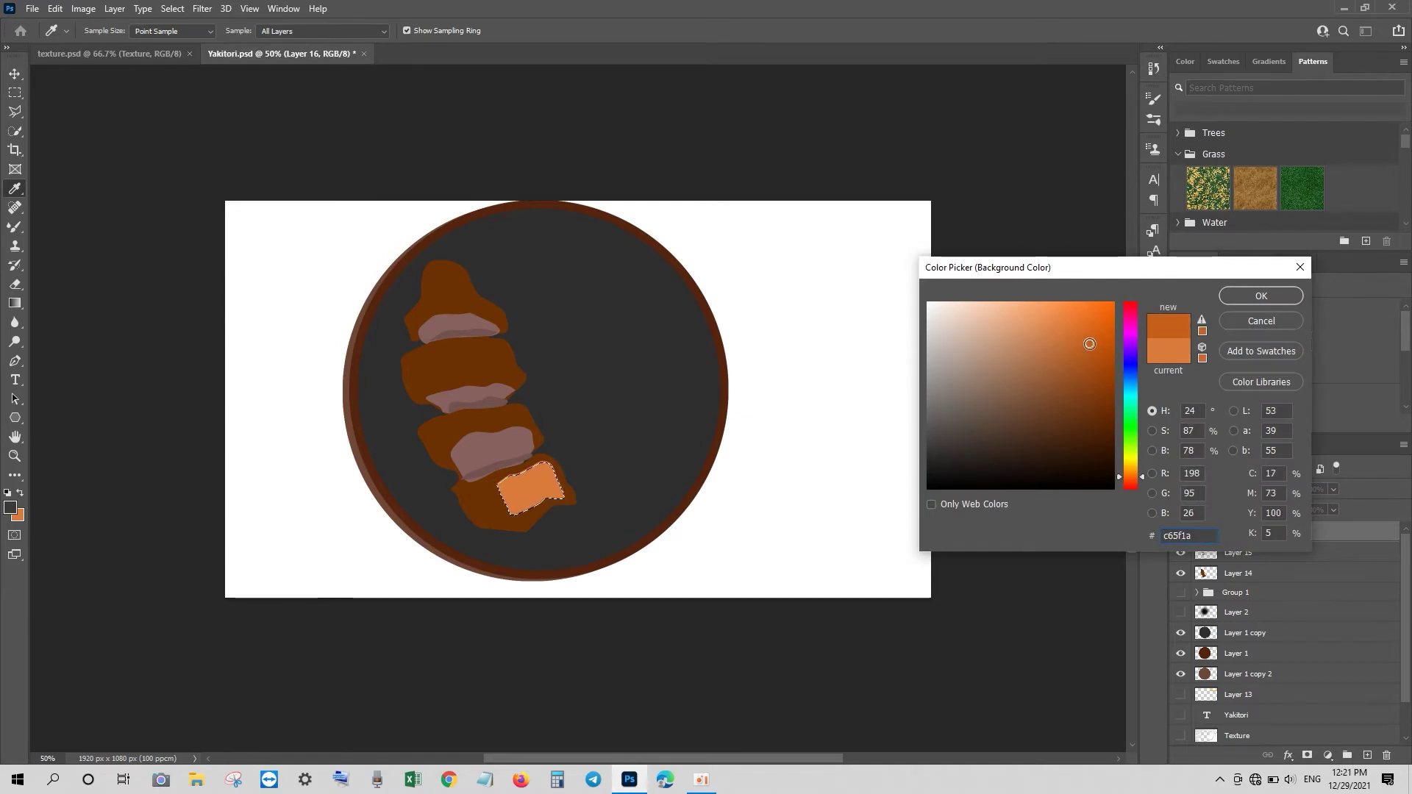
key(Return)
key(ctrl+BackSpace)
key(ctrl+d)
key(p)
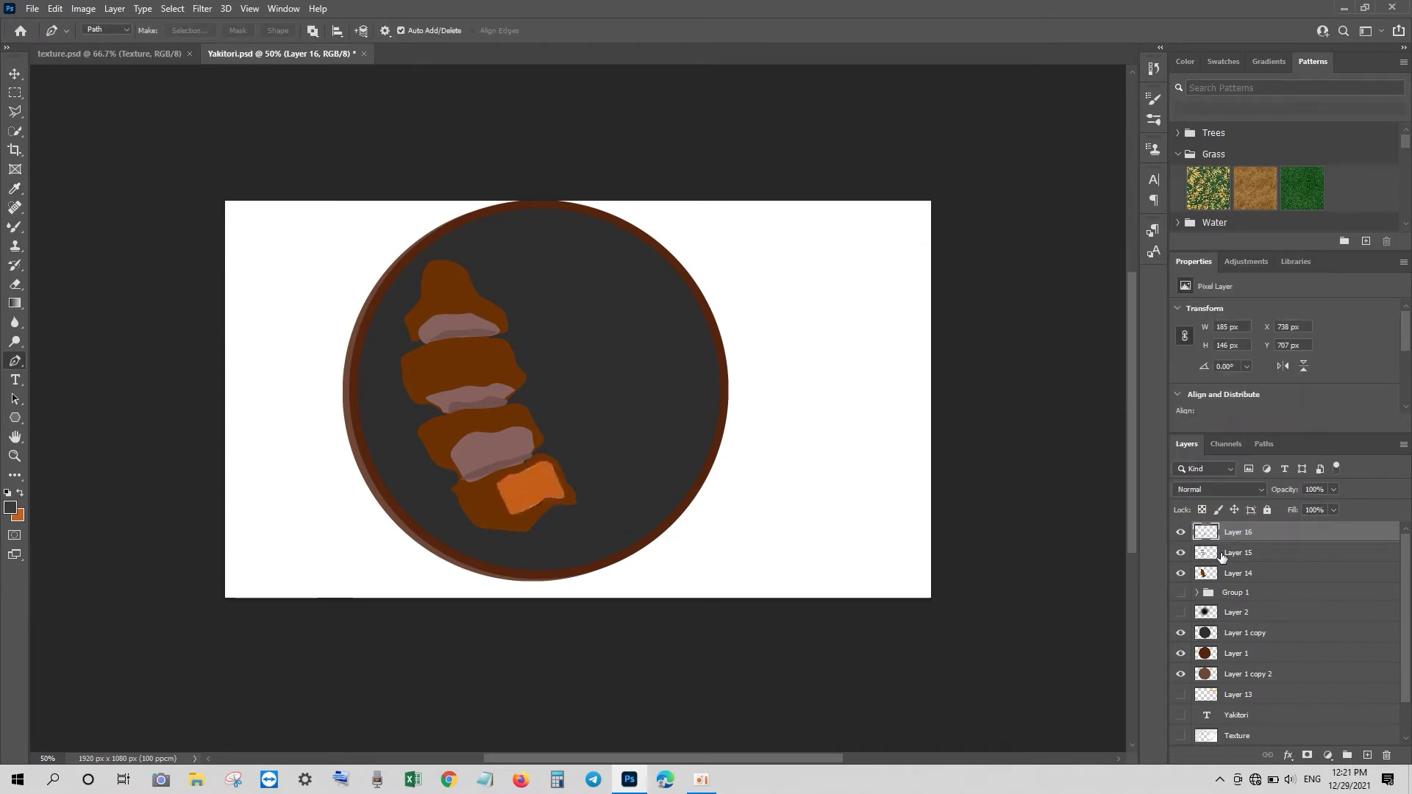
drag(1277, 493, 1273, 493)
Fill an orange highlight on the lower-middle cutlet piece
click(466, 419)
click(525, 413)
key(ctrl+Return)
key(ctrl+BackSpace)
key(ctrl+d)
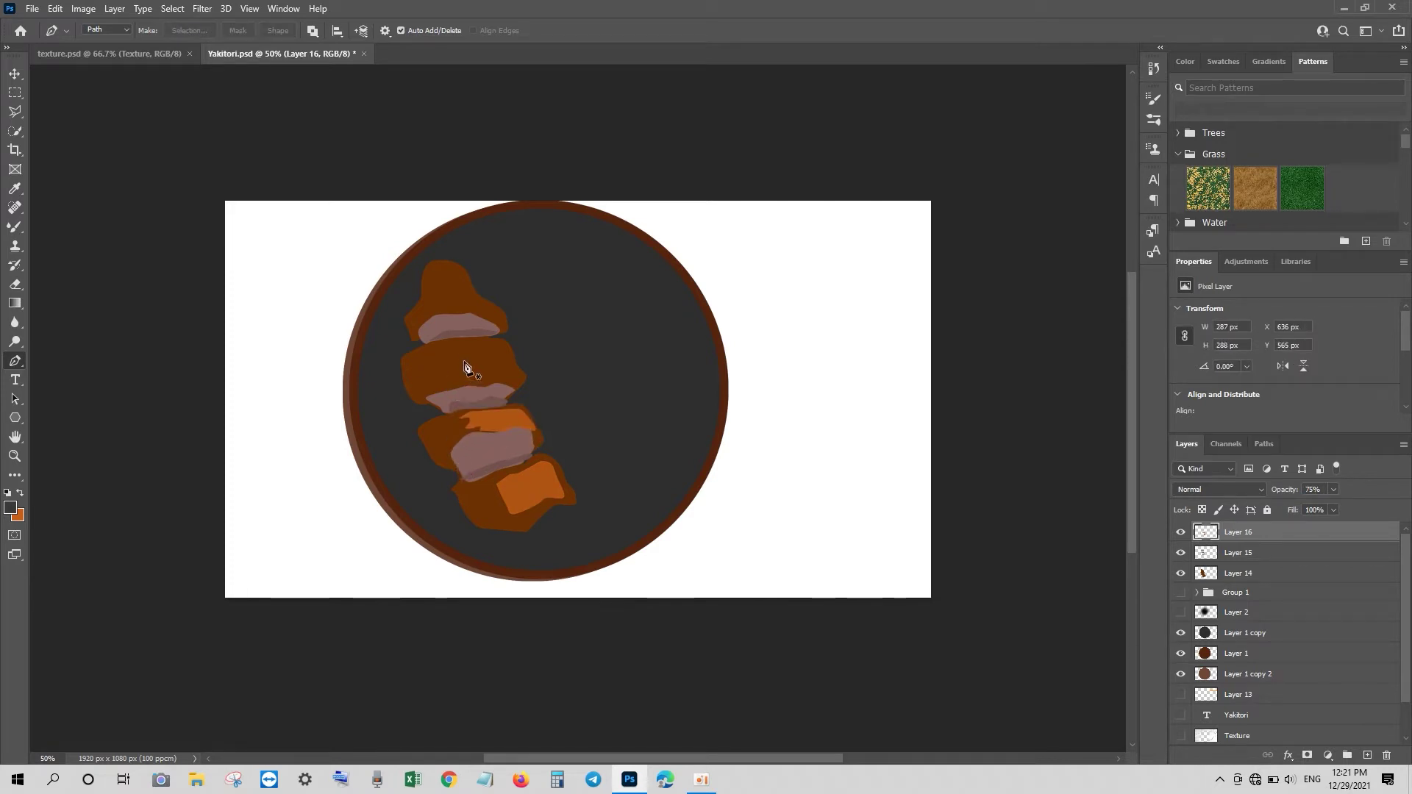
Fill an orange highlight on the upper cutlet piece
click(457, 367)
click(476, 367)
click(500, 346)
click(459, 342)
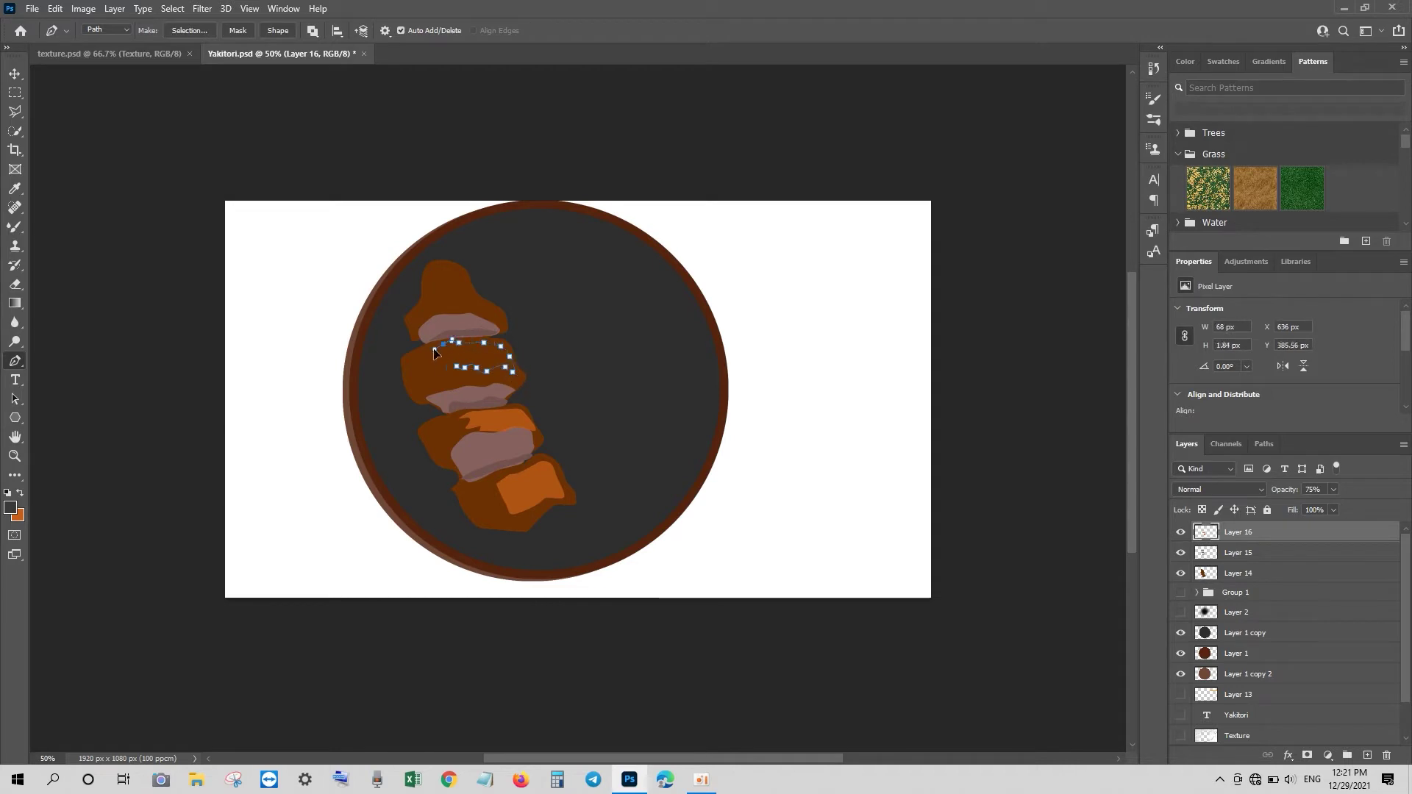
key(ctrl+Return)
key(ctrl+BackSpace)
key(ctrl+d)
Outline and select a highlight area on the top cutlet piece
click(422, 310)
click(430, 287)
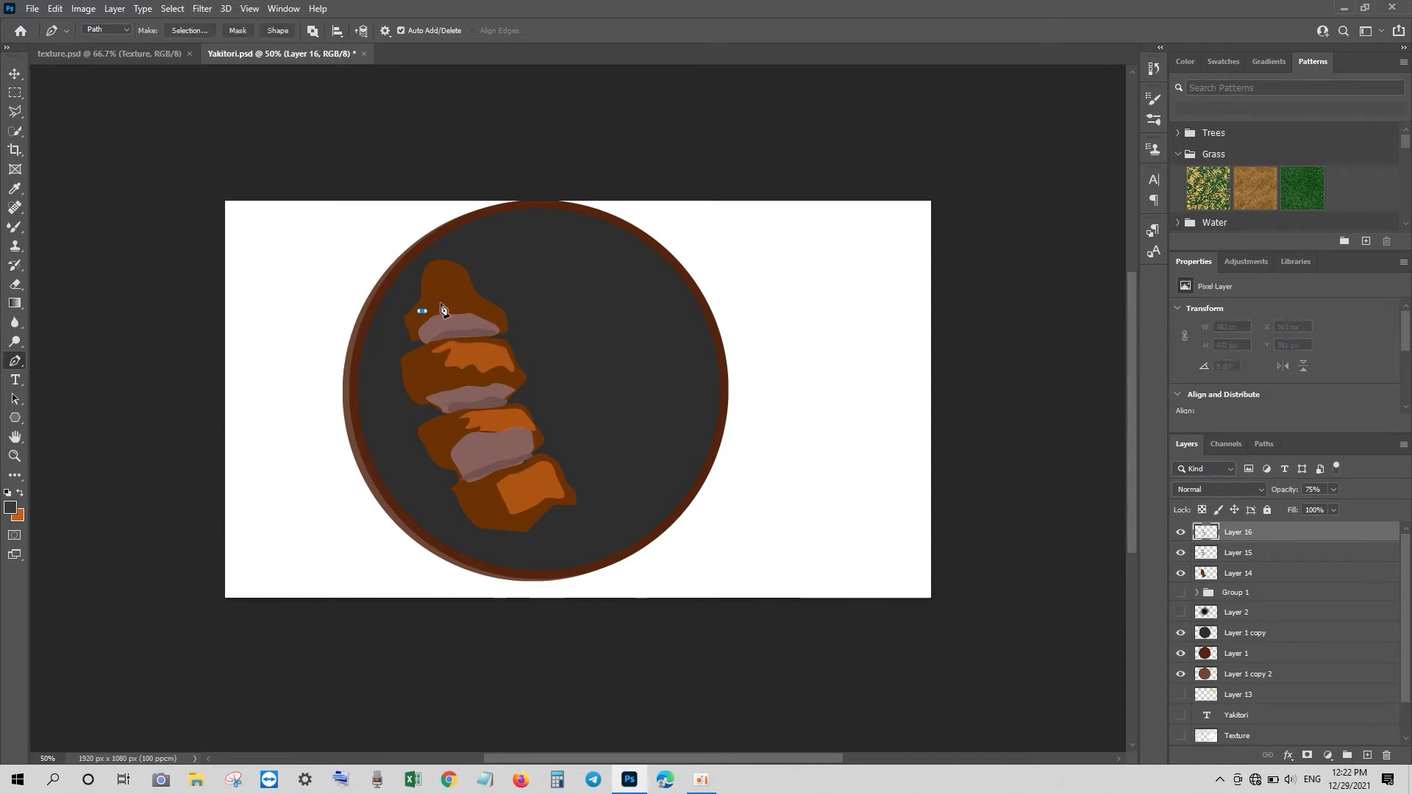
click(463, 295)
click(491, 316)
click(434, 317)
click(422, 310)
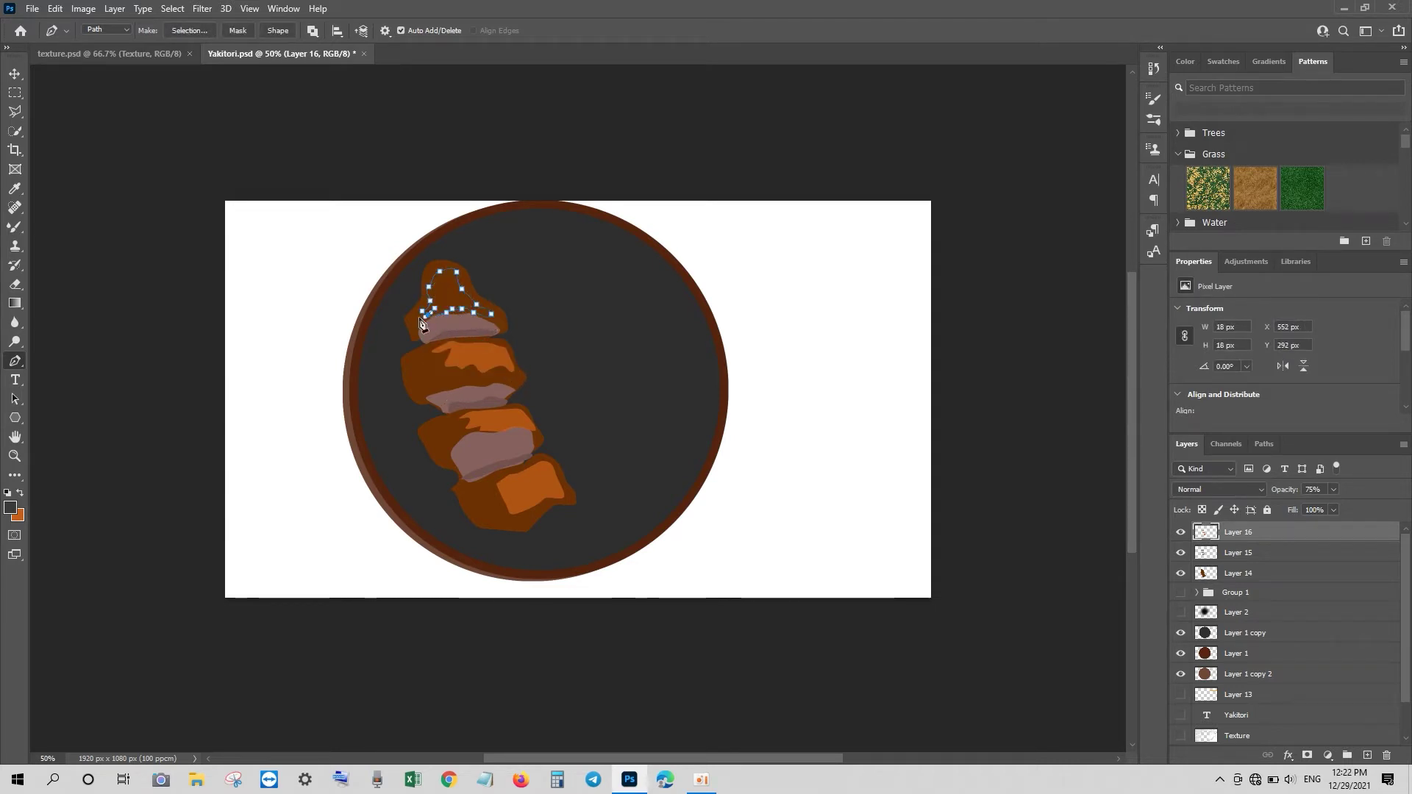
key(ctrl+Return)
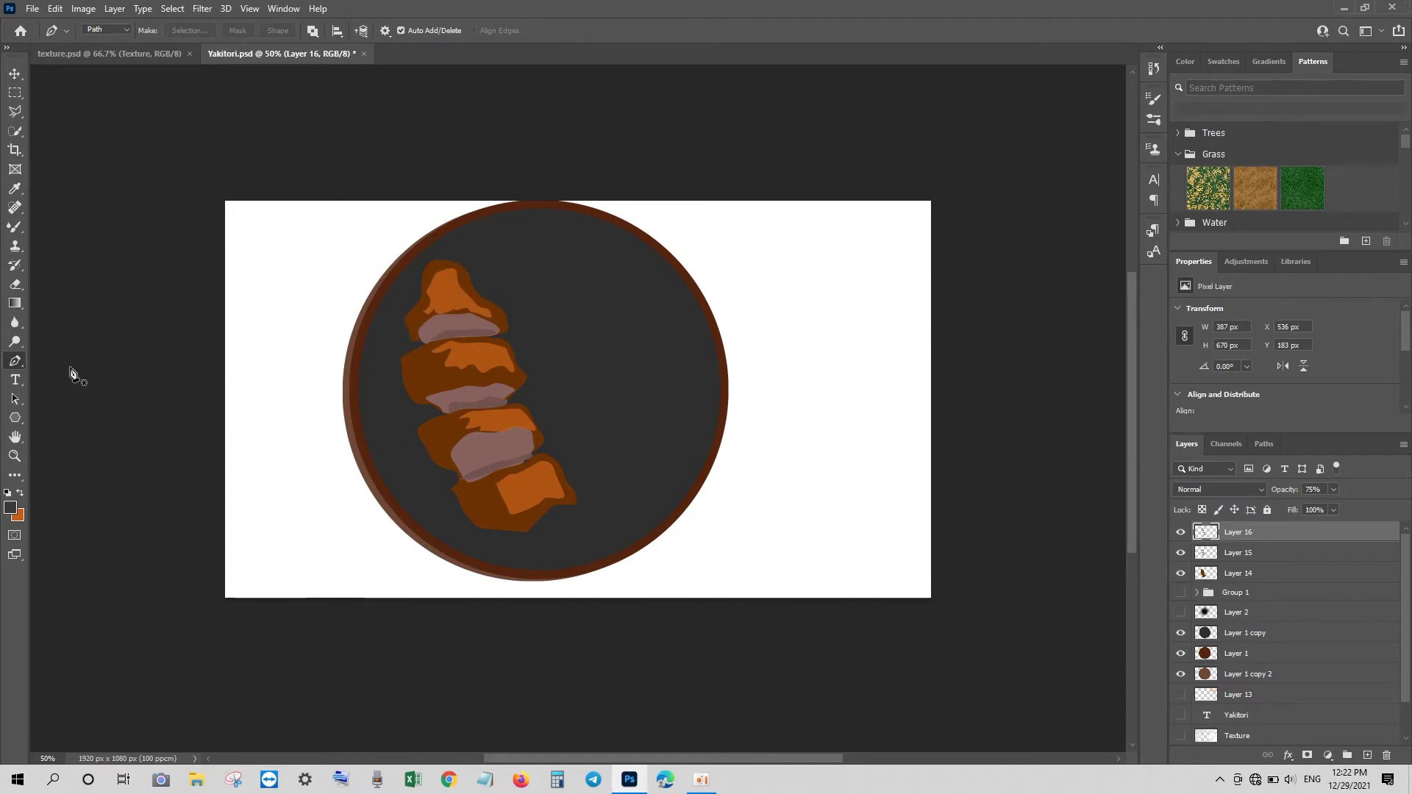
click(571, 423)
drag(586, 410, 597, 413)
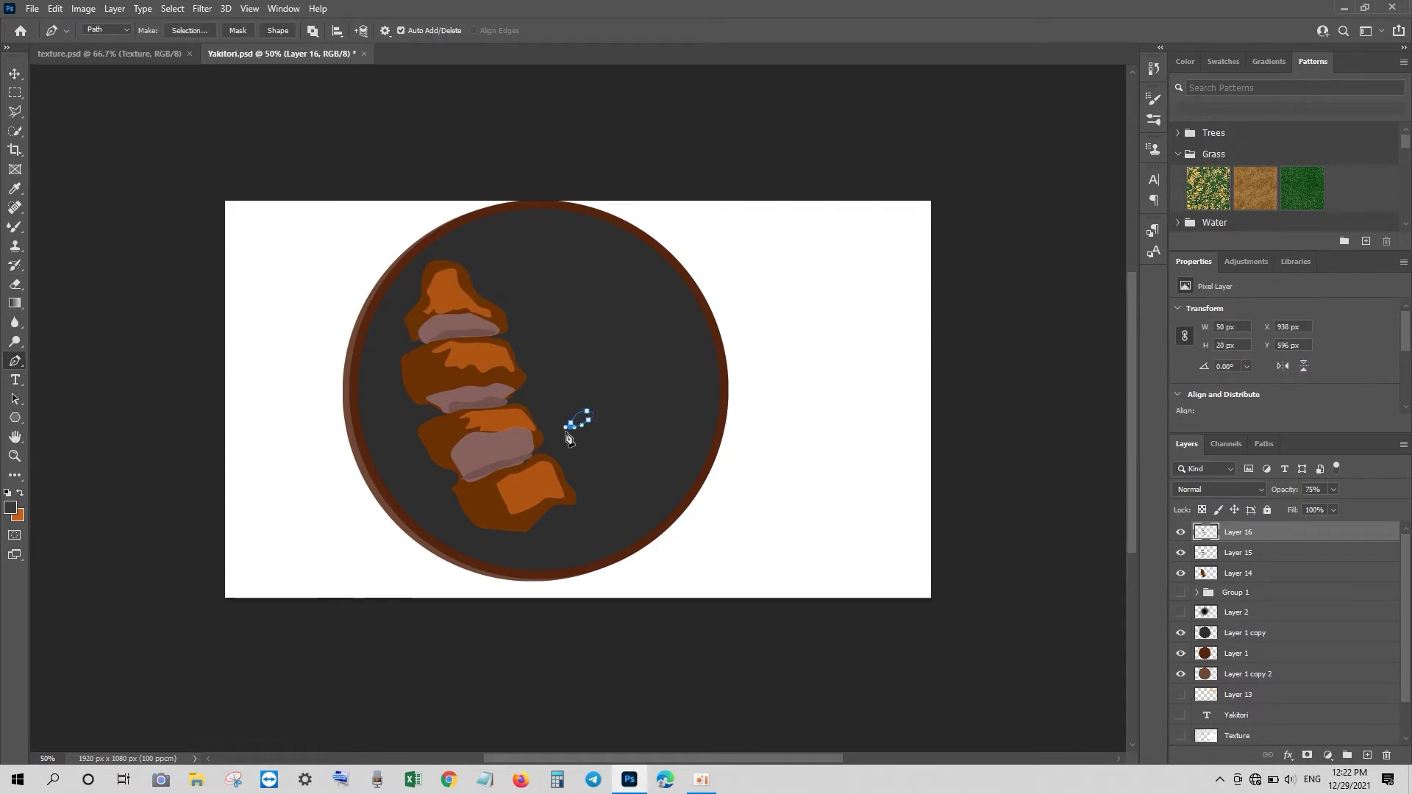
Make a peach seed shape on a new layer and duplicate it nearby
key(ctrl+Return)
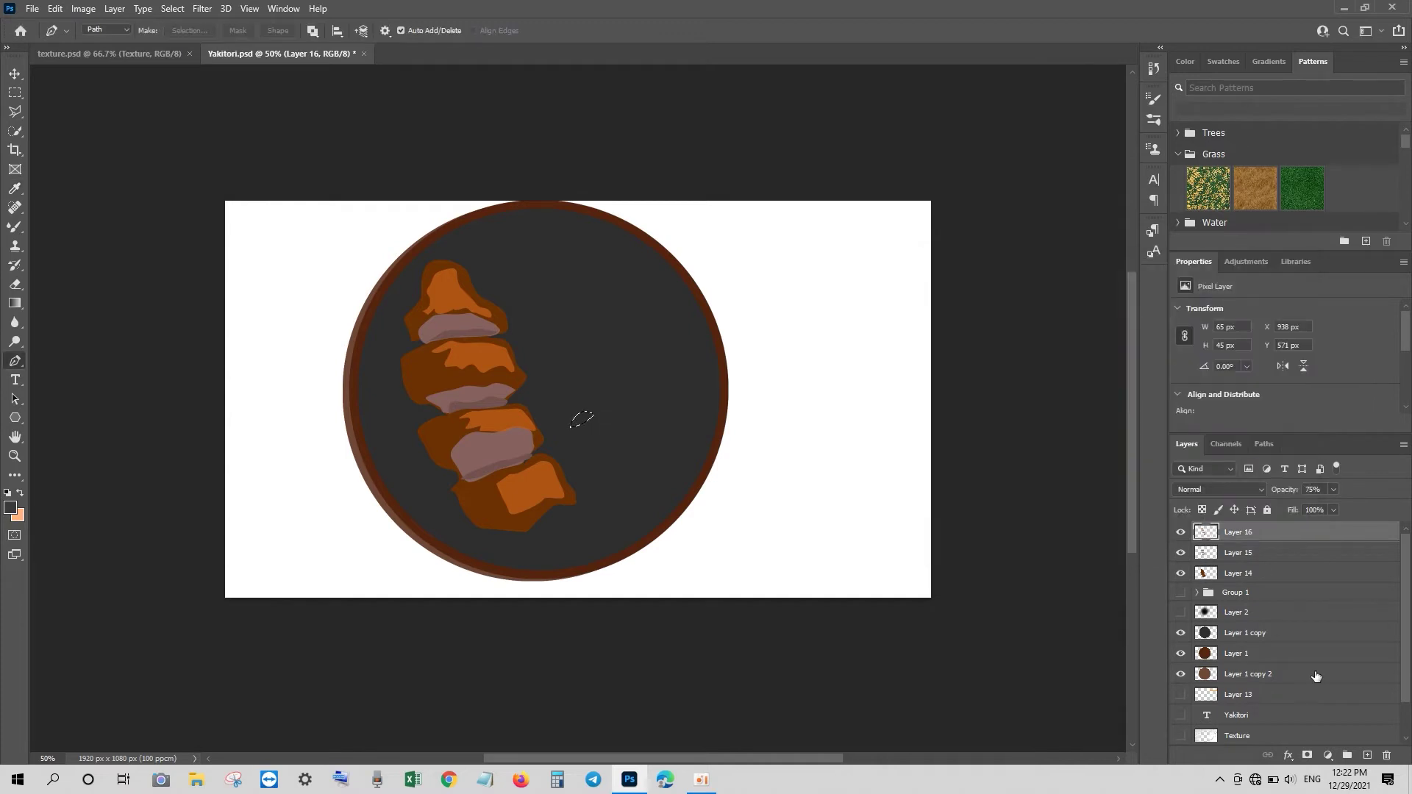
click(1367, 754)
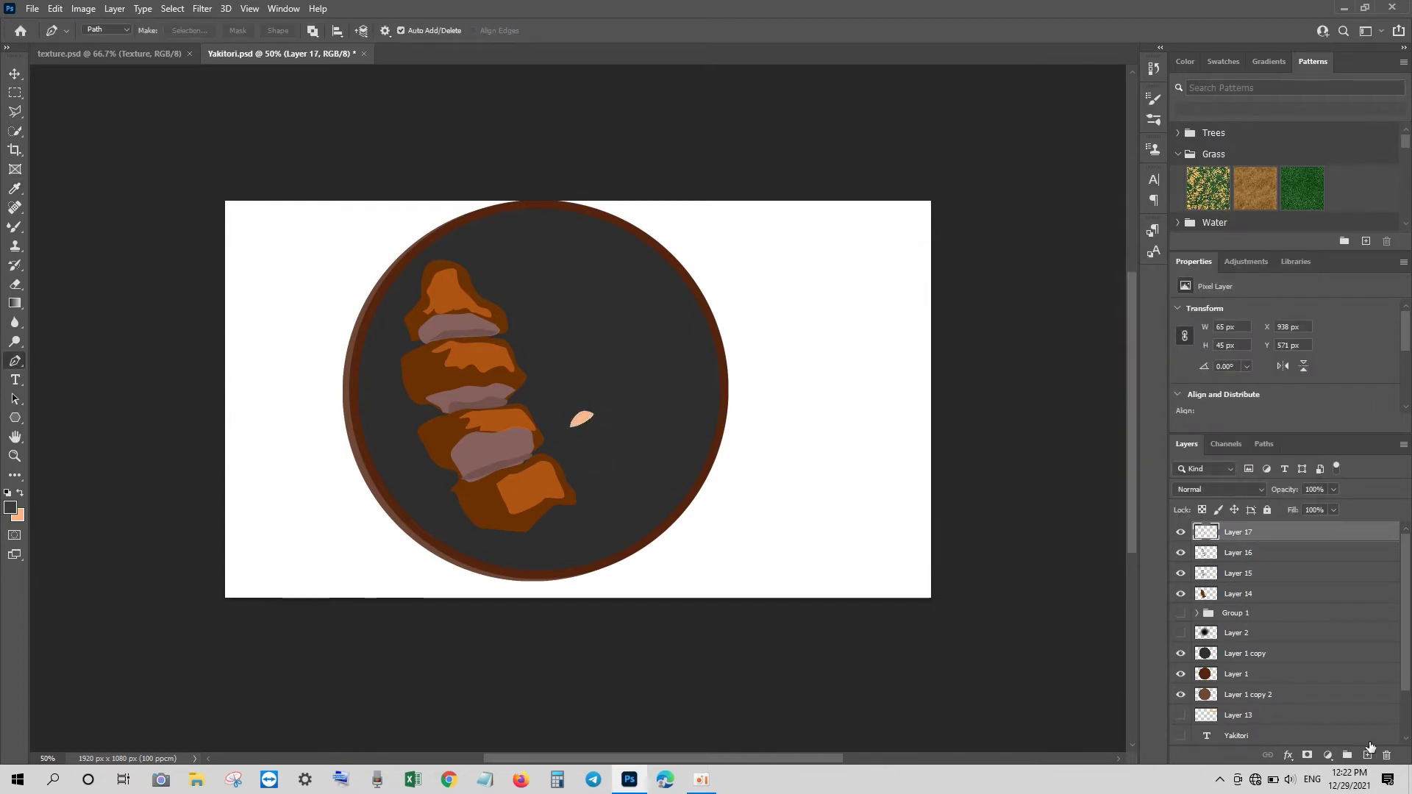
key(v)
mouse_move(581, 419)
mouse_down()
mouse_move(578, 444)
mouse_move(606, 437)
mouse_move(611, 407)
mouse_up()
mouse_move(581, 420)
mouse_down()
mouse_move(587, 397)
mouse_move(555, 429)
mouse_move(582, 400)
mouse_up()
Rotate the first seed copies to different angles
key(ctrl+t)
key(Return)
click(586, 398)
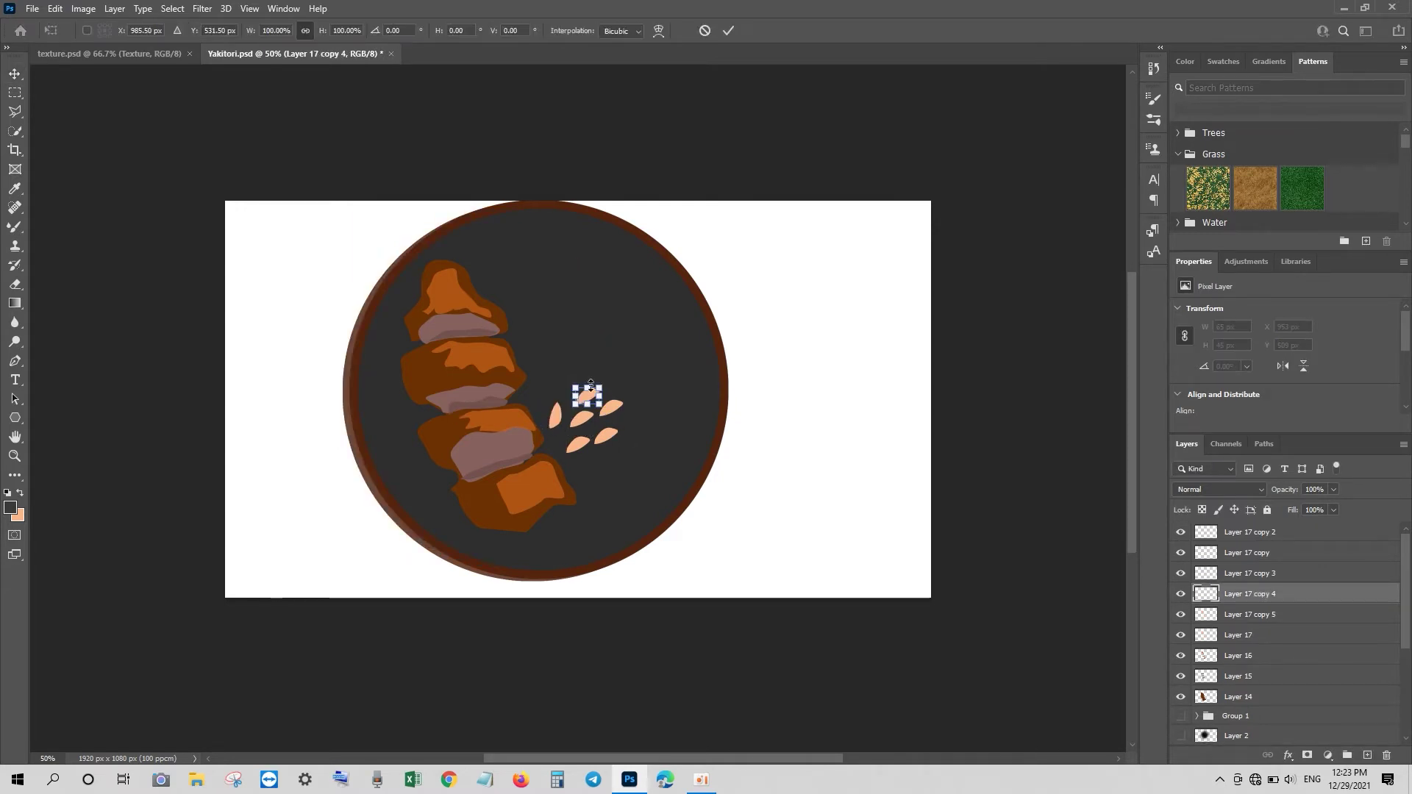
ctrl+click(581, 422)
key(ctrl+t)
key(Return)
ctrl+click(611, 405)
key(ctrl+t)
mouse_move(626, 427)
mouse_down()
mouse_move(592, 456)
mouse_move(647, 433)
mouse_move(657, 451)
mouse_move(596, 413)
mouse_up()
key(Return)
Tilt the remaining seed copies so they fan out in a cluster
ctrl+click(604, 435)
key(ctrl+t)
key(Return)
ctrl+click(578, 441)
key(ctrl+t)
key(Return)
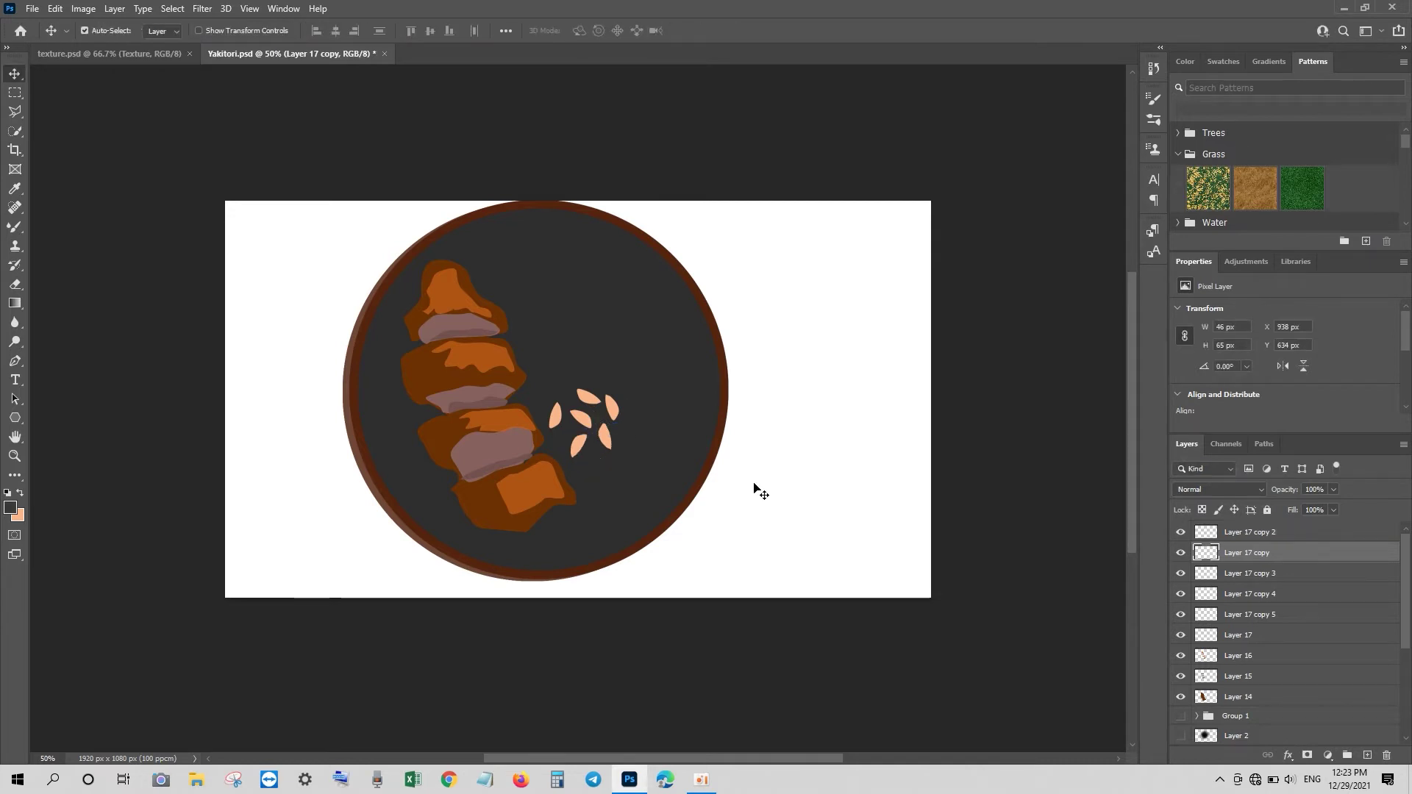
Select all six seed layers together and confirm their transform
click(1241, 535)
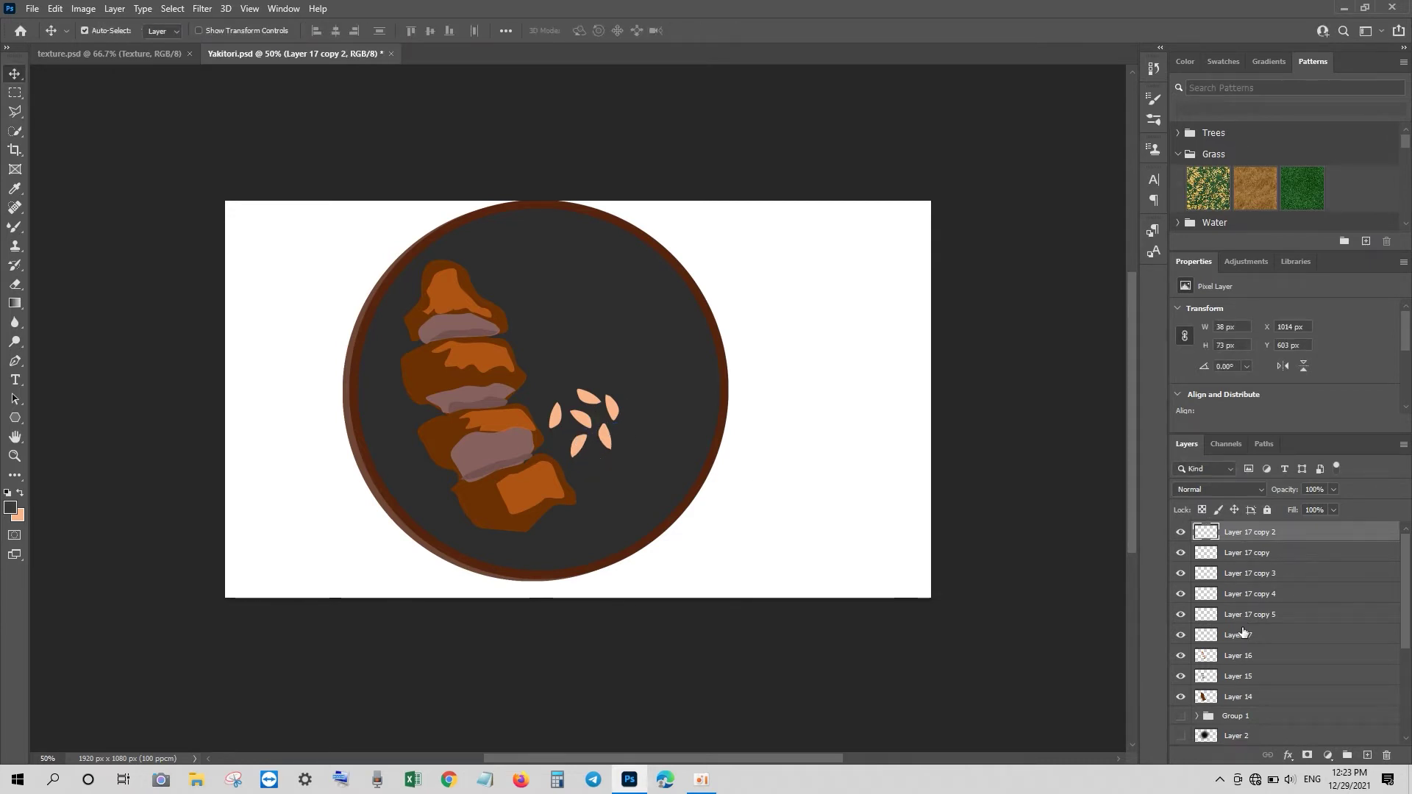
shift+click(1240, 634)
key(ctrl+t)
key(Return)
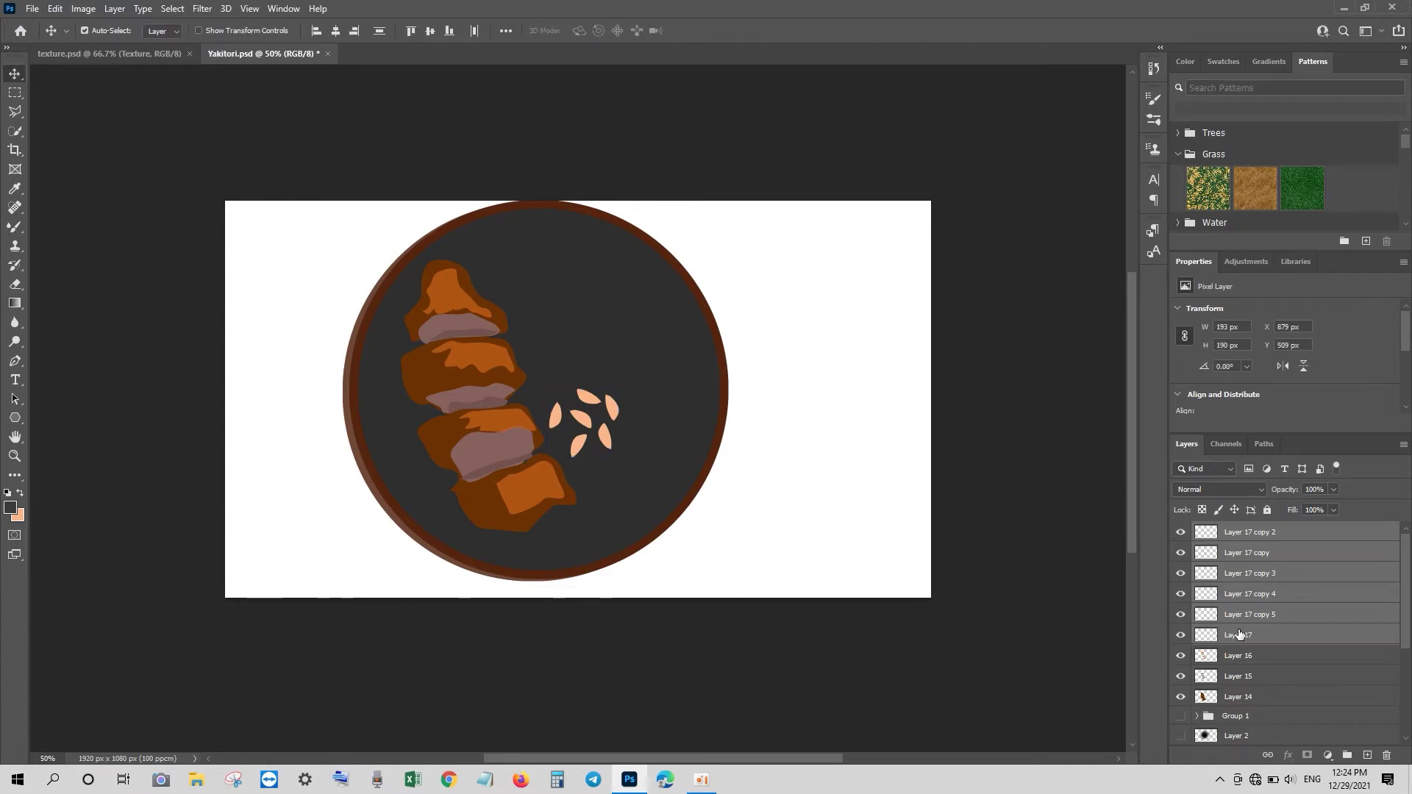
Merge the six seed layers and shrink the cluster onto the lower chicken piece
key(ctrl+e)
key(ctrl+t)
drag(622, 384, 524, 494)
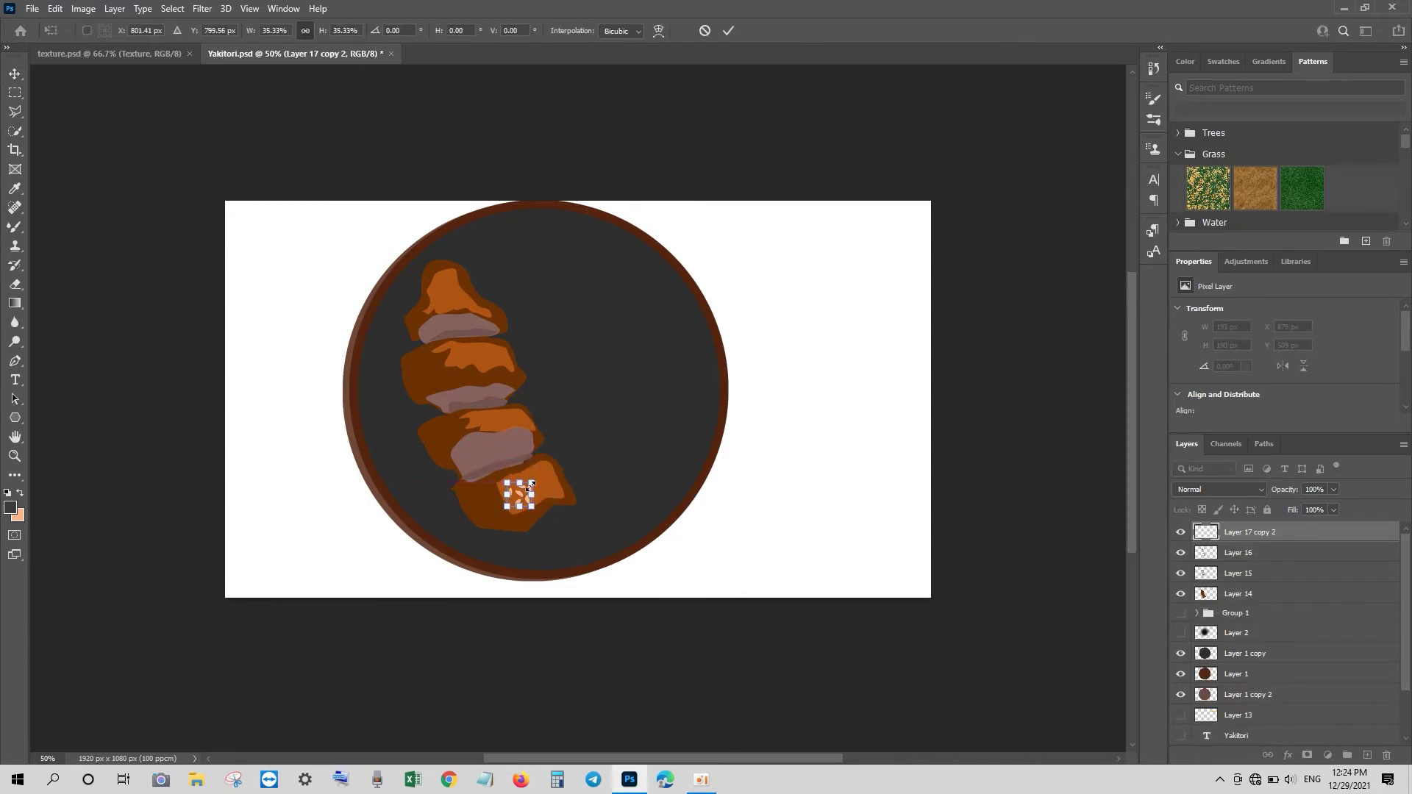
mouse_move(531, 484)
mouse_down()
mouse_move(524, 470)
mouse_move(519, 488)
mouse_up()
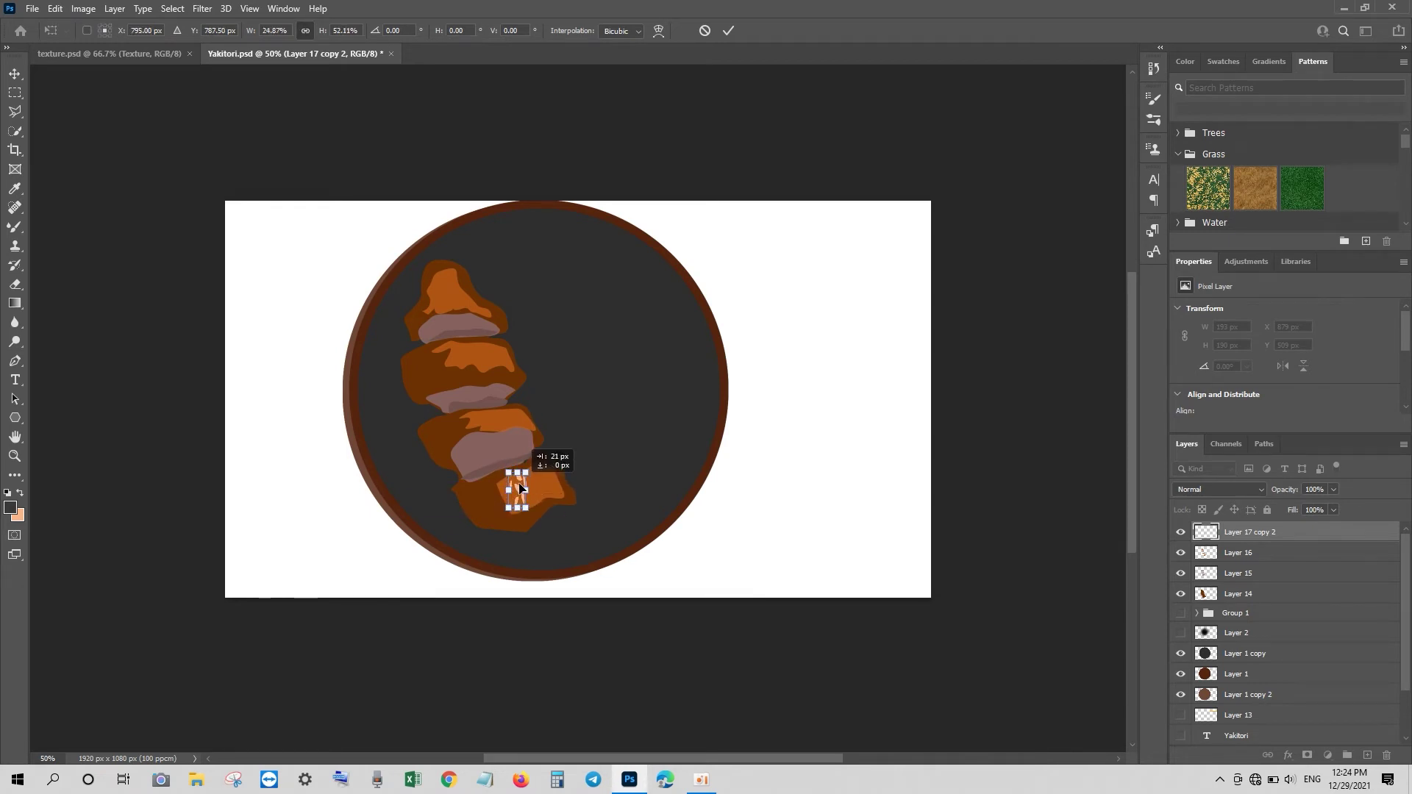
key(Return)
key(ctrl+z)
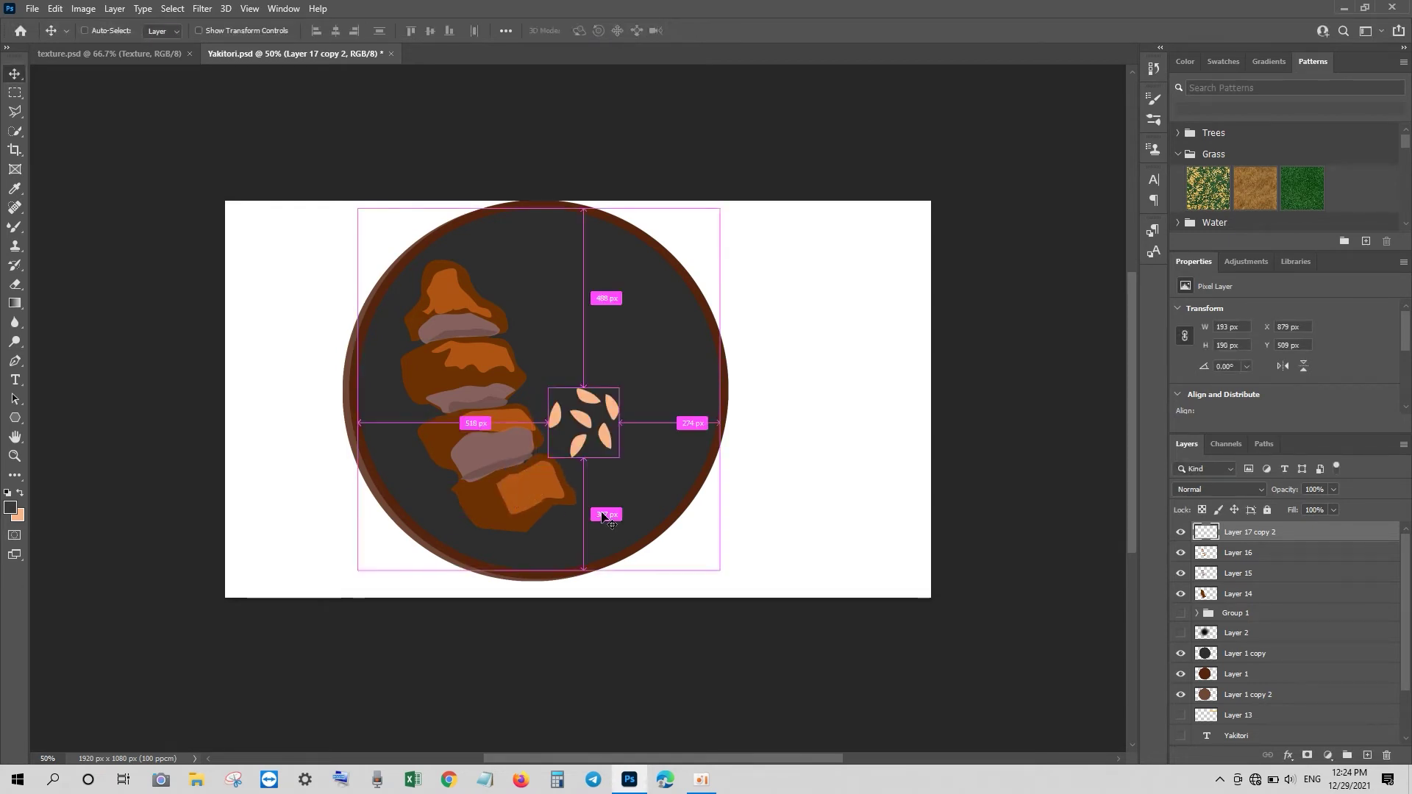
key(ctrl+t)
mouse_move(618, 423)
mouse_down()
mouse_move(526, 500)
mouse_move(544, 492)
mouse_up()
key(Return)
Make a flipped copy of the seed cluster and rearrange it in the layer stack
key(ctrl+t)
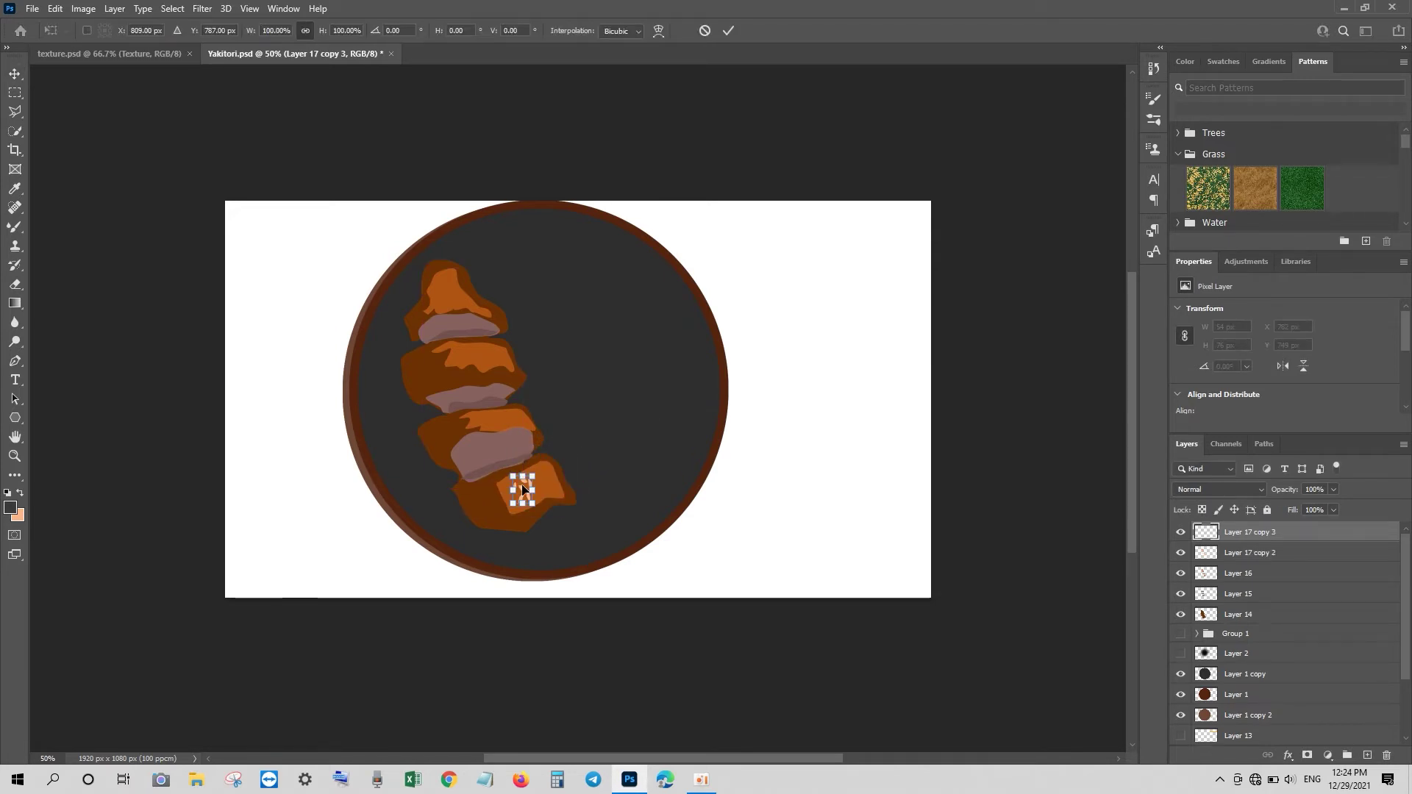
right_click(545, 489)
click(589, 457)
key(Return)
right_click(1251, 533)
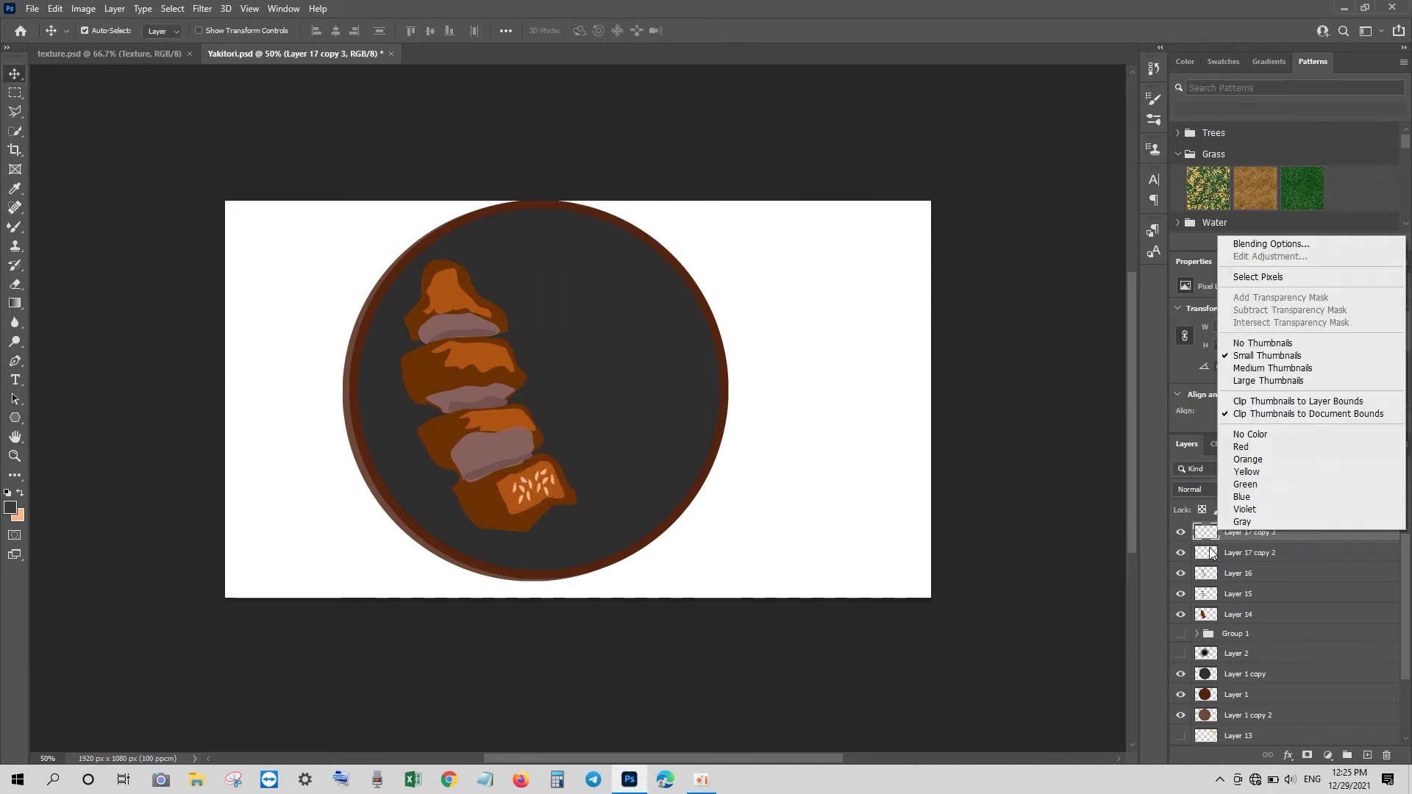
key(Escape)
drag(1272, 539, 1221, 568)
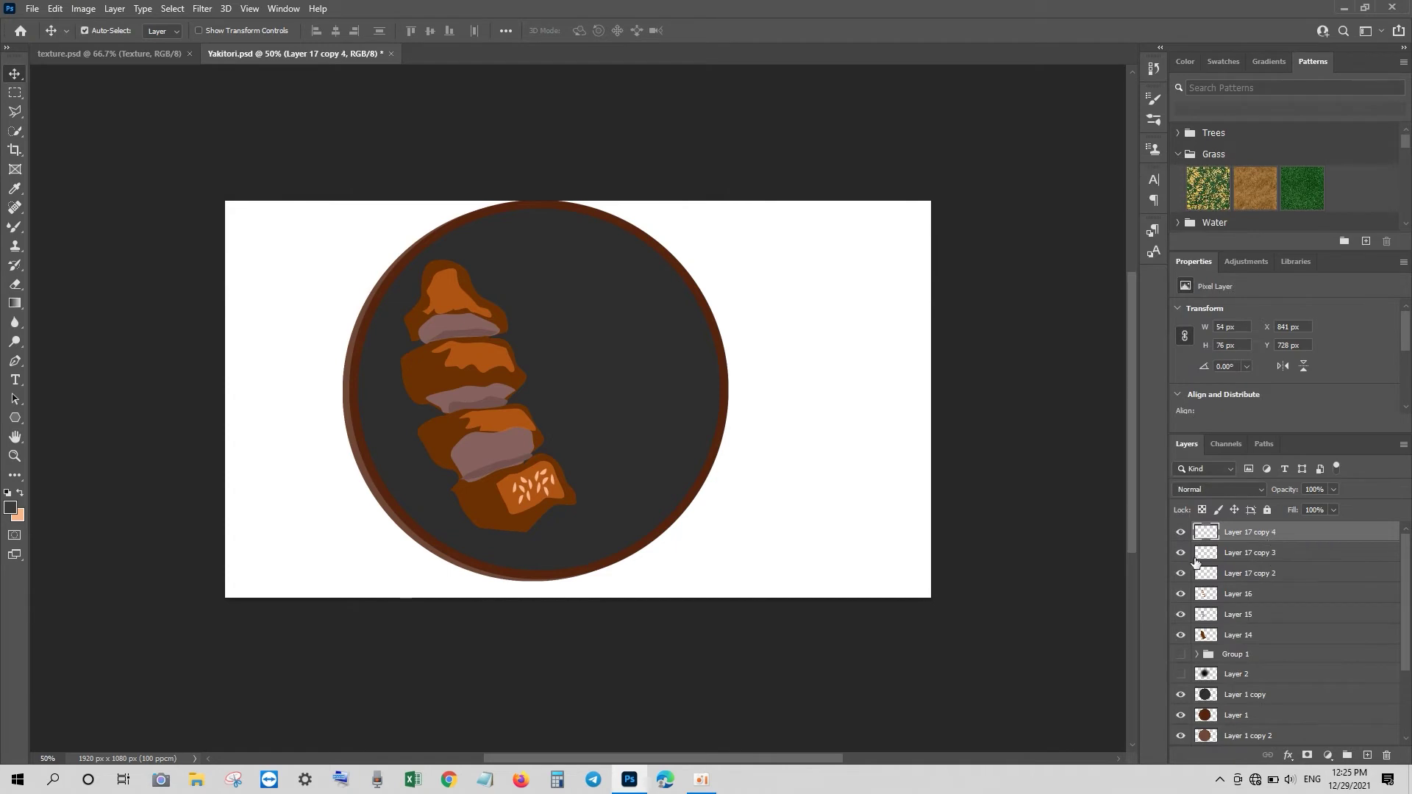
click(1181, 573)
right_click(1243, 533)
click(1133, 590)
key(ctrl+z)
key(ctrl+z)
Duplicate the seeds onto the remaining chicken pieces and merge all copies into one layer
key(ctrl+j)
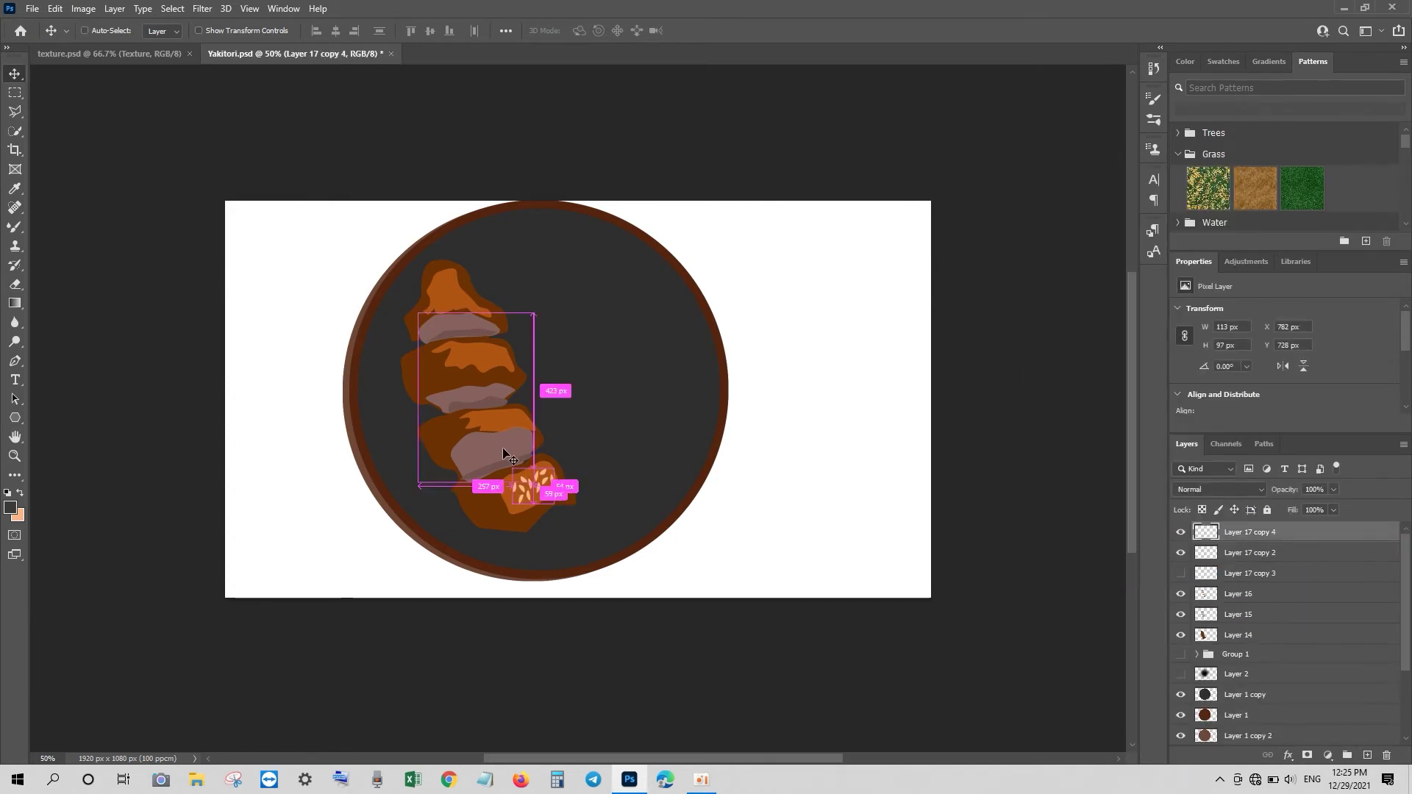
key(ctrl+t)
drag(534, 487, 513, 406)
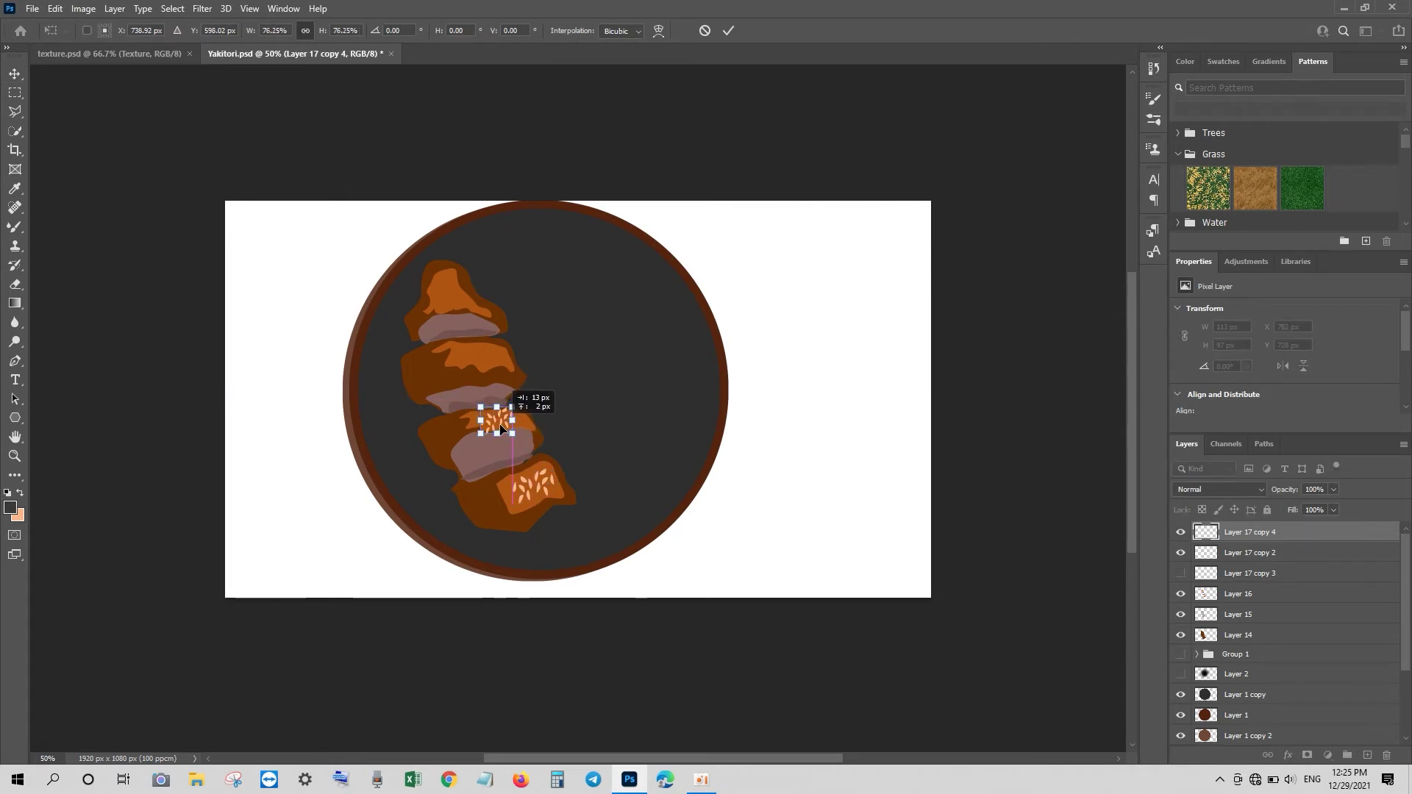
key(Return)
key(ctrl+j)
key(ctrl+t)
mouse_move(500, 423)
mouse_down()
mouse_move(478, 354)
mouse_move(519, 367)
mouse_move(471, 300)
mouse_up()
key(Return)
key(ctrl+j)
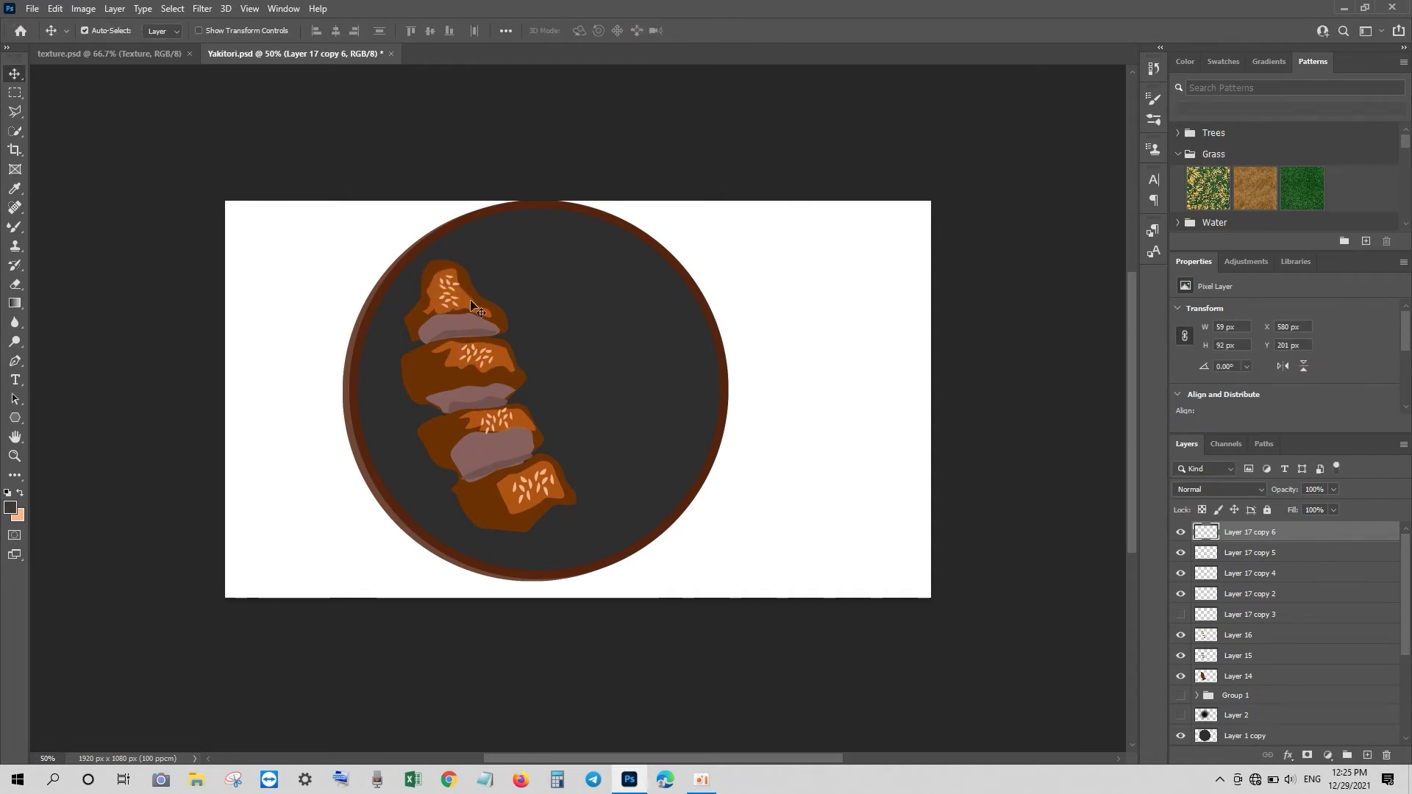
right_click(1252, 541)
shift+click(1251, 593)
Lower the opacity of the merged seed sprinkles layer
right_click(1243, 589)
click(1088, 578)
drag(1293, 492, 1288, 491)
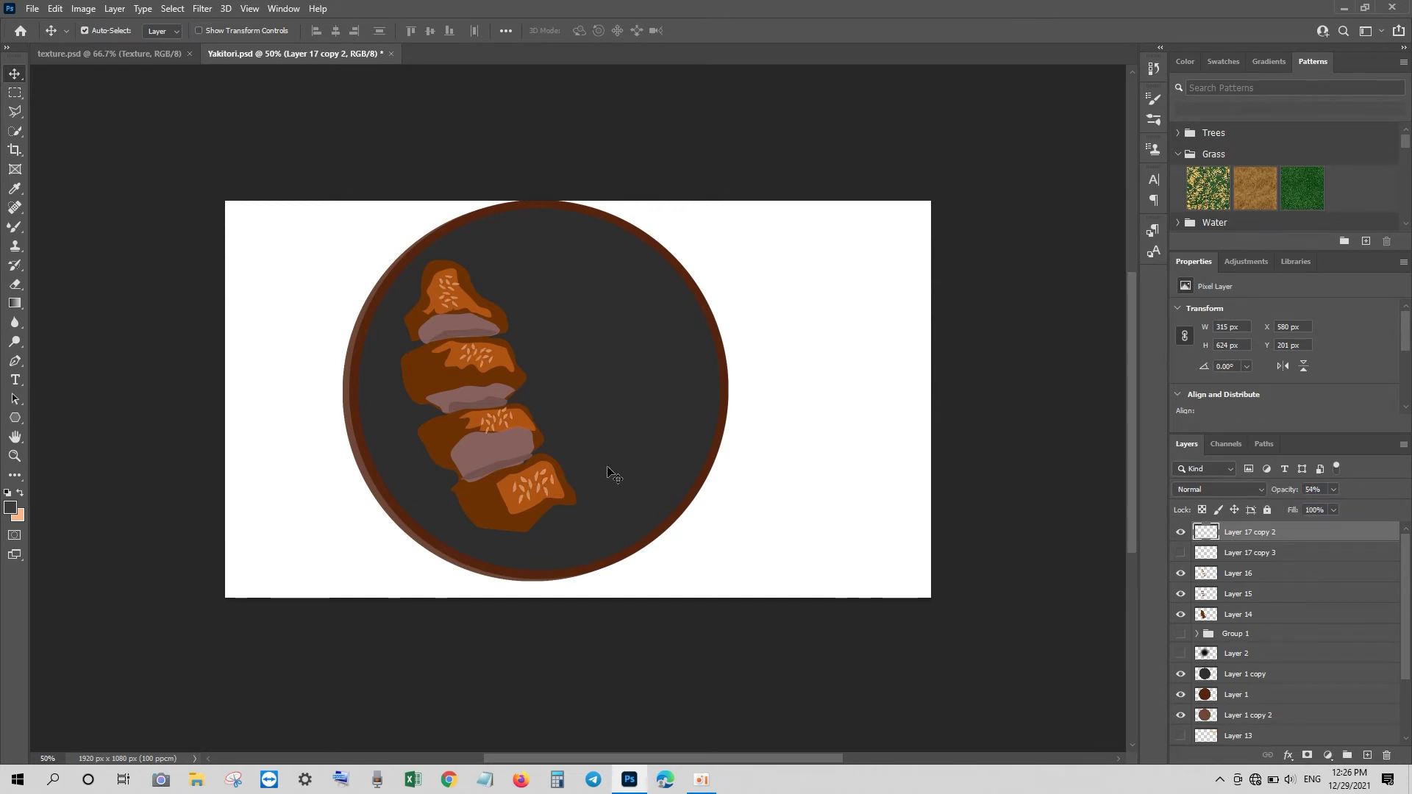
Draw a teardrop shape beside the chicken and fill it pinkish mauve on a new layer
click(14, 360)
click(647, 452)
mouse_move(621, 476)
mouse_down()
mouse_move(620, 496)
mouse_move(580, 493)
mouse_up()
drag(565, 435, 579, 394)
drag(616, 444, 627, 439)
key(ctrl+Return)
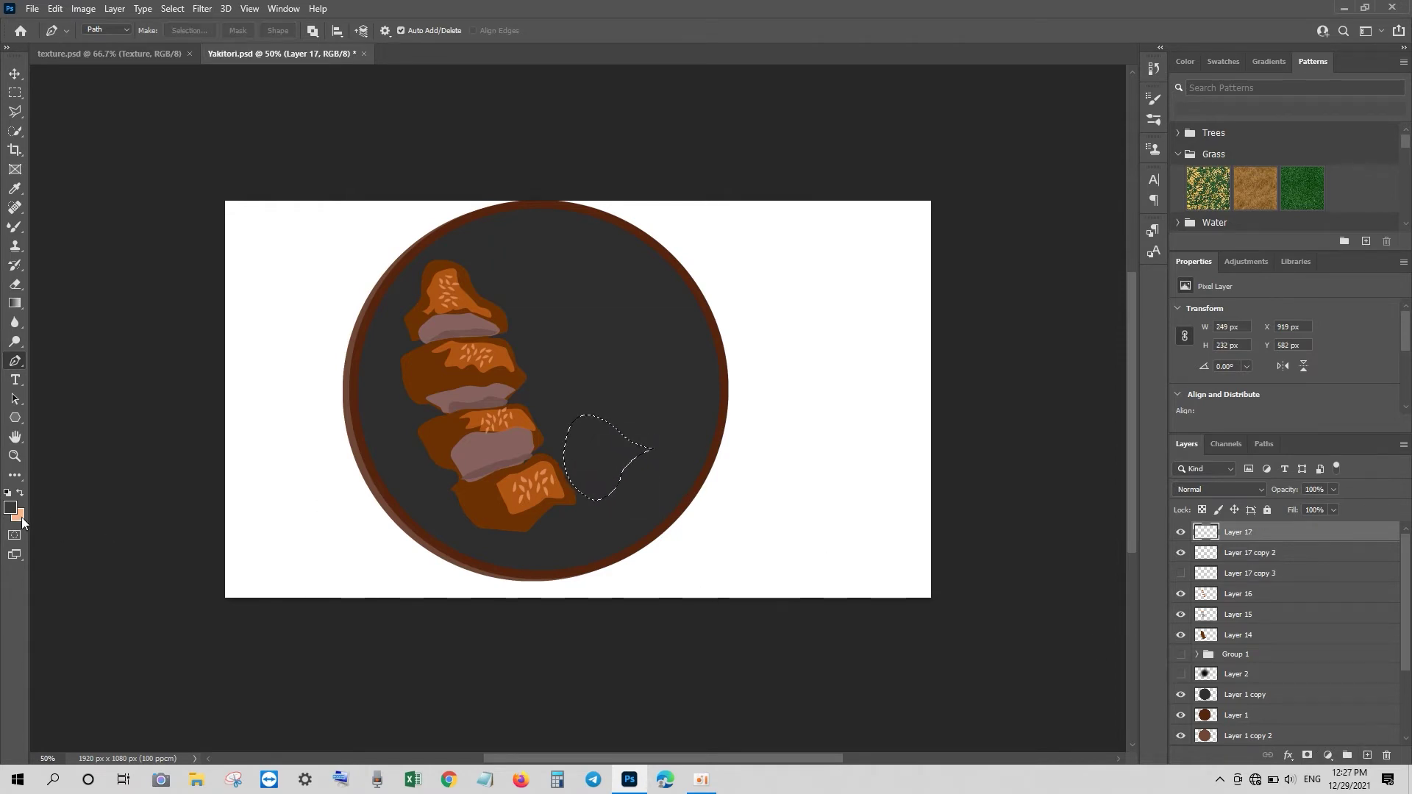
click(18, 516)
click(981, 385)
click(1251, 293)
key(ctrl+BackSpace)
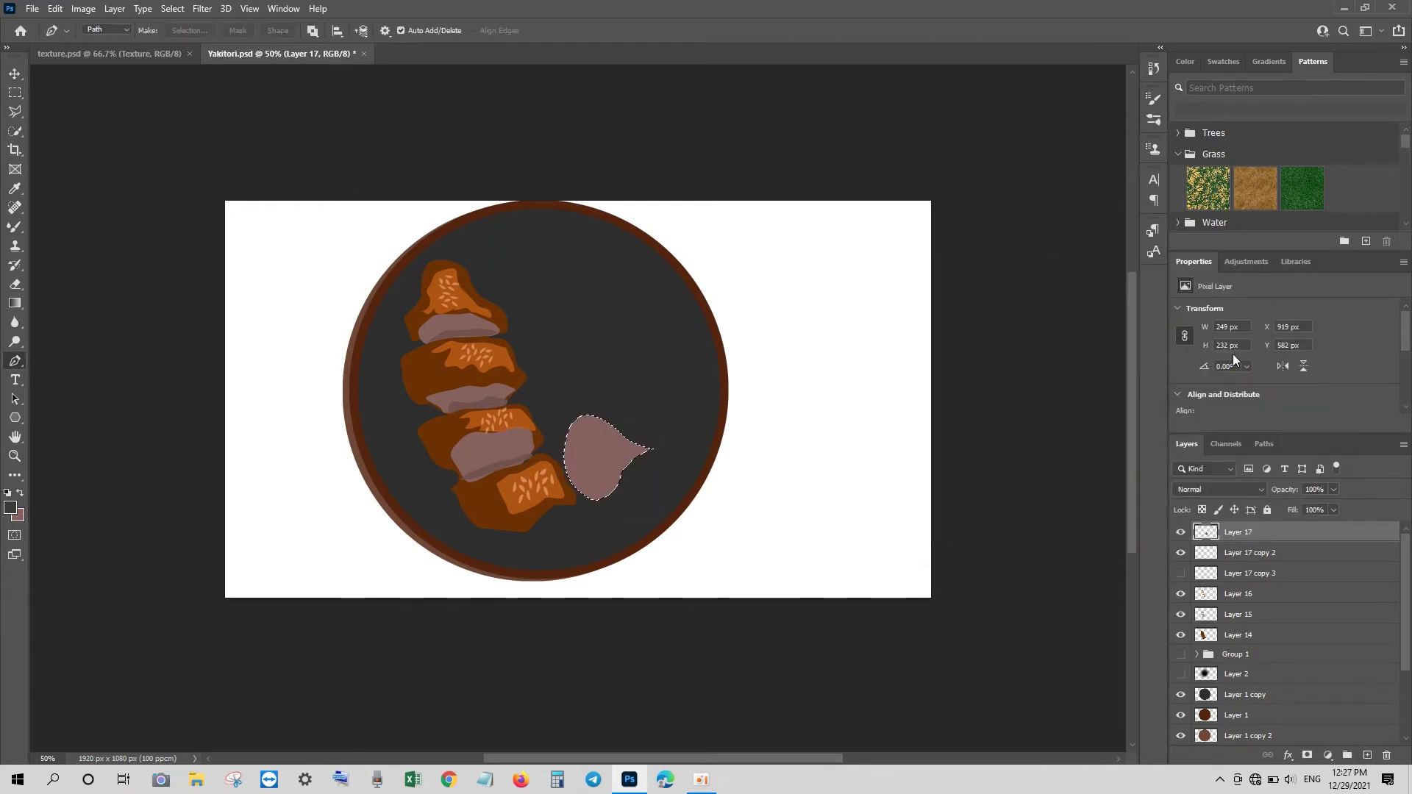
Cut a 70% copy out of the pink teardrop to leave a ring
key(ctrl+j)
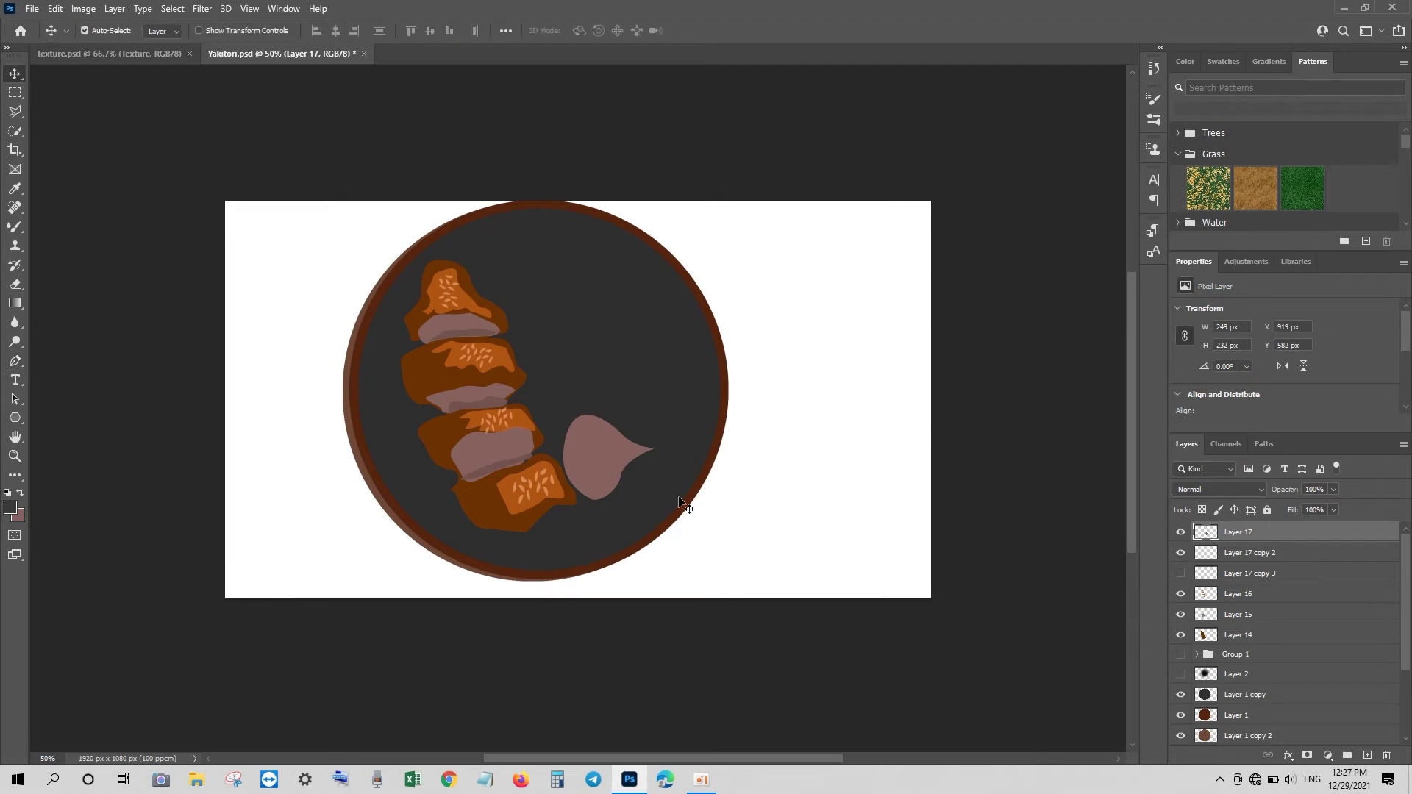
key(ctrl+t)
drag(654, 499, 616, 478)
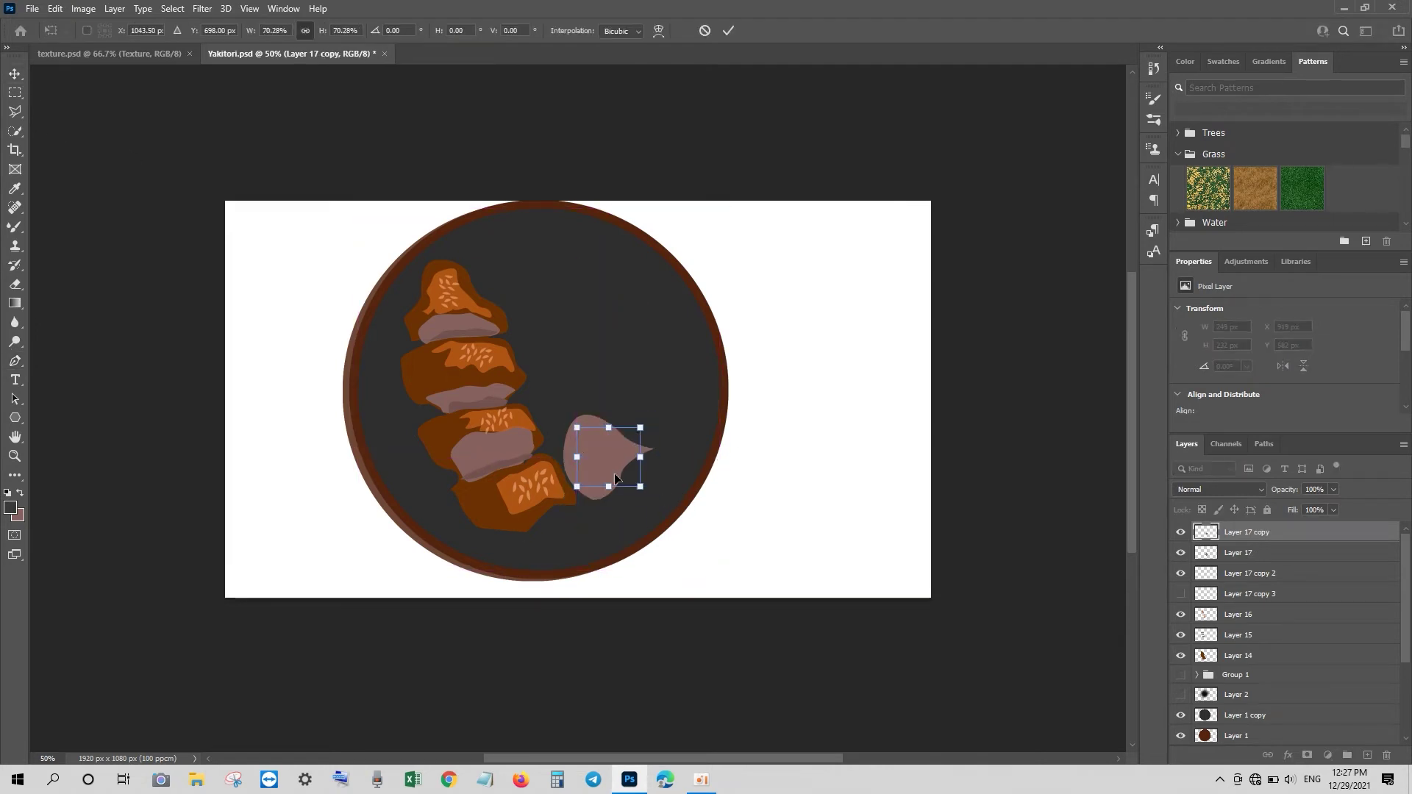
key(Return)
ctrl+click(1212, 529)
key(Delete)
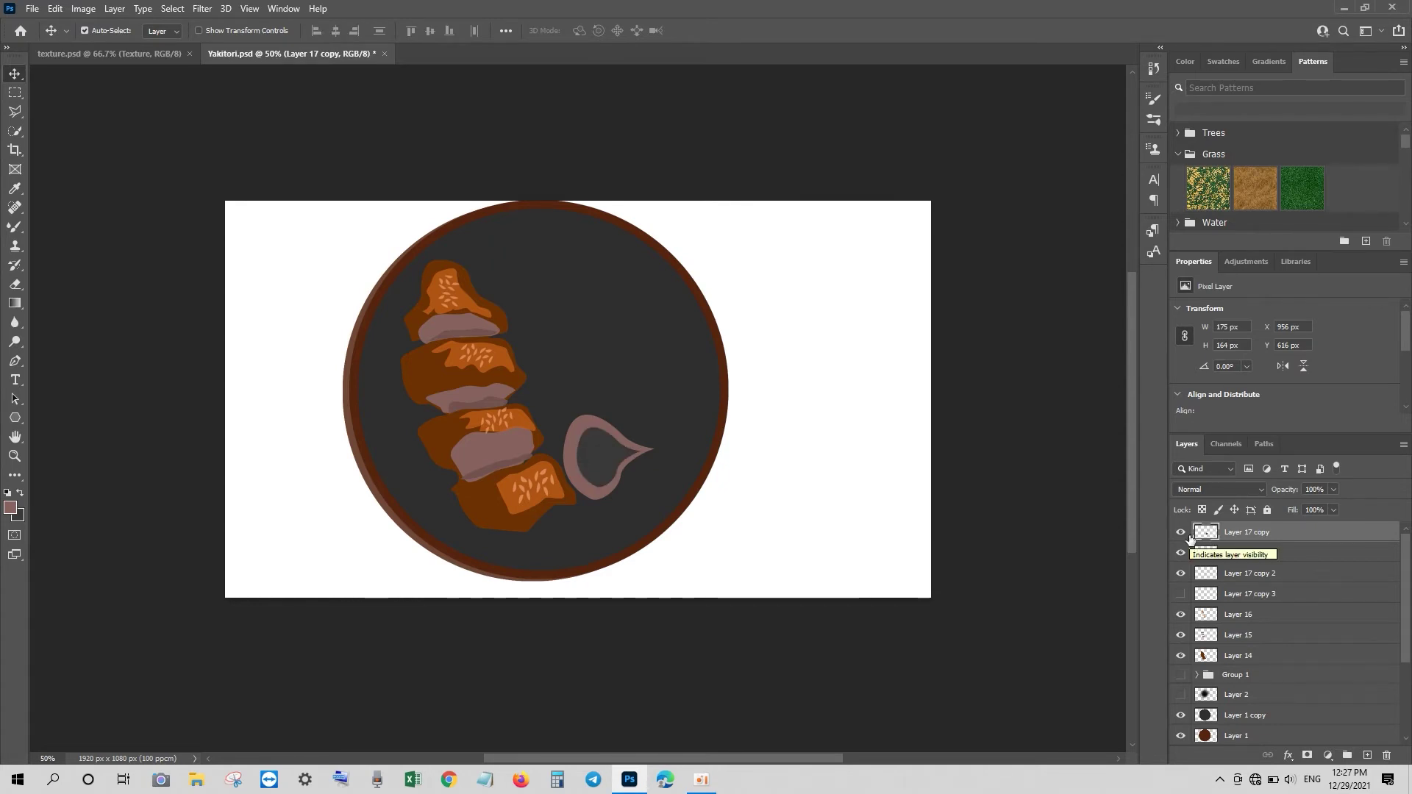
Give the teardrop ring a thin white Stroke layer style
click(1288, 755)
click(1326, 644)
click(985, 524)
click(928, 303)
click(1261, 295)
drag(1001, 418, 1007, 418)
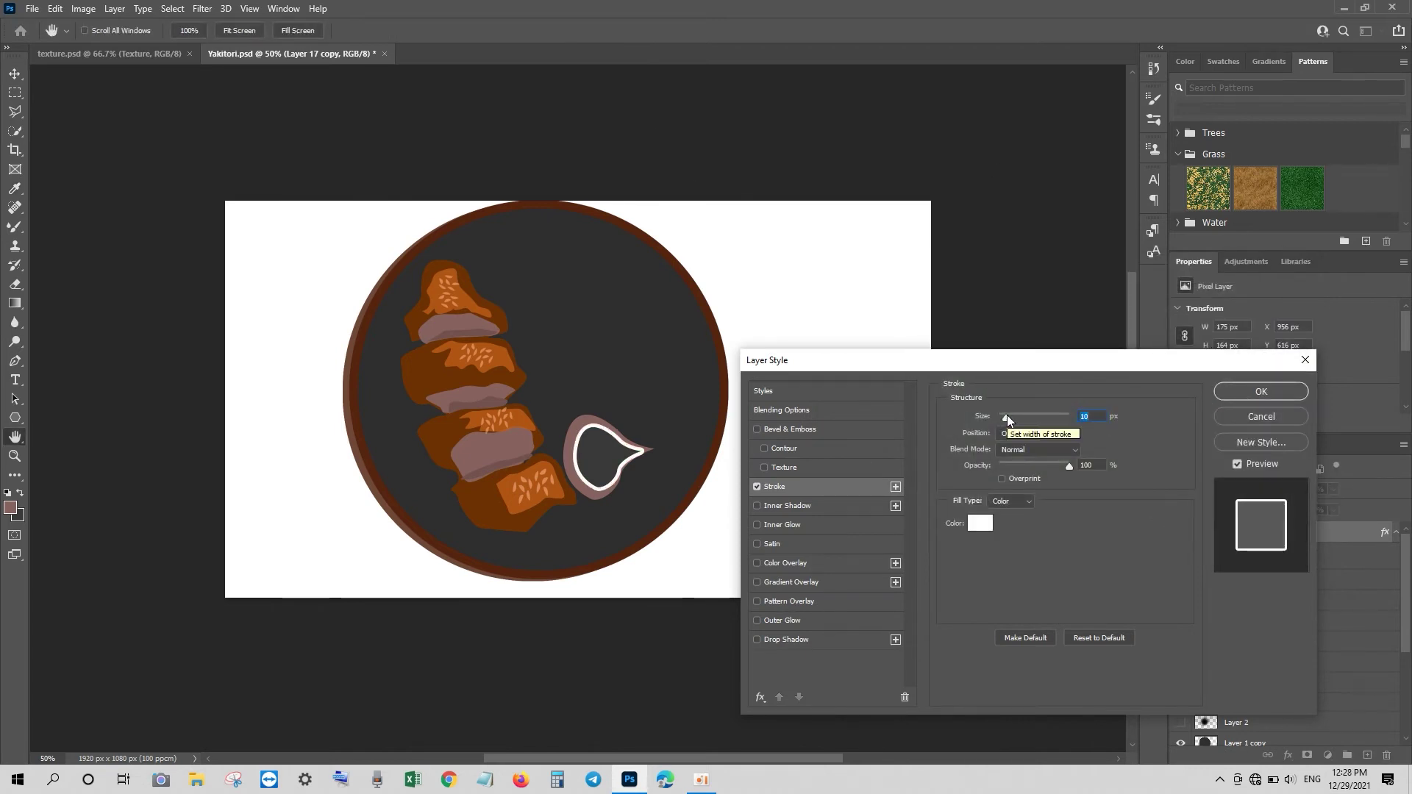
drag(1003, 418, 986, 418)
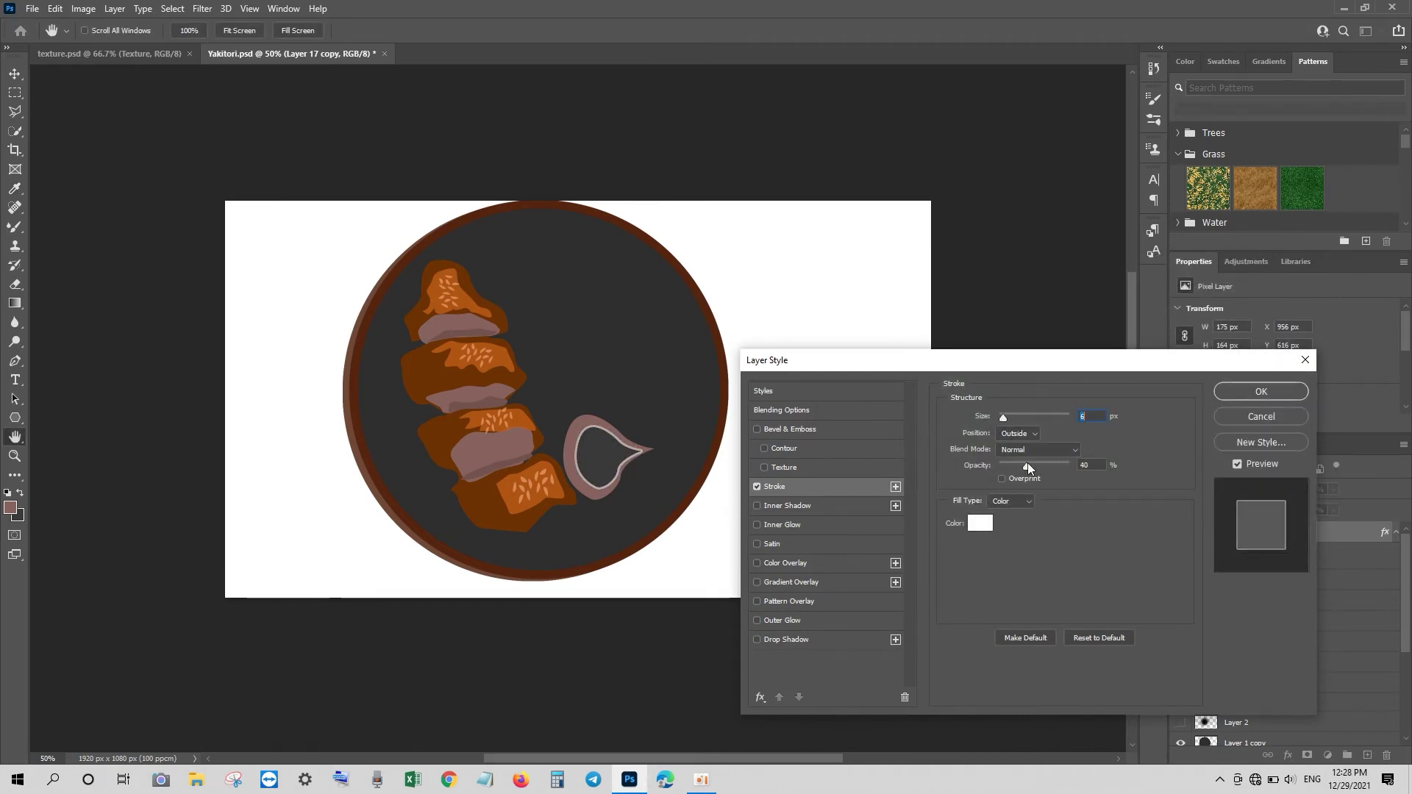
key(Return)
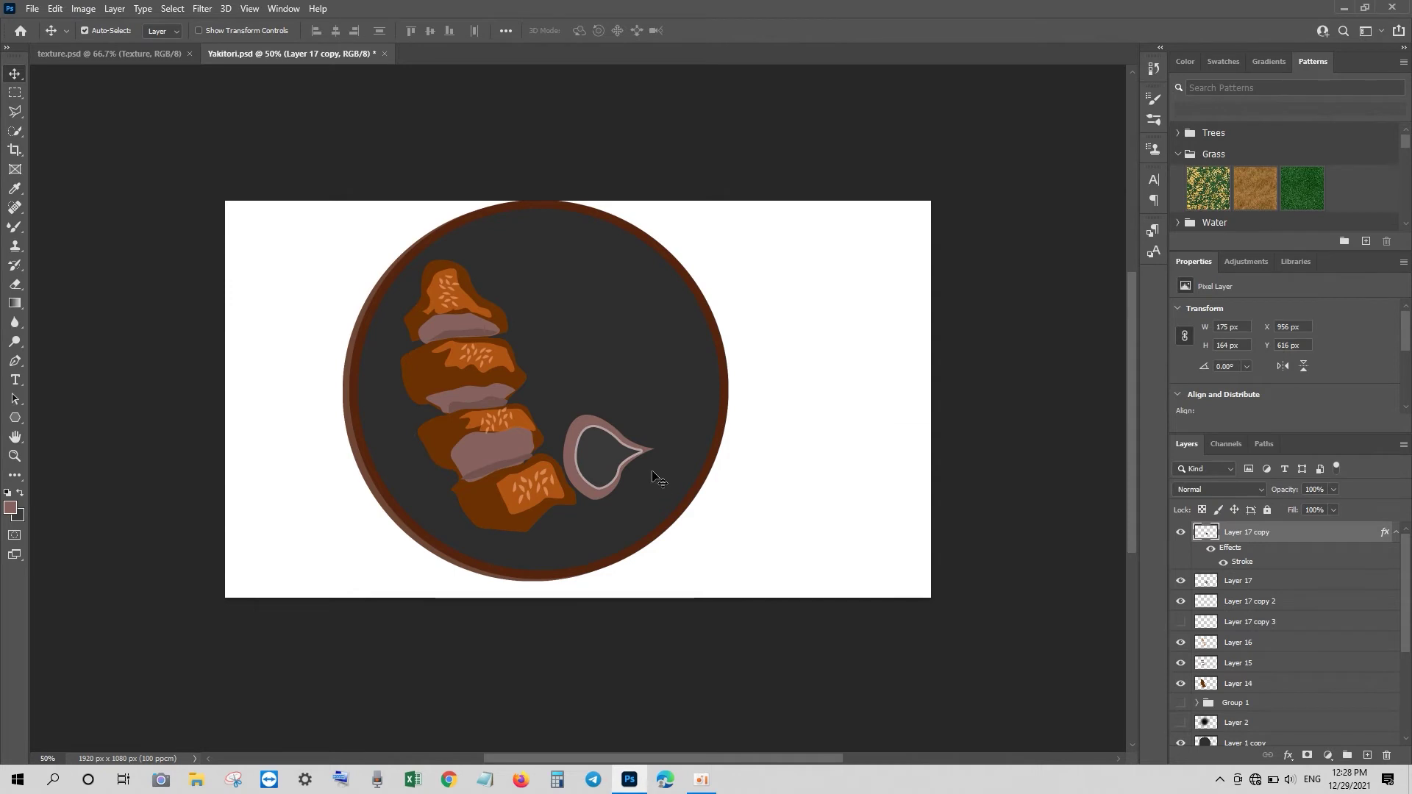
Add a smaller, rotated teardrop copy inside the ring and fill it black
key(ctrl+j)
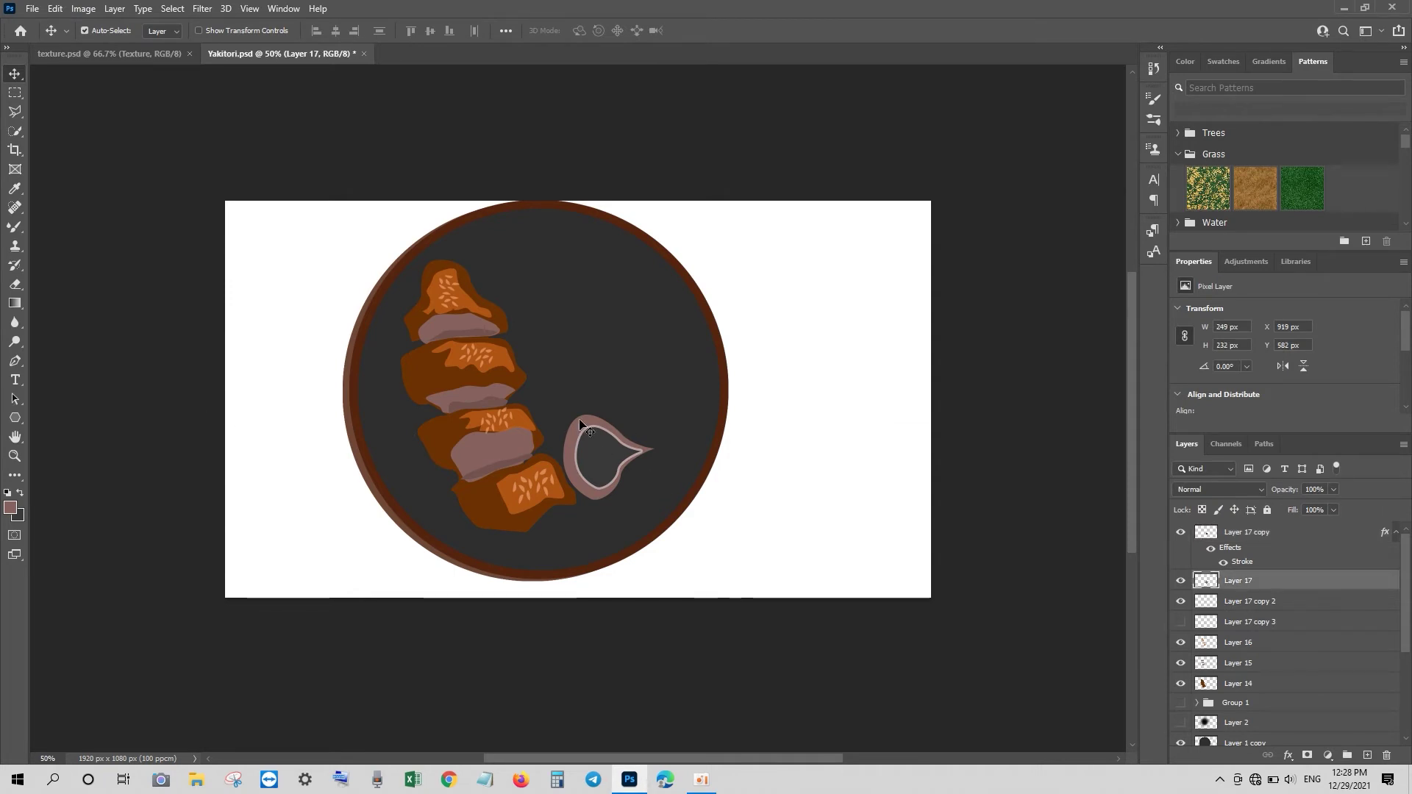
key(ctrl+t)
drag(654, 415, 640, 441)
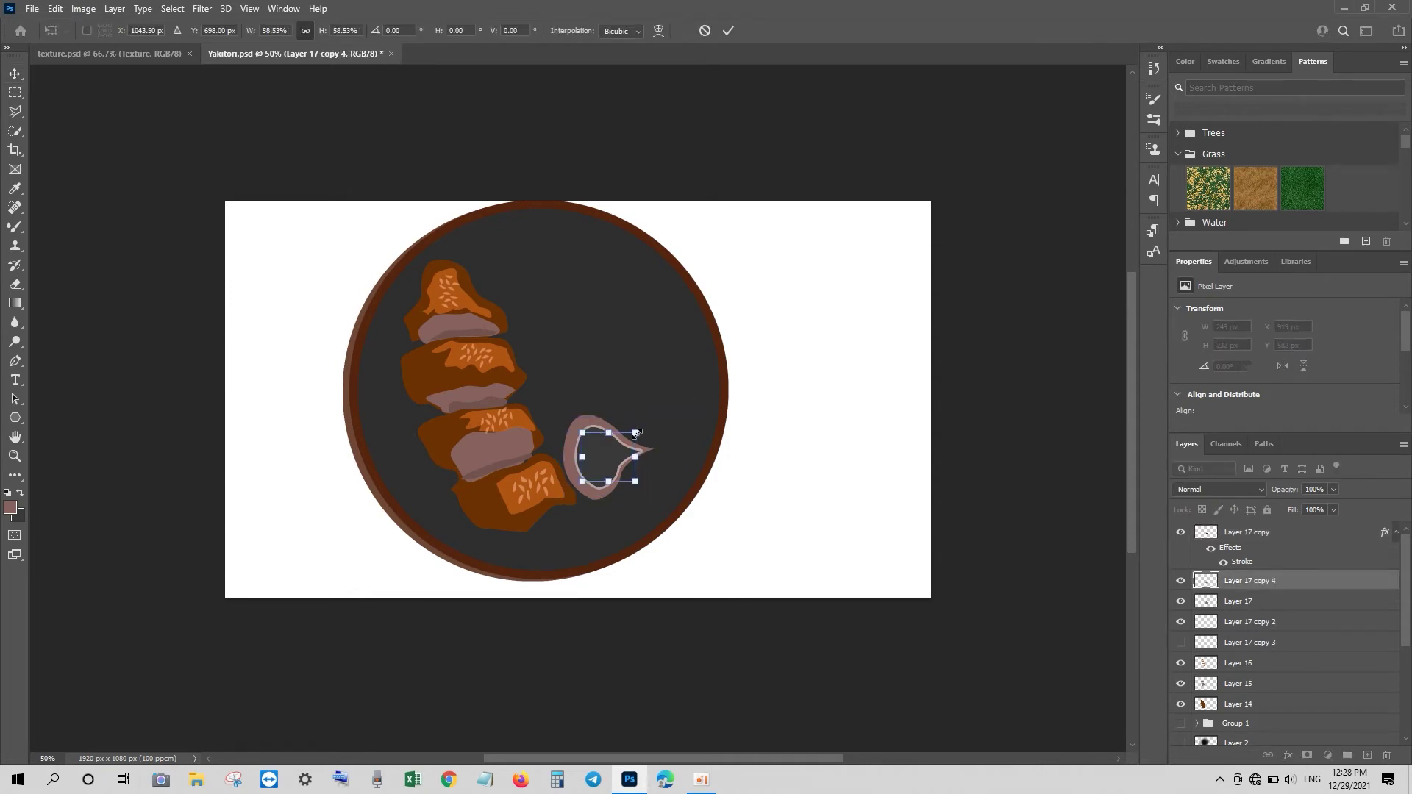
key(Return)
key(ctrl+bracketright)
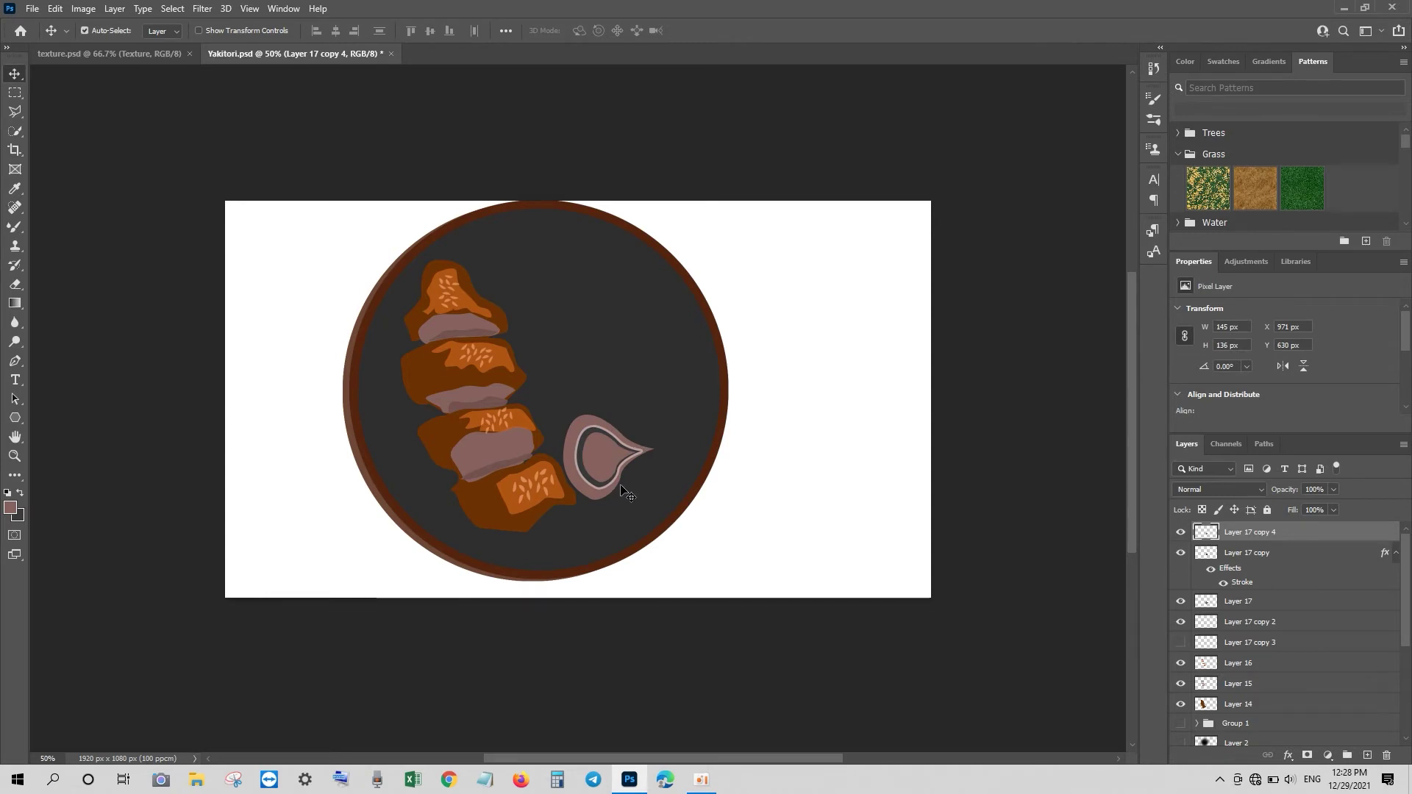
ctrl+click(1207, 532)
click(18, 516)
click(1190, 293)
key(ctrl+BackSpace)
key(ctrl+d)
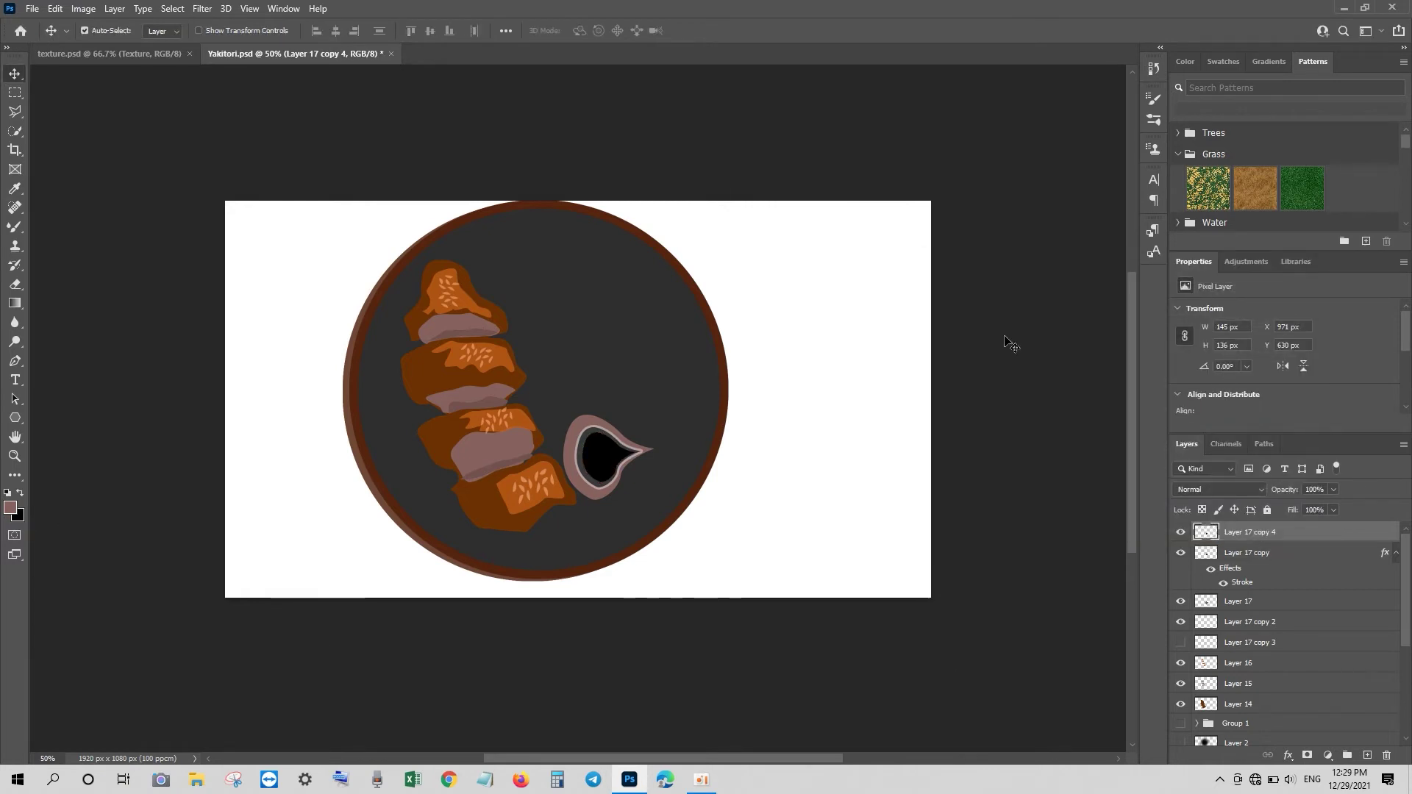
Stroke a white highlight curve inside the black teardrop centre
click(15, 361)
click(602, 479)
click(593, 441)
click(601, 439)
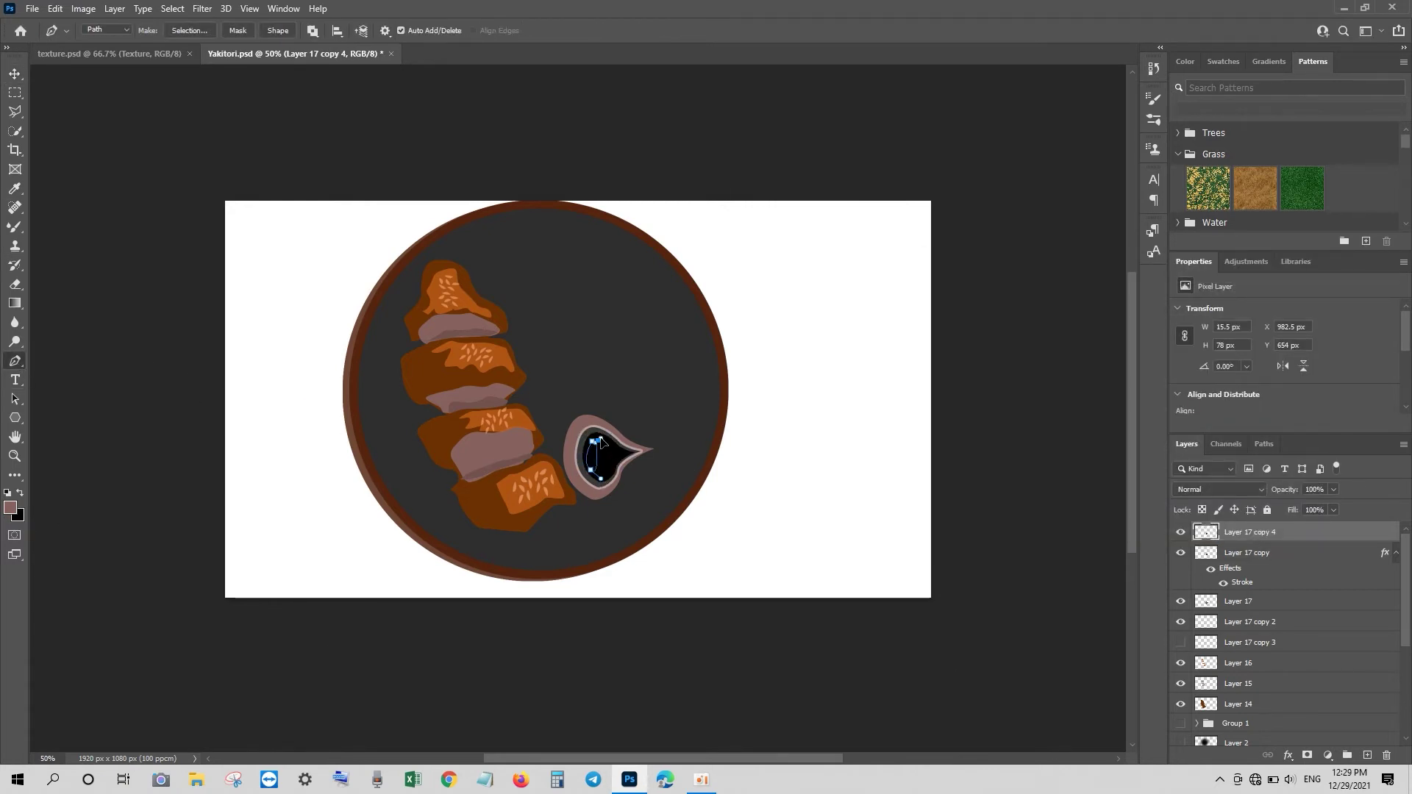
key(Return)
click(20, 493)
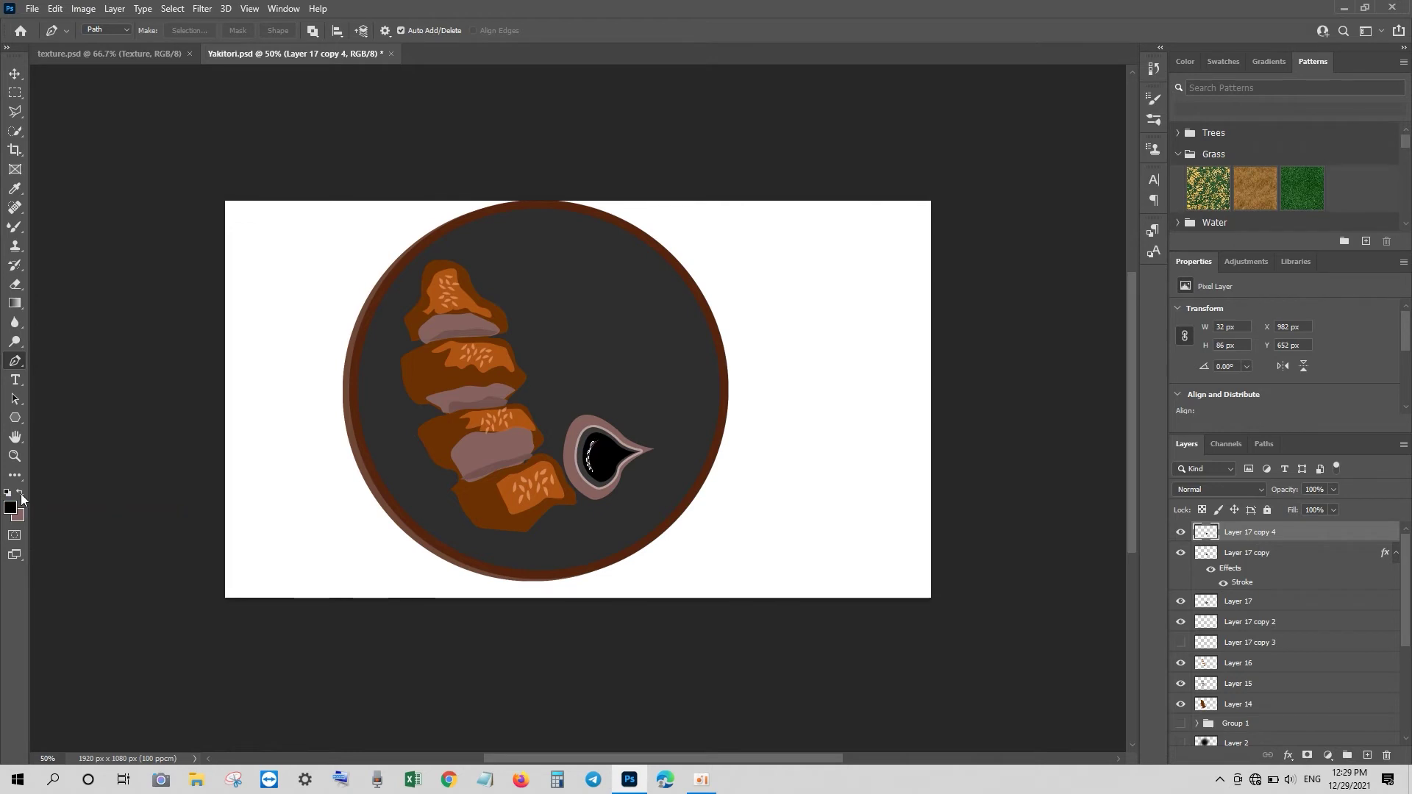
drag(622, 456, 629, 452)
key(Escape)
Trace a wavy ruffled outline beside the teardrop tip
click(639, 428)
click(631, 418)
click(623, 415)
click(602, 392)
click(634, 360)
click(647, 345)
click(666, 370)
click(688, 416)
click(678, 434)
click(663, 439)
click(655, 441)
Fill the ruffled outline with orange on a new layer
key(ctrl+Return)
click(18, 517)
click(1265, 297)
click(1366, 754)
key(ctrl+BackSpace)
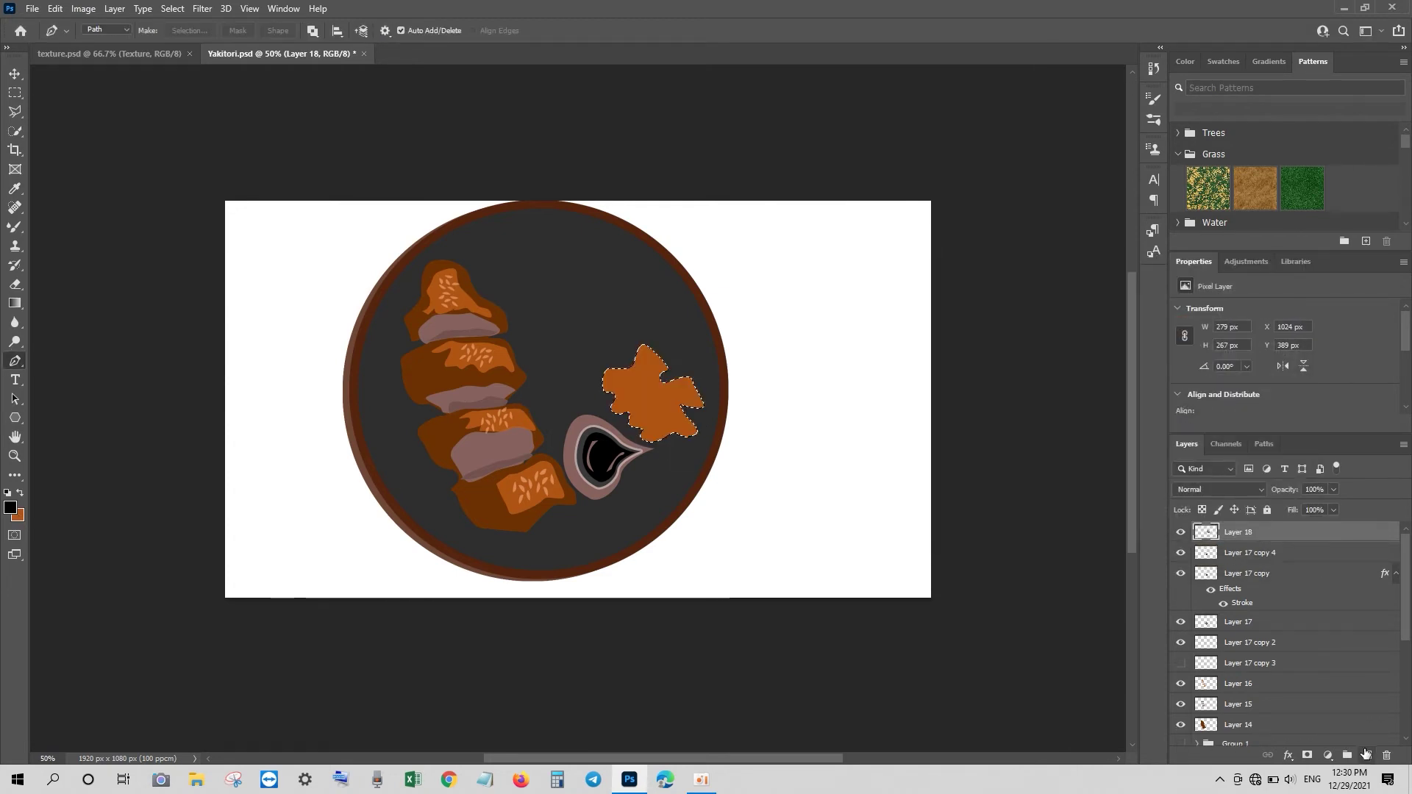
Outline an inner area within the orange ruffled shape as a selection
click(621, 404)
click(622, 392)
click(612, 379)
click(640, 358)
click(652, 363)
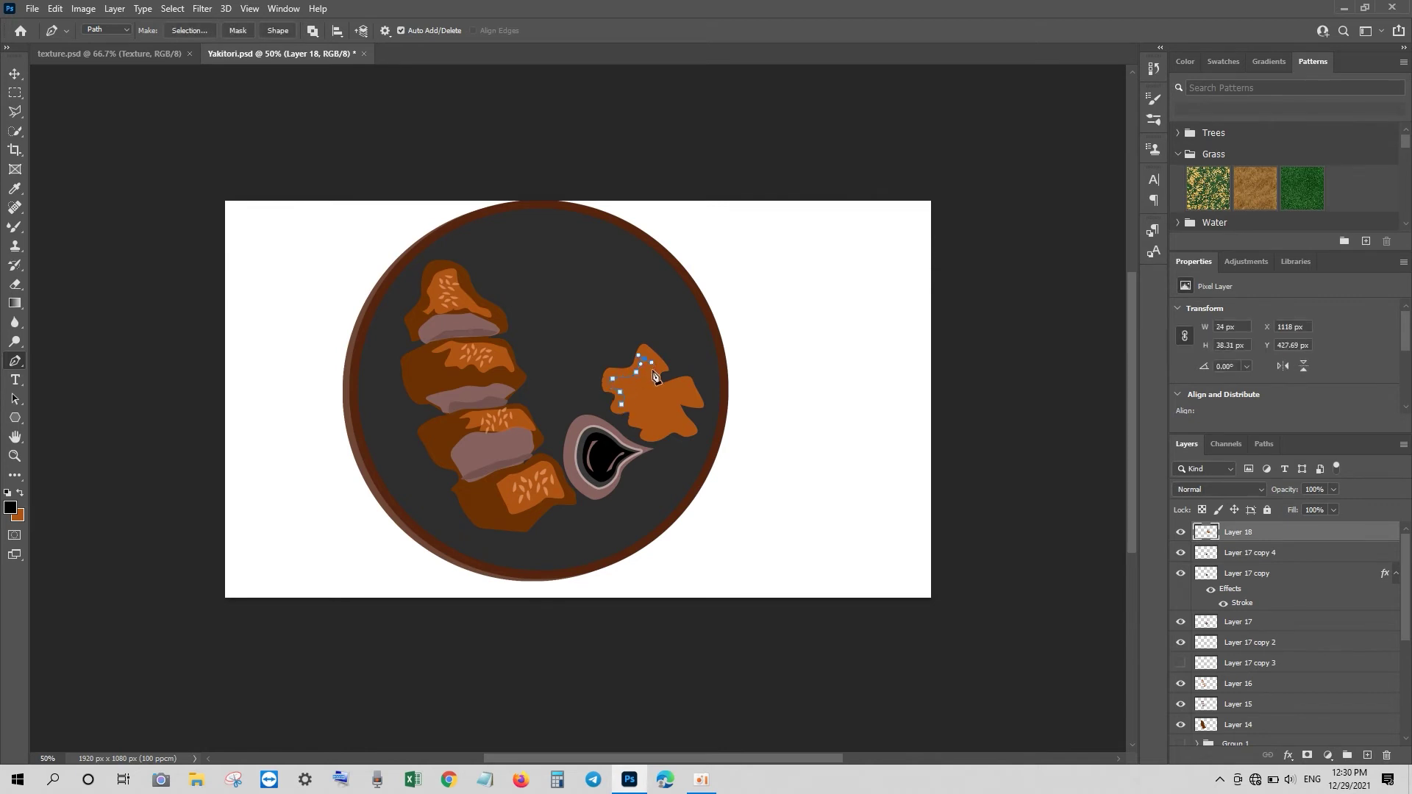
click(626, 414)
key(ctrl+Return)
Fill the inner area mauve, then re-fill it orange-tan and deselect
click(19, 516)
click(980, 390)
click(1250, 294)
key(ctrl+BackSpace)
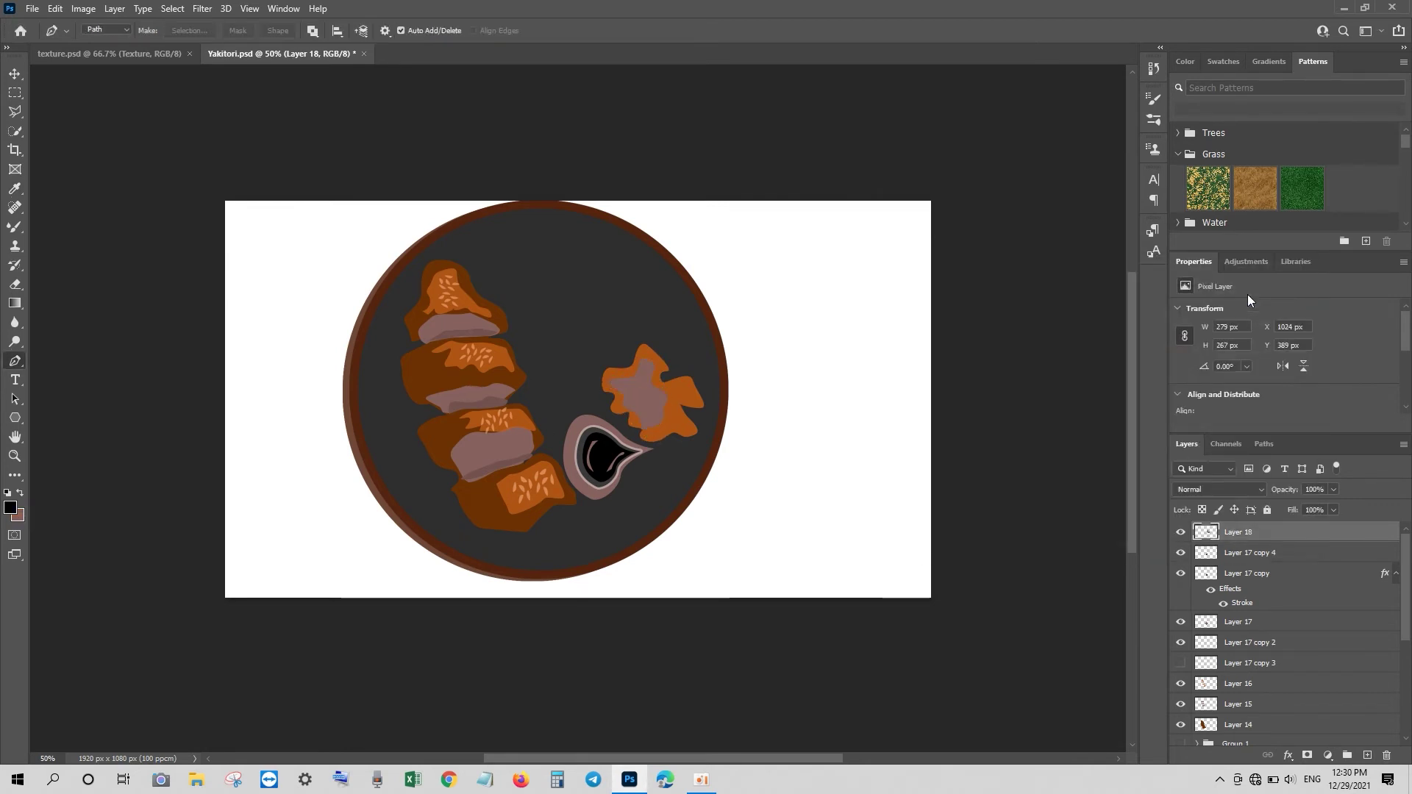
click(18, 515)
click(1094, 356)
click(1261, 294)
key(ctrl+BackSpace)
key(ctrl+d)
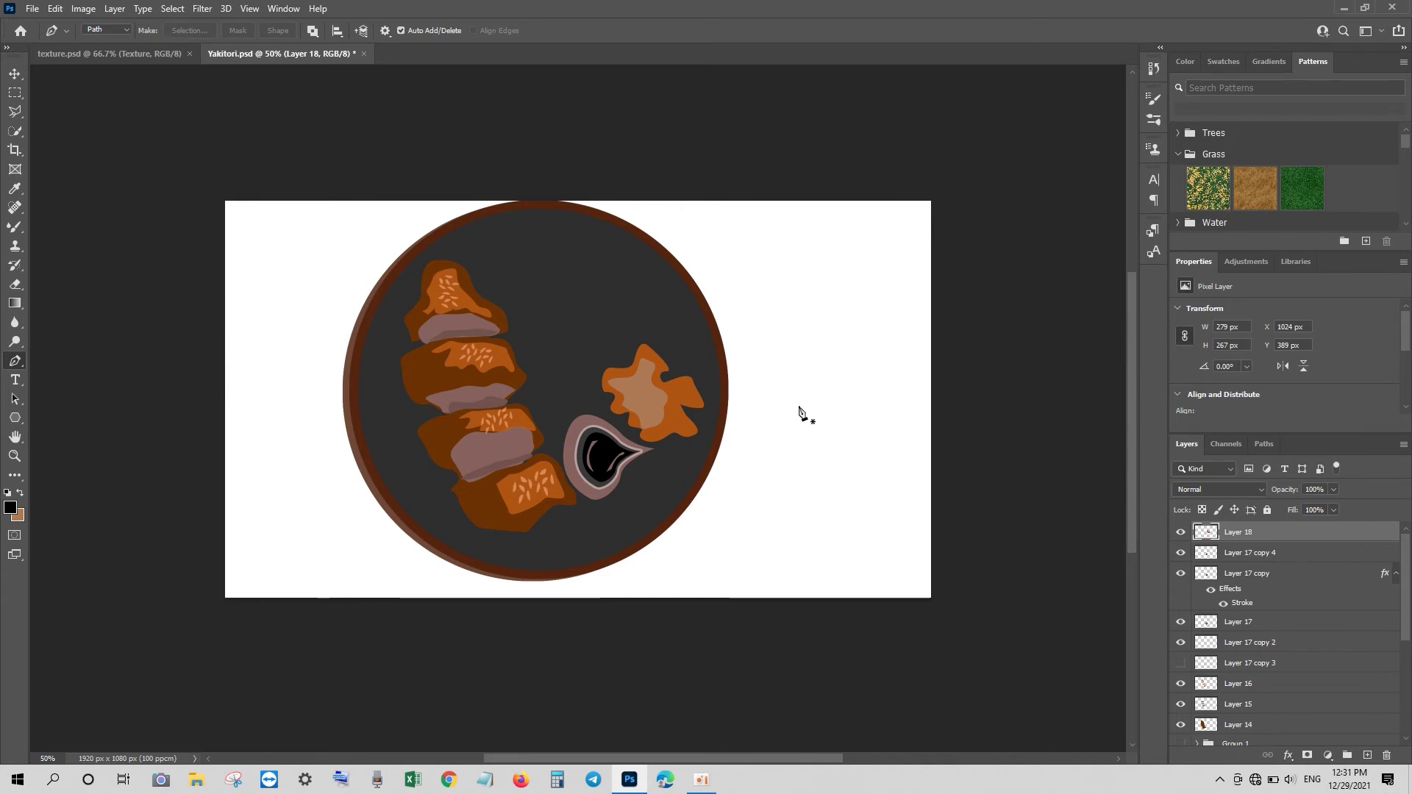
Create a new empty layer and begin outlining the cabbage mound
key(ctrl+shift+alt+n)
click(493, 263)
mouse_move(469, 258)
mouse_down()
mouse_move(568, 233)
mouse_move(622, 257)
mouse_up()
Complete the frilly cabbage outline and fill it with green #5f7936
drag(635, 283, 670, 357)
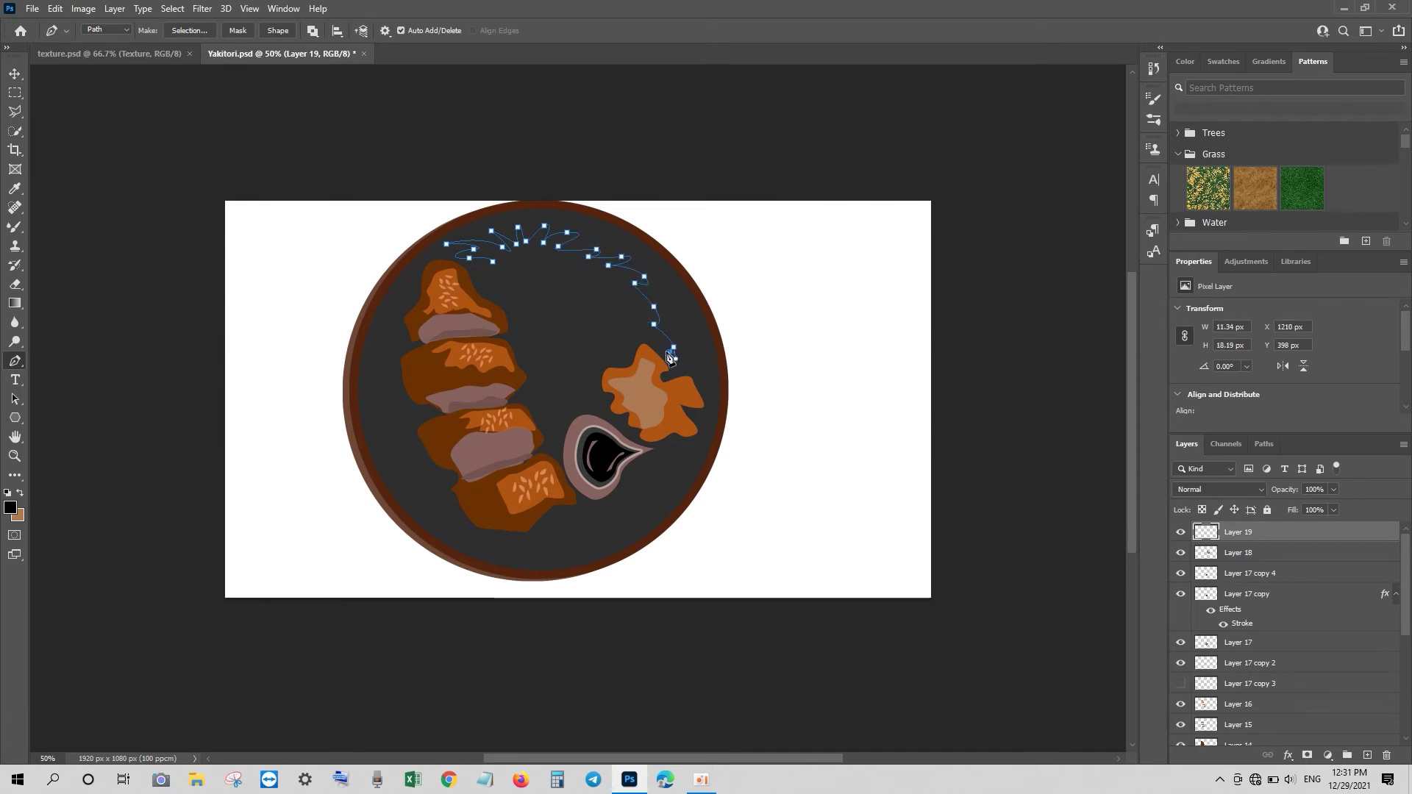
mouse_move(615, 413)
mouse_down()
mouse_move(594, 424)
mouse_move(466, 388)
mouse_up()
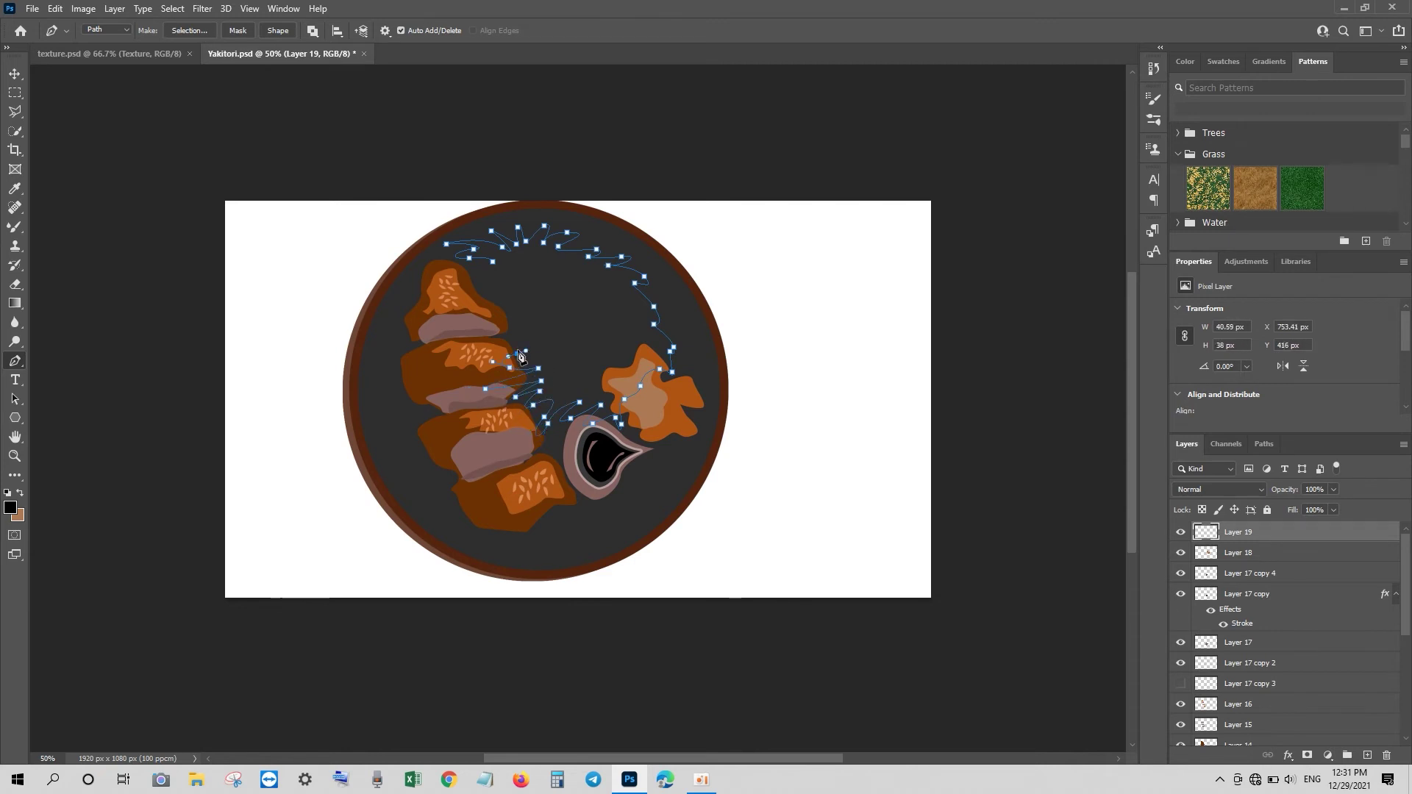
key(ctrl+Return)
click(18, 515)
text(5f7936)
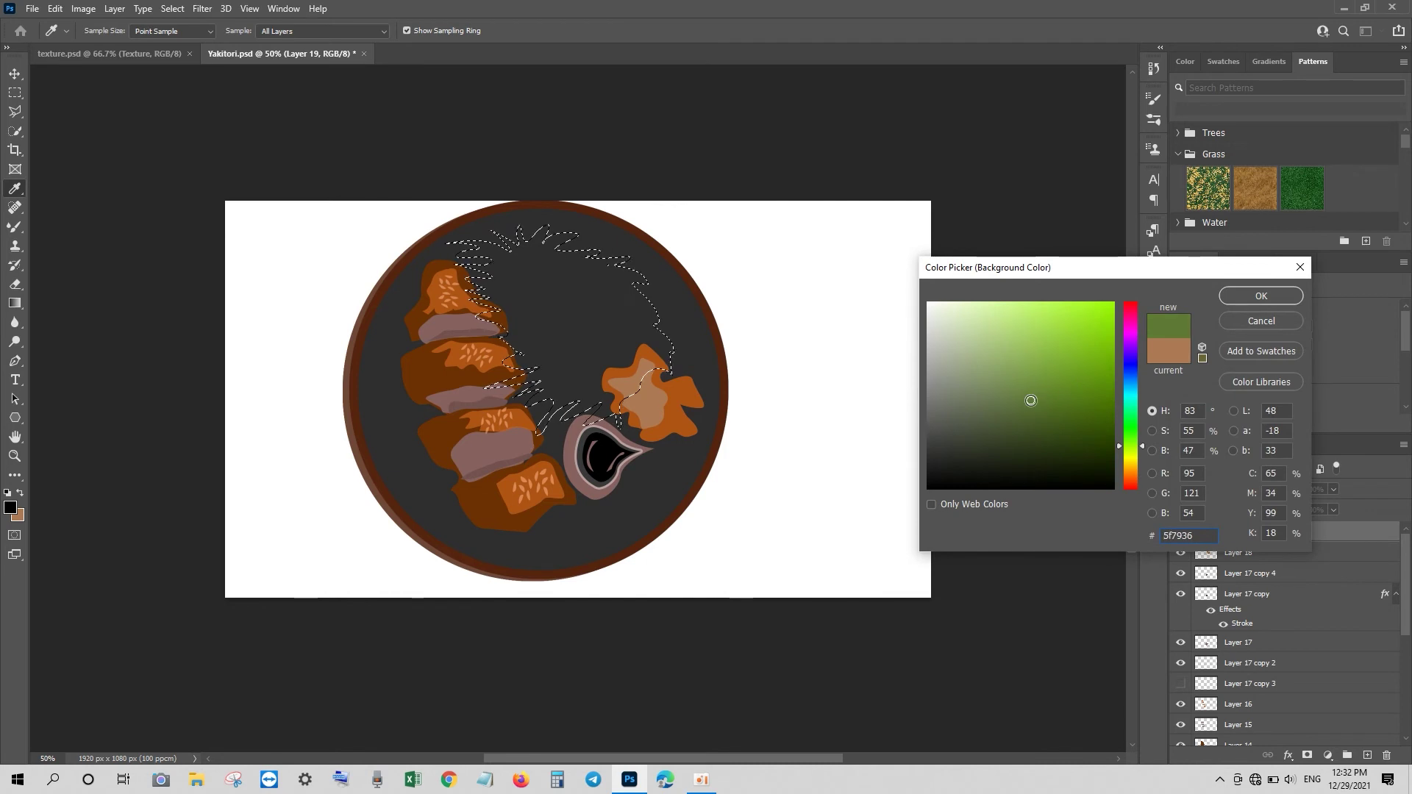
key(Return)
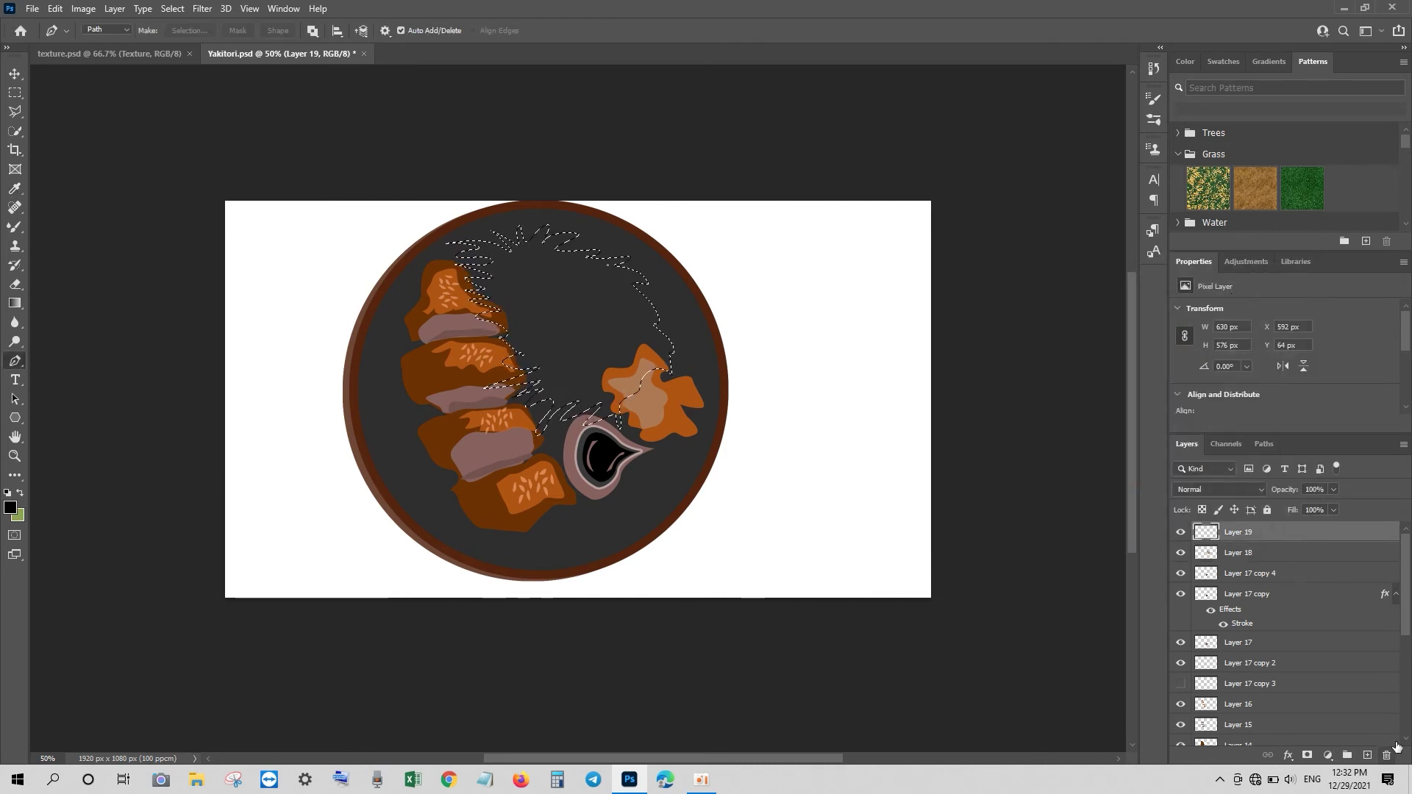
key(ctrl+BackSpace)
key(ctrl+d)
Outline a single cabbage strand and turn it into a selection
click(524, 319)
click(488, 343)
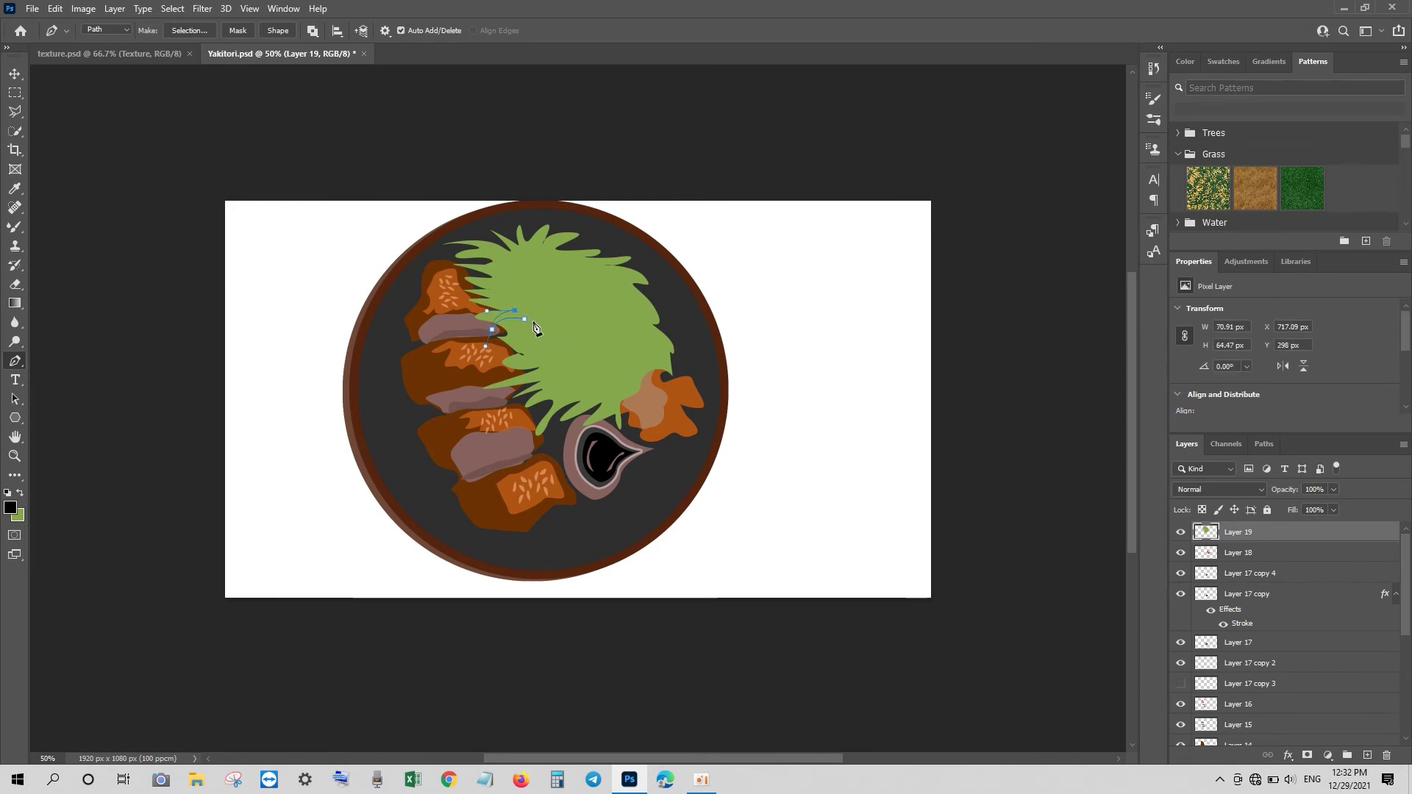
key(ctrl+Return)
Set the colour to pale green and add a new layer for the cabbage strand
click(17, 515)
click(984, 306)
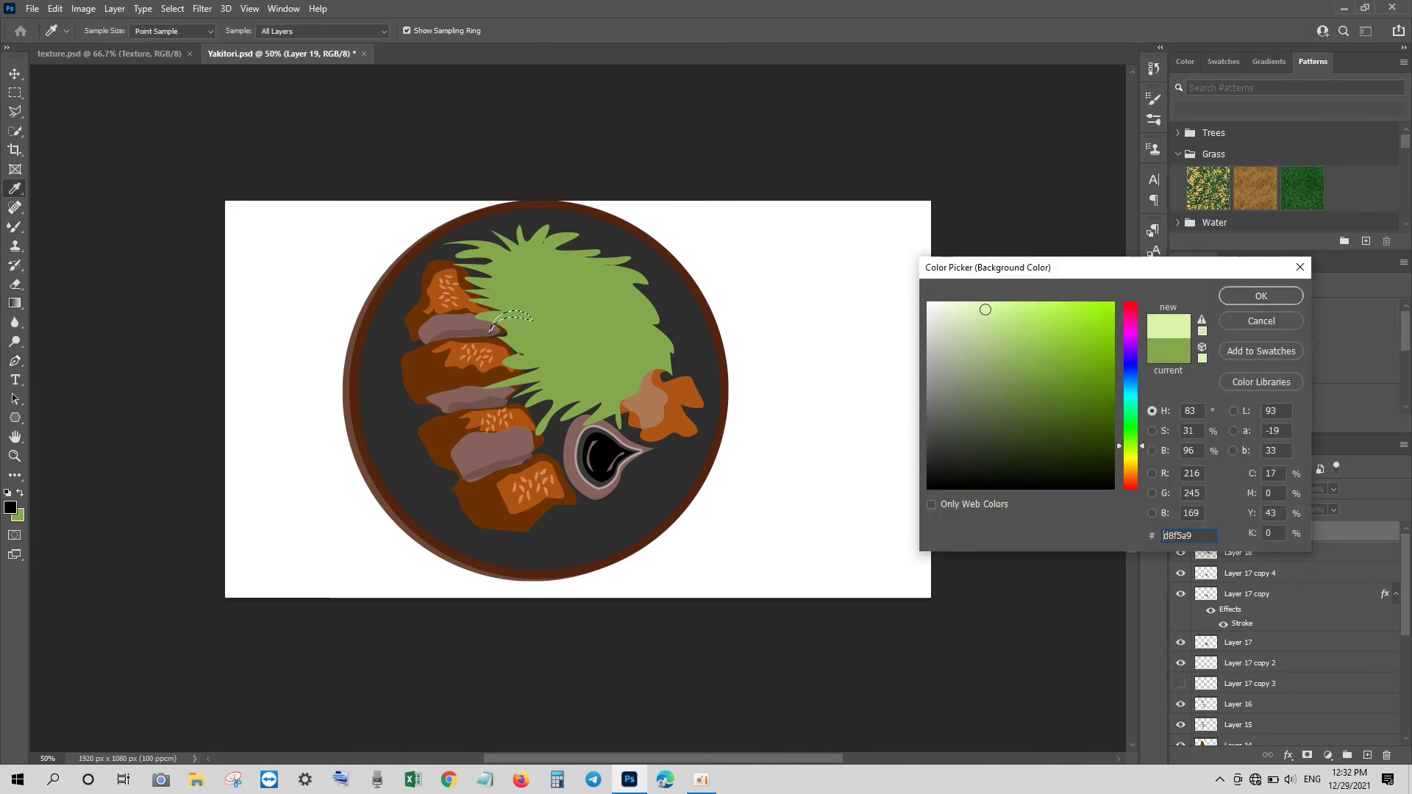
click(1260, 296)
key(p)
click(1369, 755)
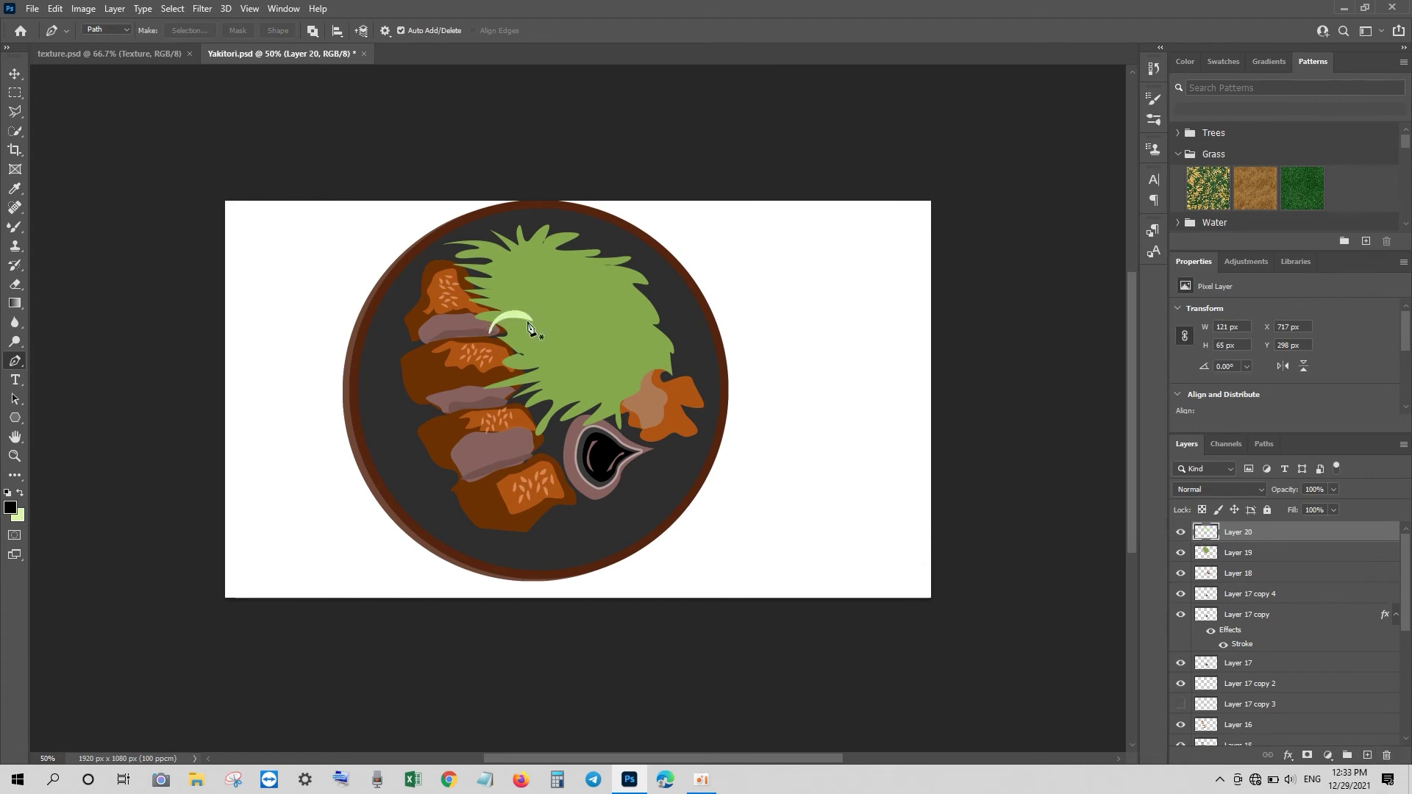
Duplicate the pale-green strand and flip the copy horizontally
key(v)
mouse_move(517, 321)
mouse_down()
mouse_move(540, 300)
mouse_move(502, 274)
mouse_move(509, 312)
mouse_up()
key(ctrl+t)
right_click(508, 274)
click(544, 550)
key(Return)
Rotate another strand copy, shift it up-left, and merge the strand copies into one layer
ctrl+click(541, 295)
key(ctrl+t)
right_click(540, 295)
click(588, 512)
drag(531, 302, 497, 287)
key(Return)
right_click(1243, 532)
click(1089, 576)
Duplicate the strand pair lower on the mound and rotate it toward the upper left
mouse_move(496, 296)
mouse_down()
mouse_move(501, 343)
mouse_move(540, 345)
mouse_up()
key(ctrl+t)
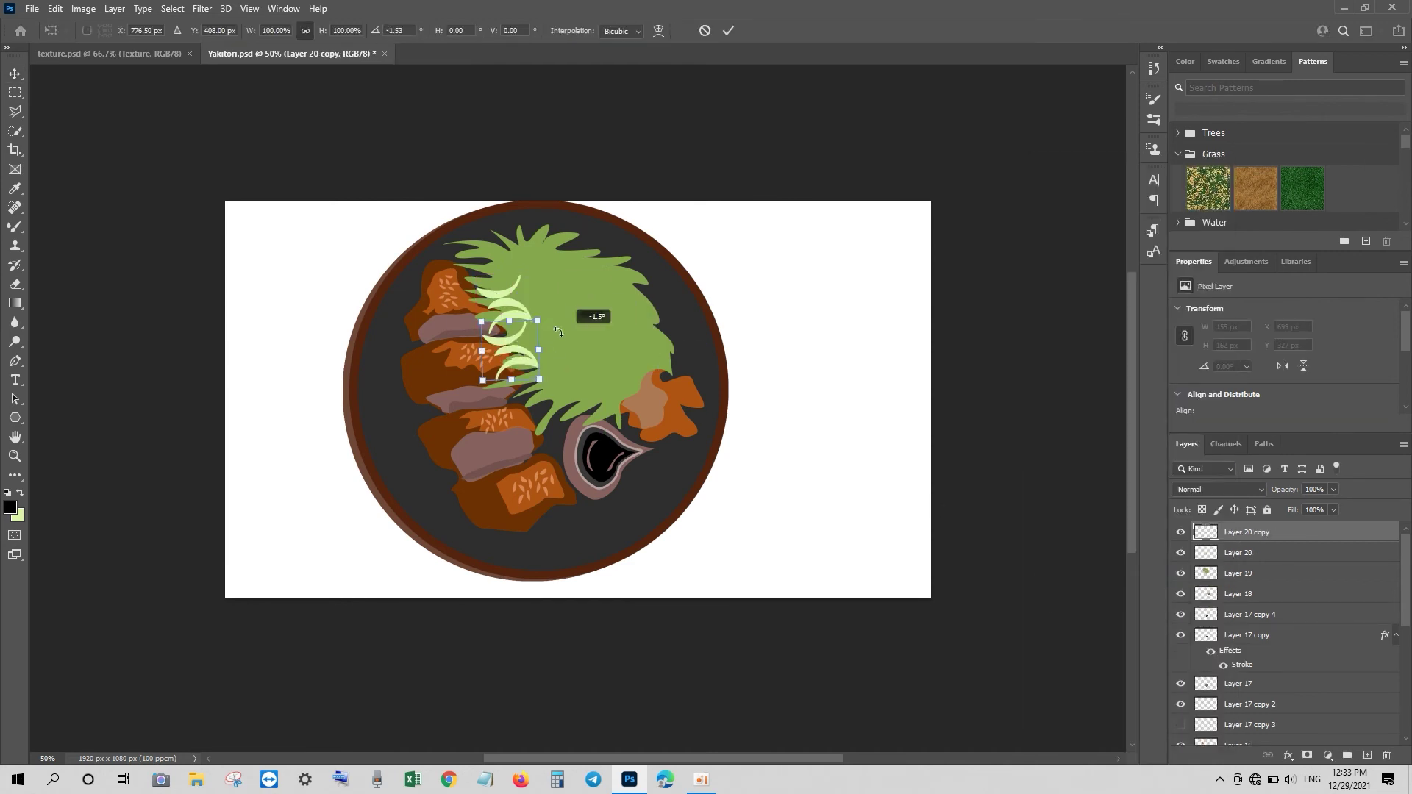
key(ctrl+z)
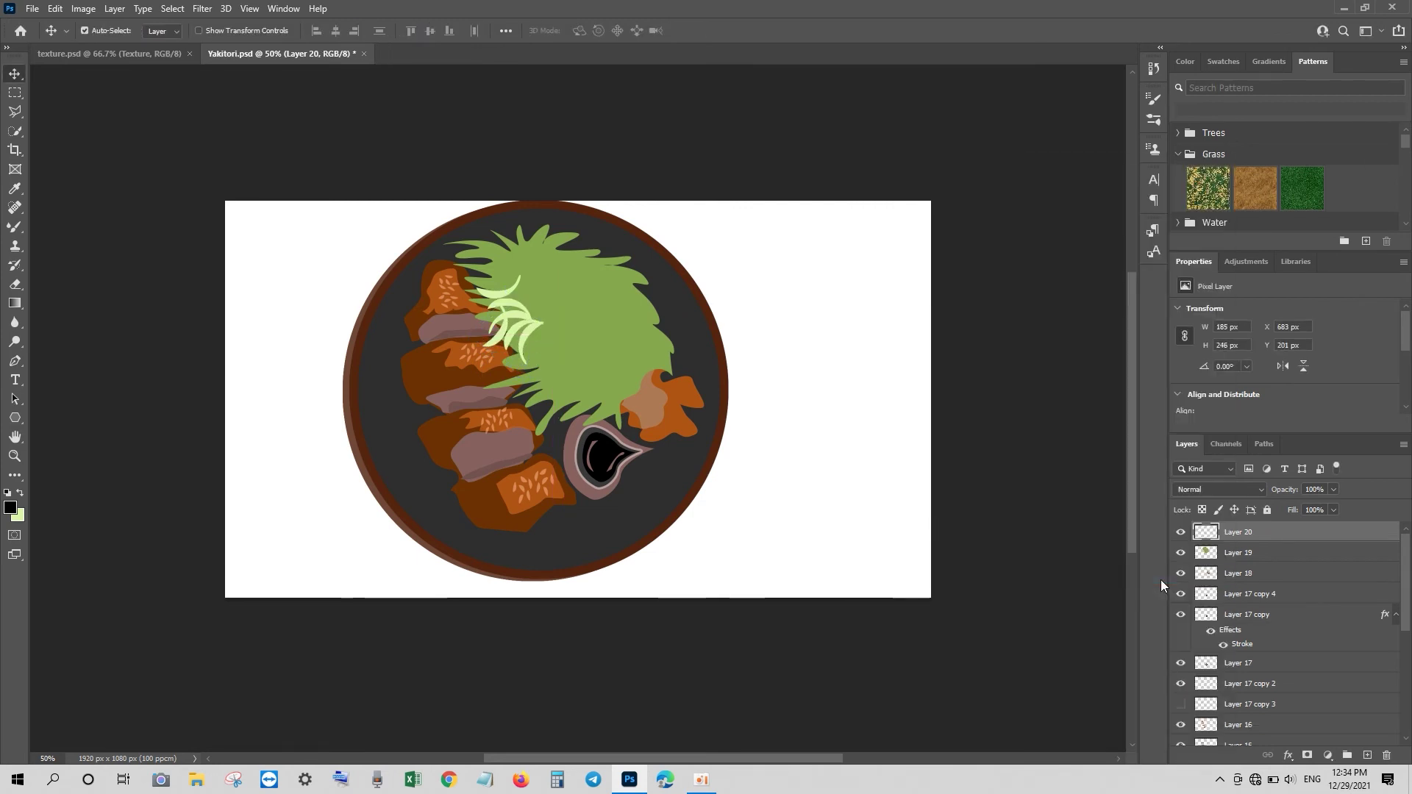
key(ctrl+z)
drag(471, 269, 441, 236)
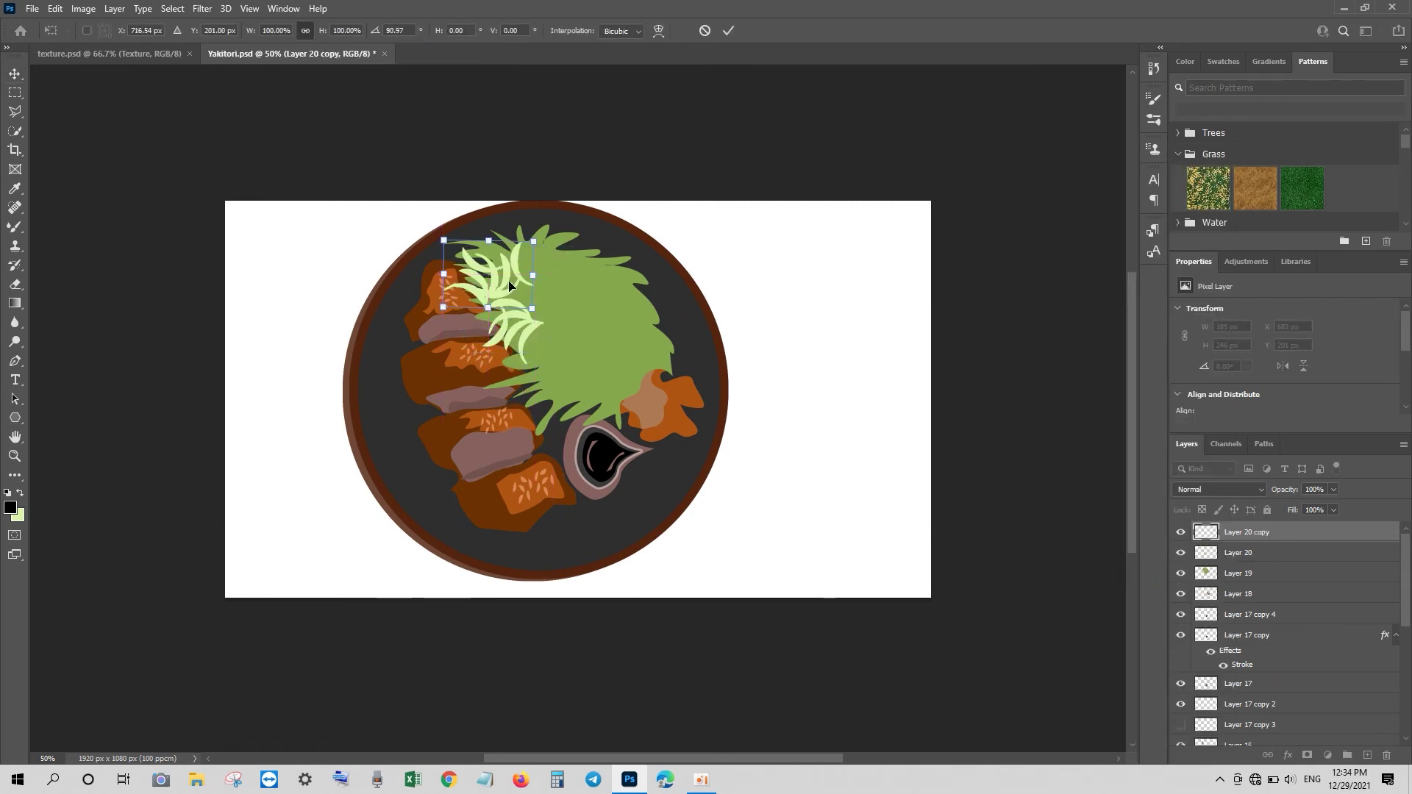
key(Return)
Add stretched strand copies on the upper-right cabbage and a tilted copy lower right
mouse_move(545, 322)
mouse_down()
mouse_move(570, 297)
mouse_move(557, 379)
mouse_move(537, 287)
mouse_up()
key(ctrl+t)
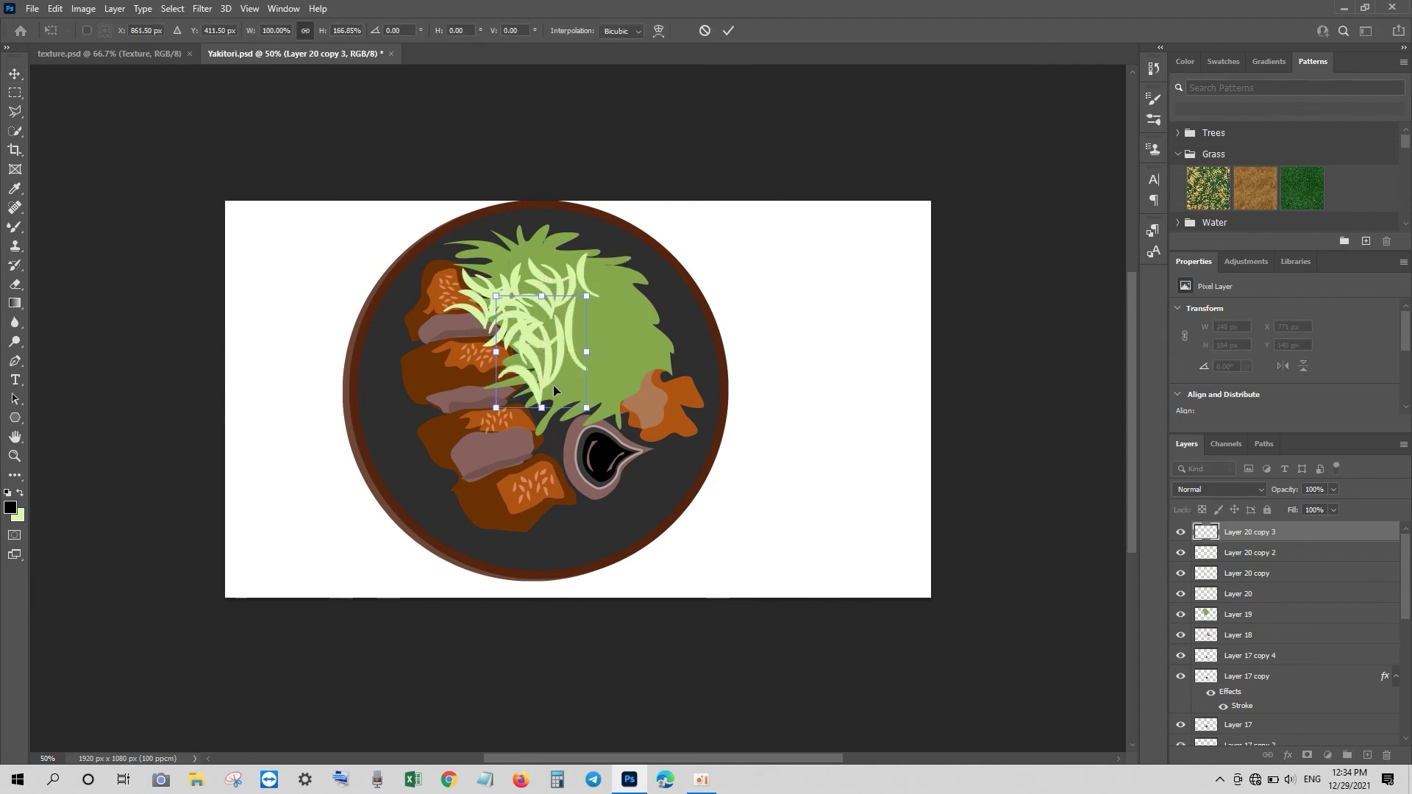
key(Return)
drag(558, 375, 598, 416)
key(ctrl+t)
drag(640, 345, 632, 309)
drag(596, 395, 604, 332)
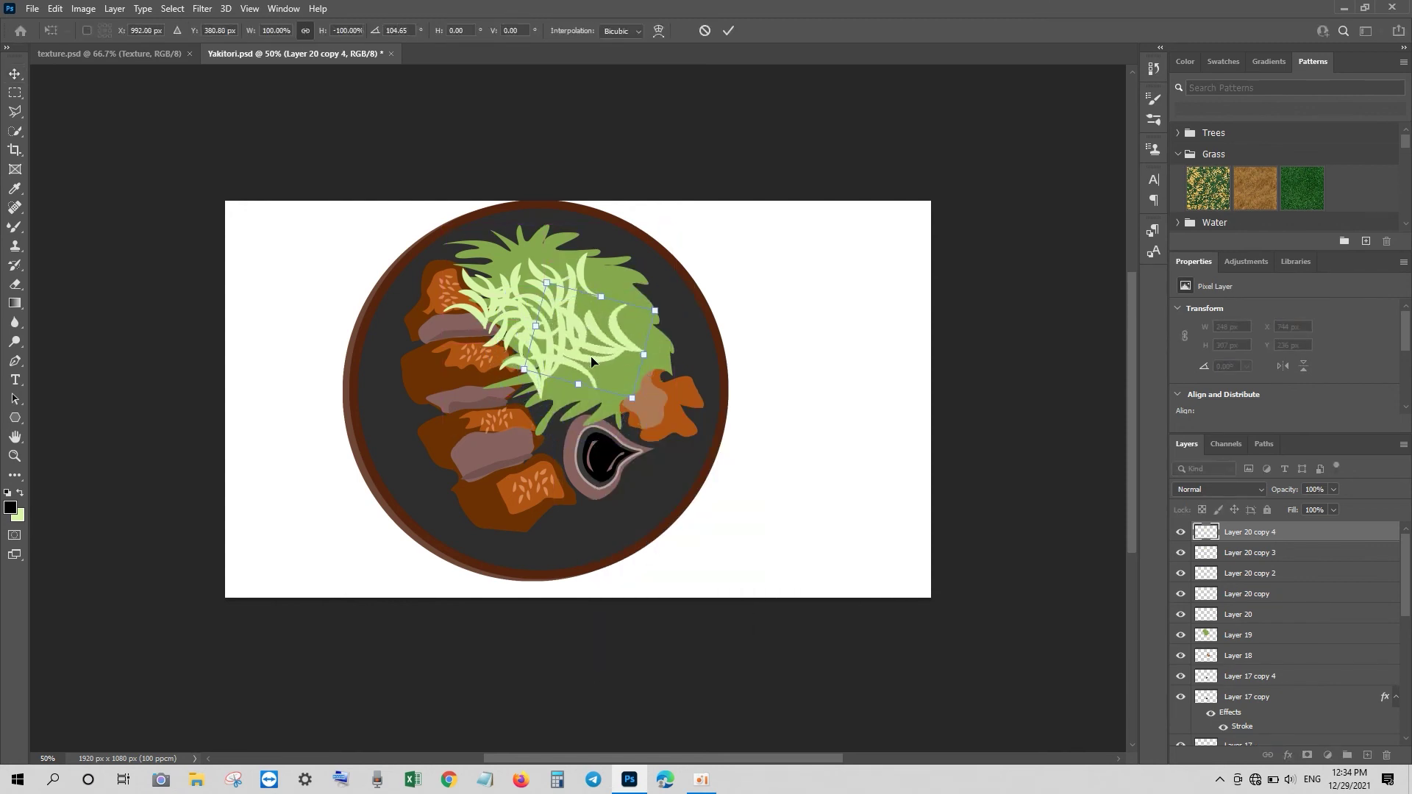
key(Return)
Delete the extra strand copies, then rotate and shrink the remaining strands toward the cabbage centre
right_click(1212, 566)
click(1089, 252)
right_click(1207, 566)
click(1088, 252)
key(ctrl+t)
mouse_move(587, 272)
mouse_down()
mouse_move(706, 400)
mouse_move(677, 250)
mouse_up()
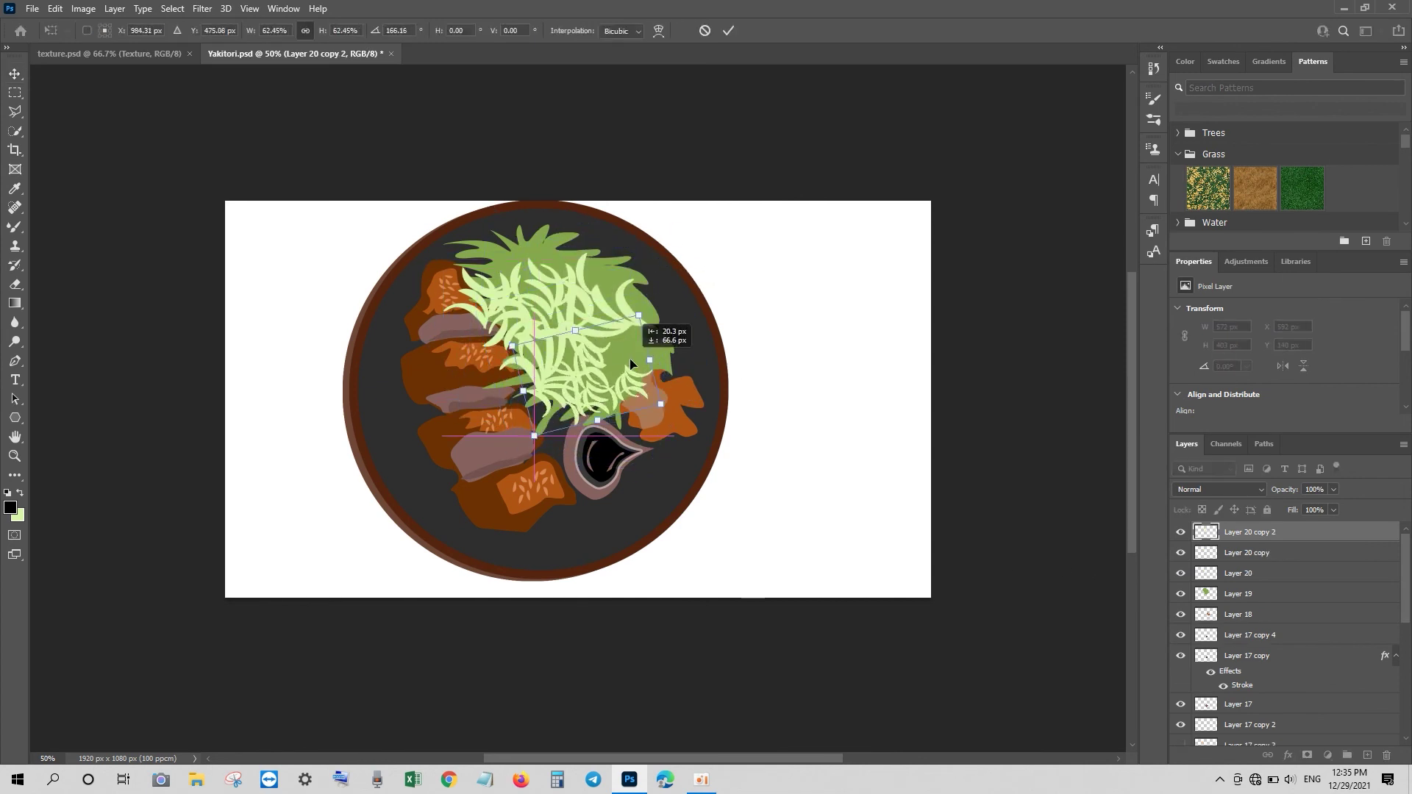
drag(678, 254, 620, 361)
key(Return)
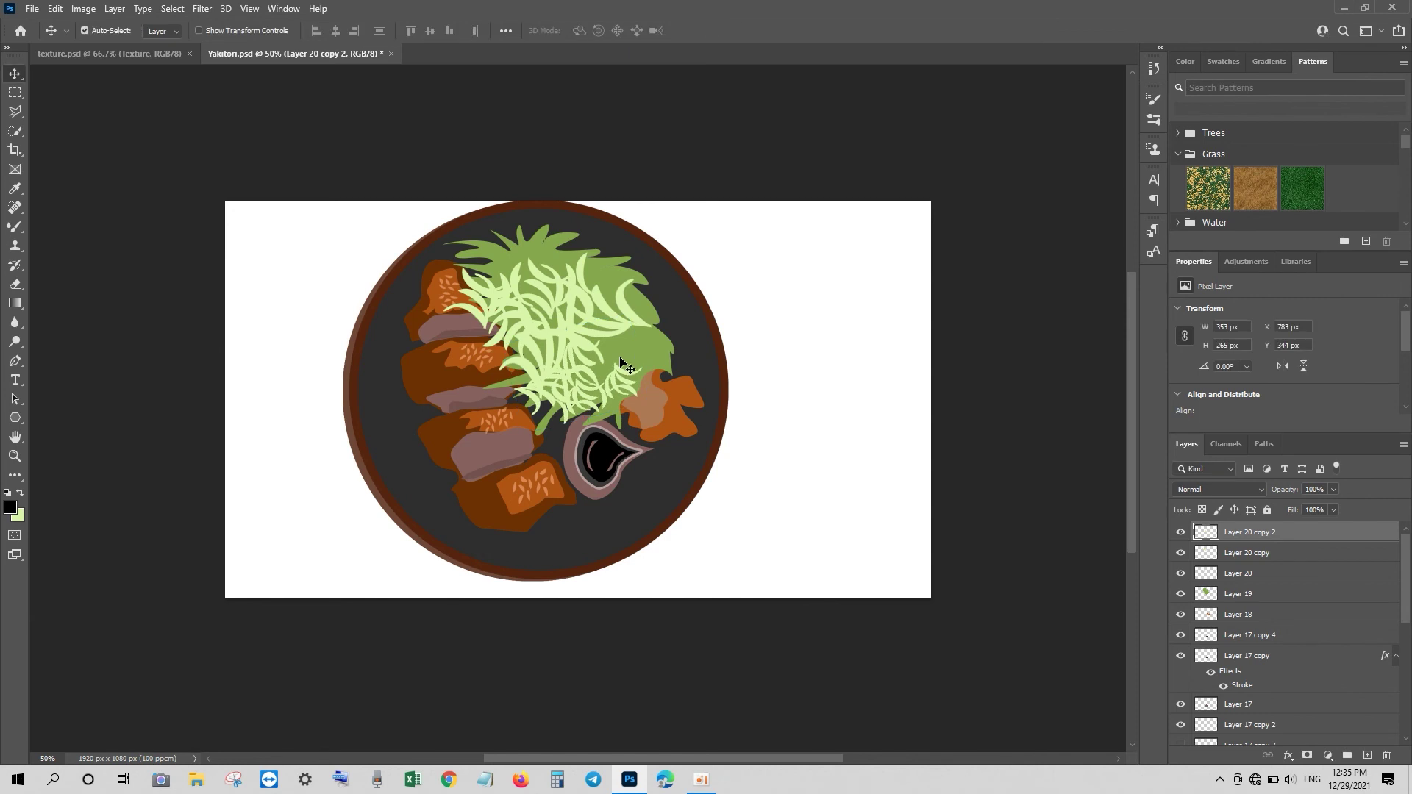
Duplicate the strands three more times, rotating and placing each copy across the mound
key(ctrl+j)
key(ctrl+t)
mouse_move(550, 282)
mouse_down()
mouse_move(565, 324)
mouse_move(638, 353)
mouse_move(552, 283)
mouse_move(536, 286)
mouse_up()
key(Return)
key(ctrl+j)
key(ctrl+t)
key(Return)
key(ctrl+j)
key(ctrl+t)
key(Return)
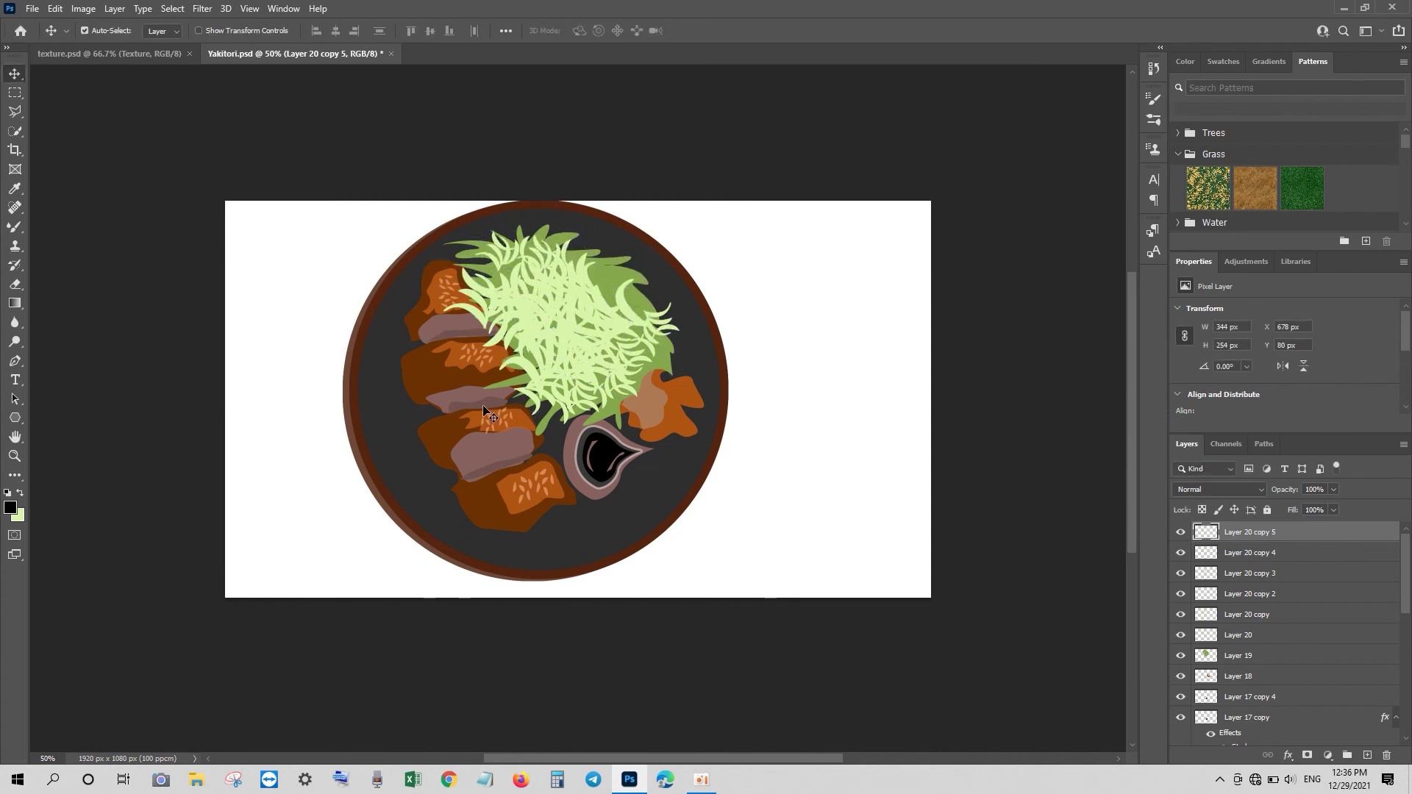
Send the green cabbage mound layer behind the pork slices and place one more strand cluster
click(1242, 655)
key(ctrl+bracketleft)
key(ctrl+bracketleft)
key(ctrl+bracketleft)
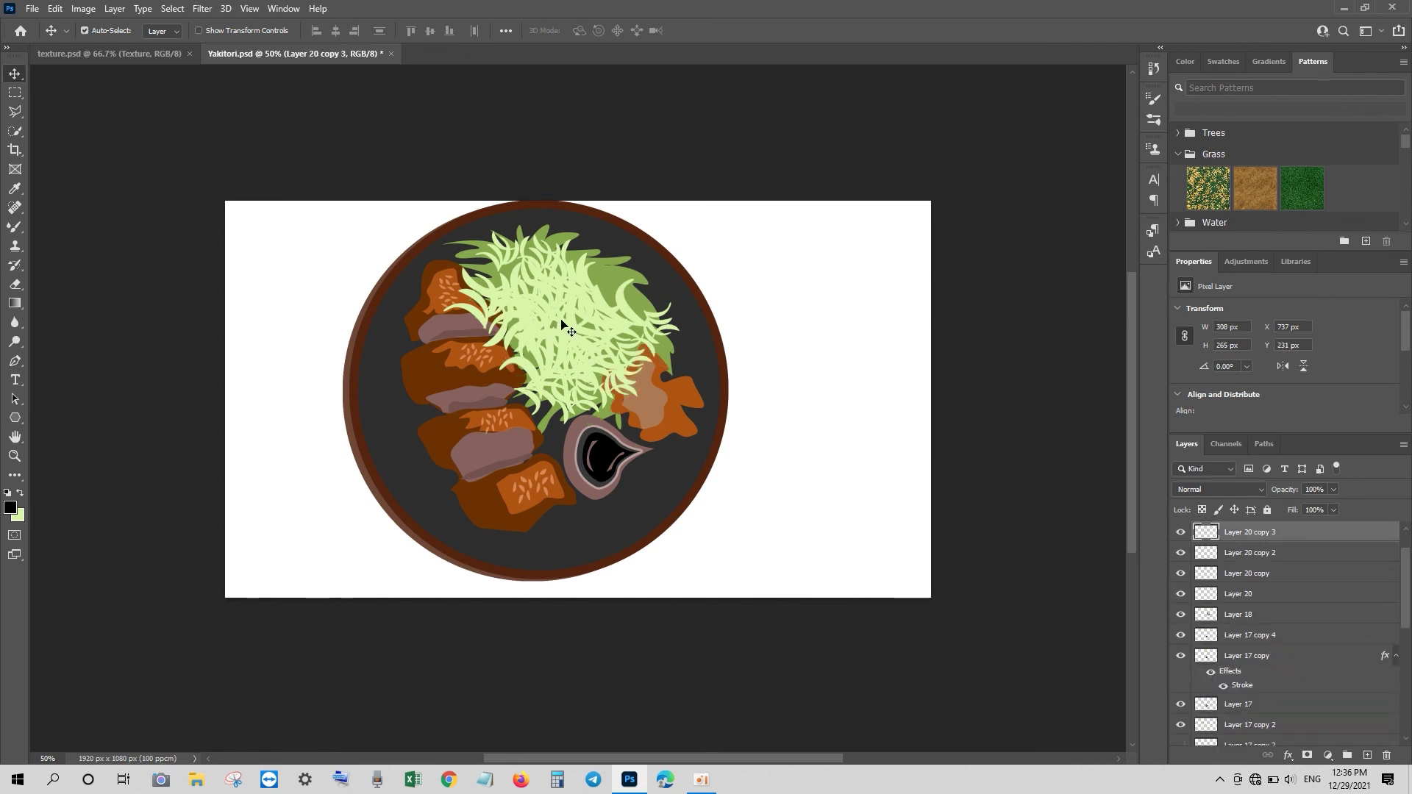
key(ctrl+t)
mouse_move(561, 318)
mouse_down()
mouse_move(617, 282)
mouse_move(501, 316)
mouse_up()
key(Return)
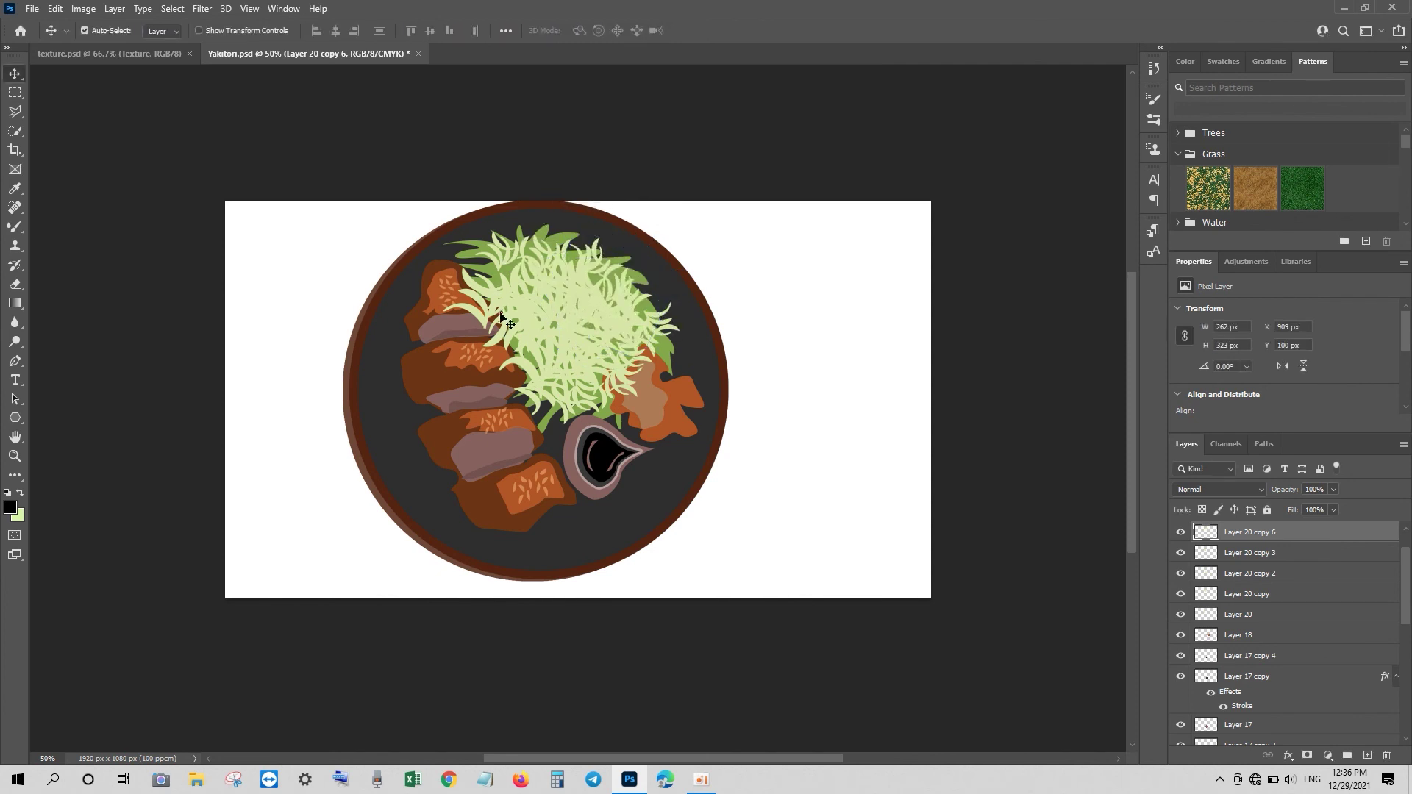
Show the dark textured background, plate shading and title text layers, hiding the underline bar
scroll(1303, 618, down, 5)
click(1181, 694)
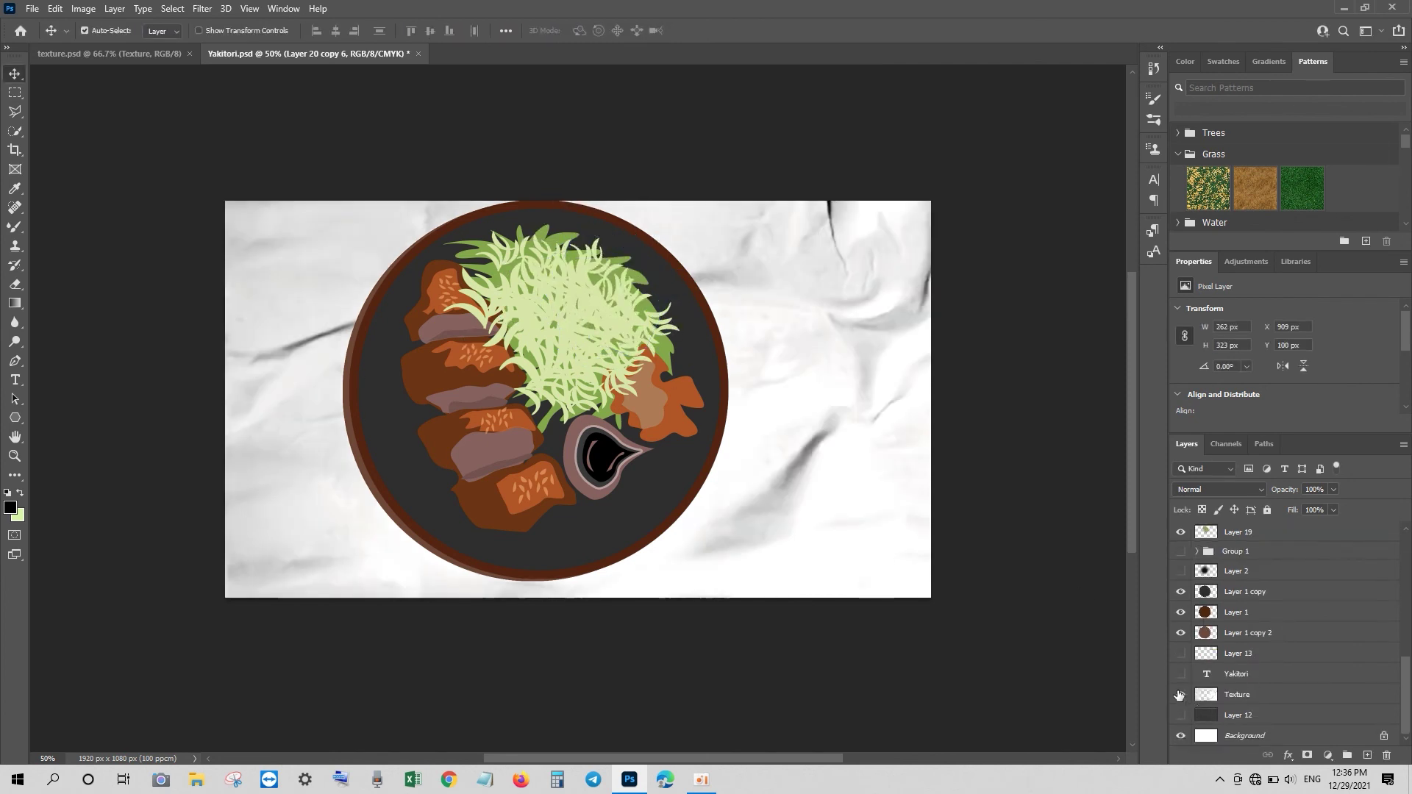
click(1181, 571)
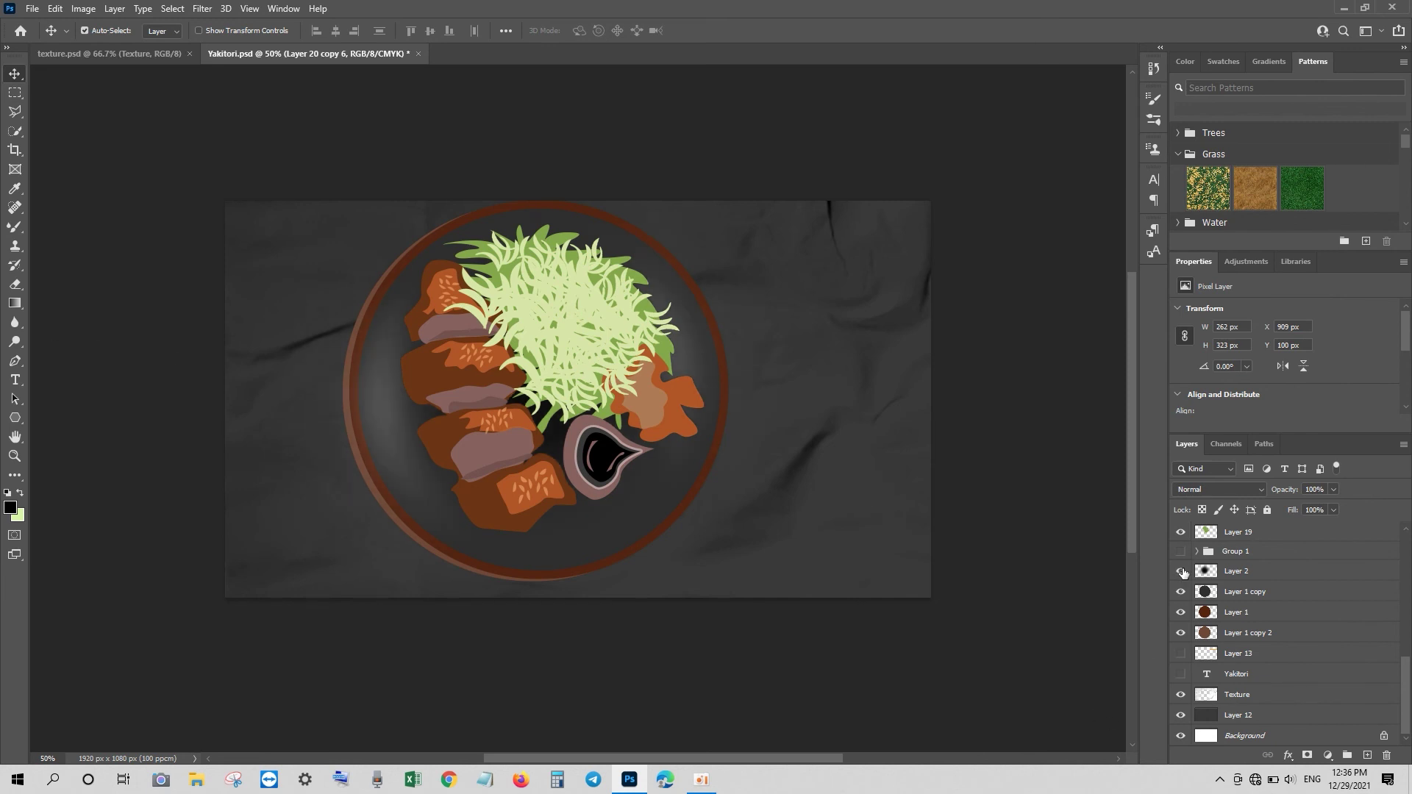
click(1180, 653)
click(1182, 673)
Retype the title as 'Tonkatsu', reduce its size, and show the orange underline beneath it
double_click(1206, 674)
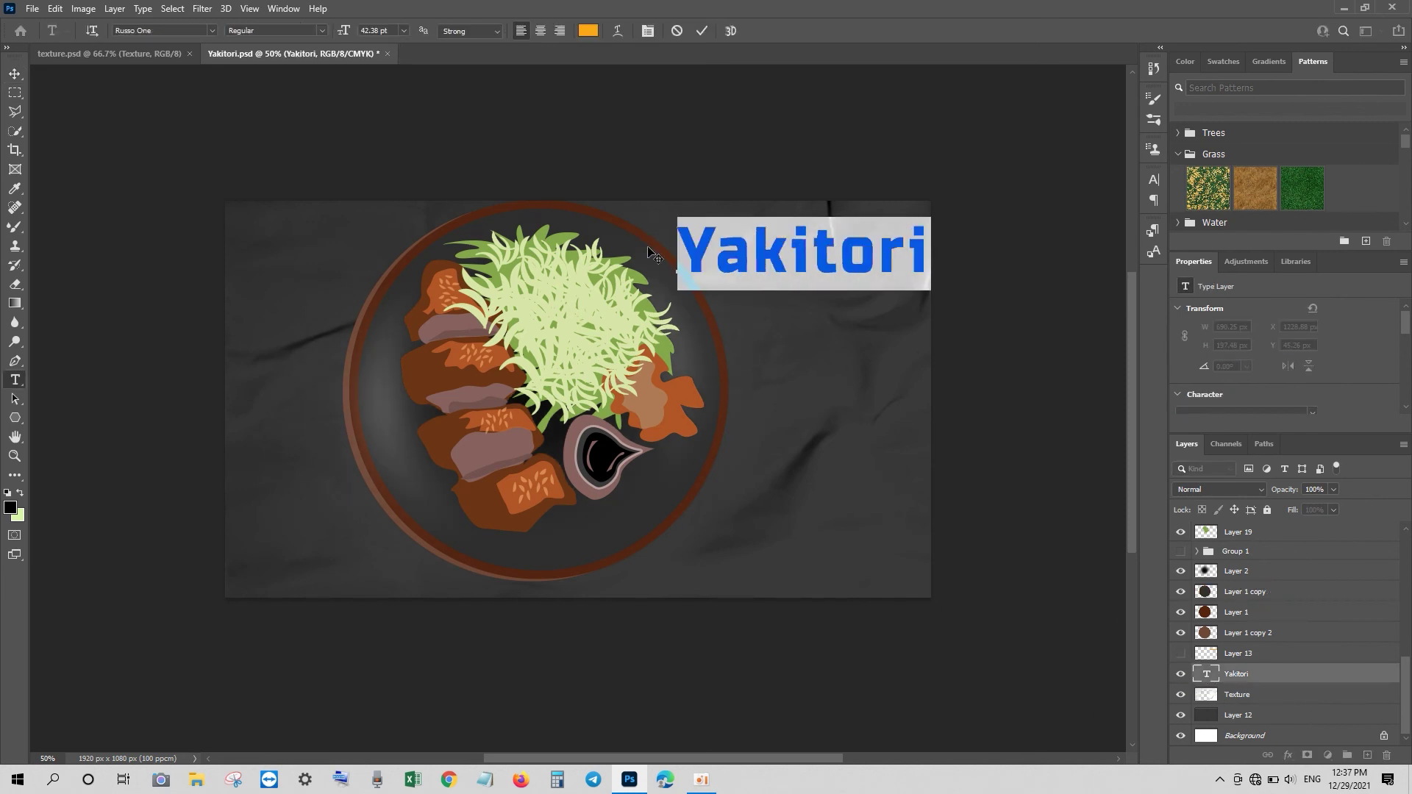
text(Tonkat)
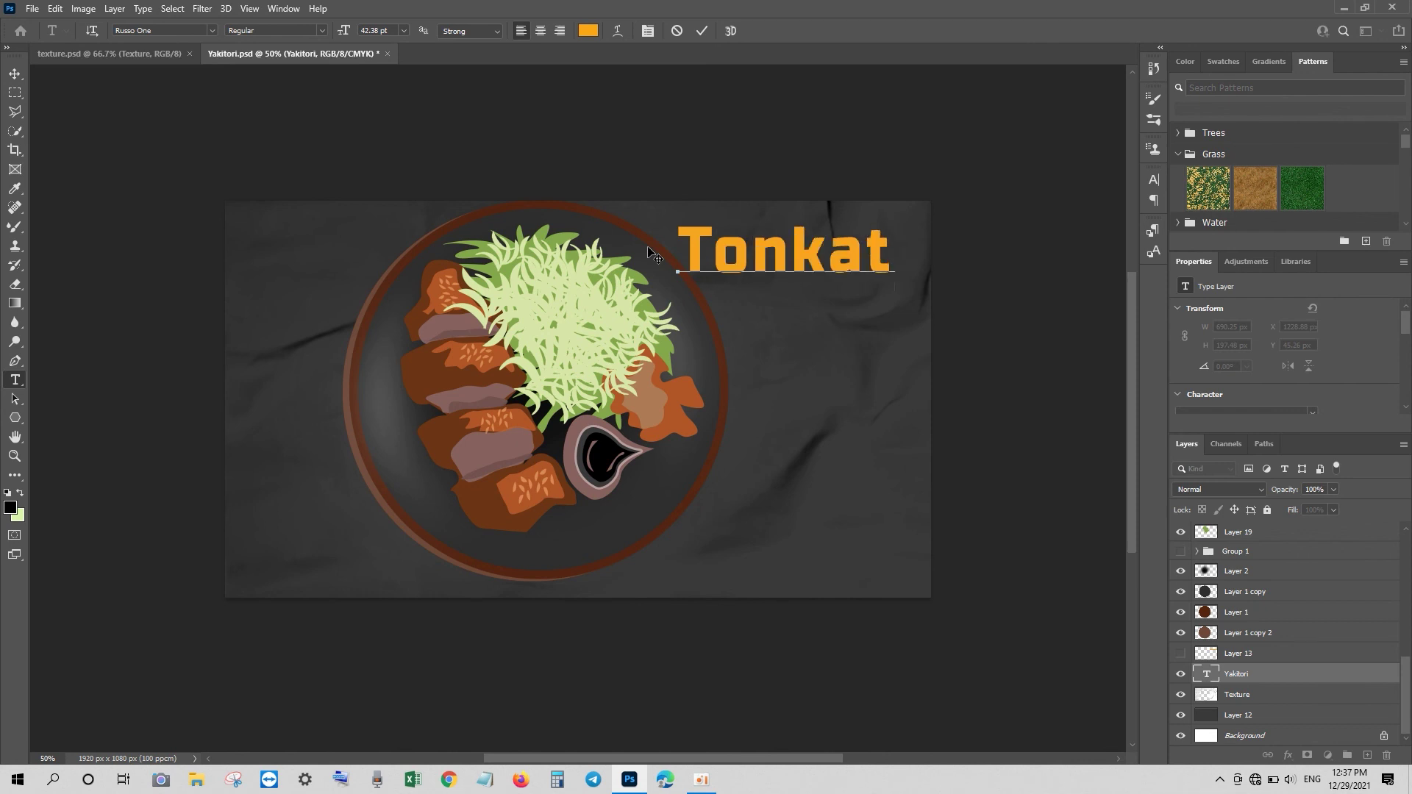
text(su)
key(ctrl+a)
key(ctrl+shift+comma)
key(ctrl+shift+comma)
key(ctrl+shift+comma)
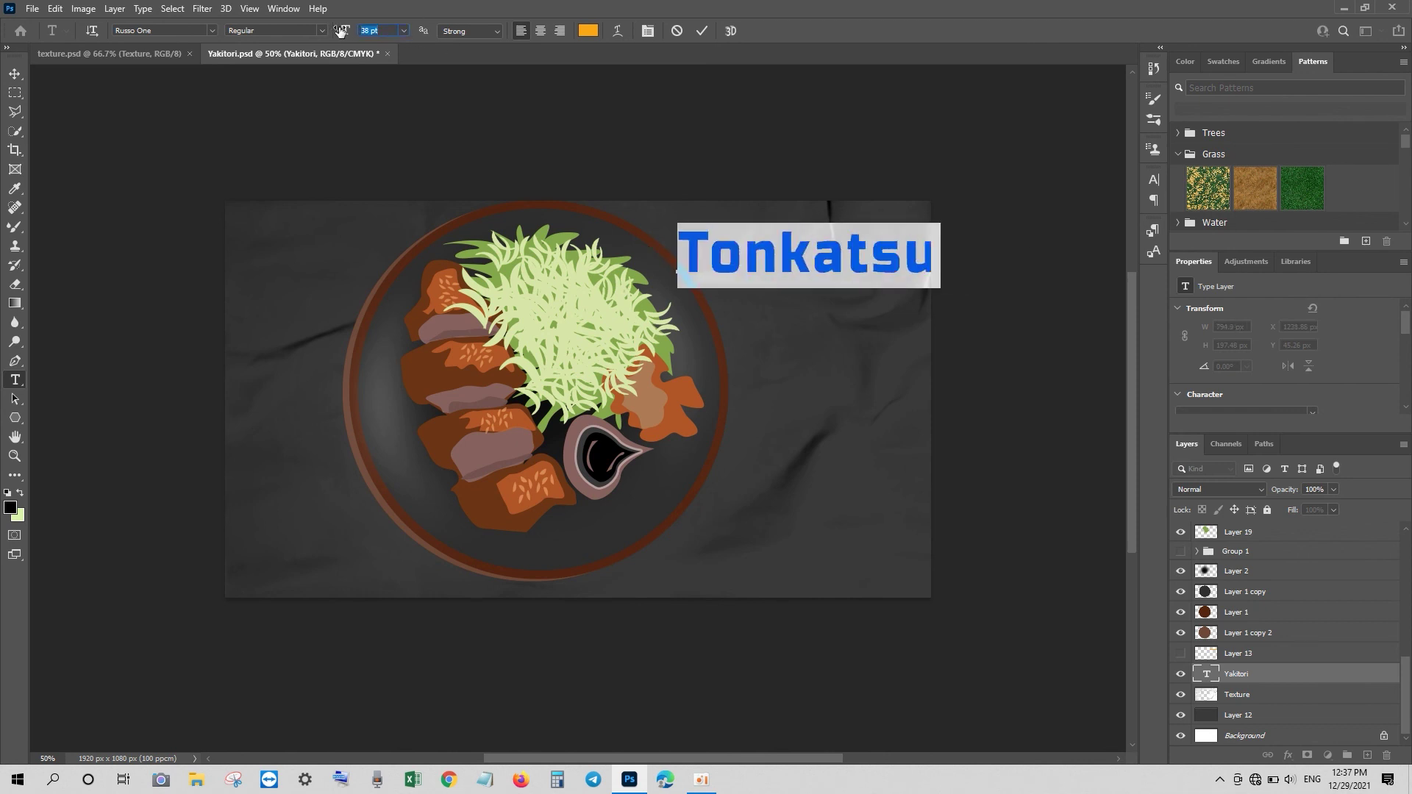
key(ctrl+Return)
key(v)
click(1181, 653)
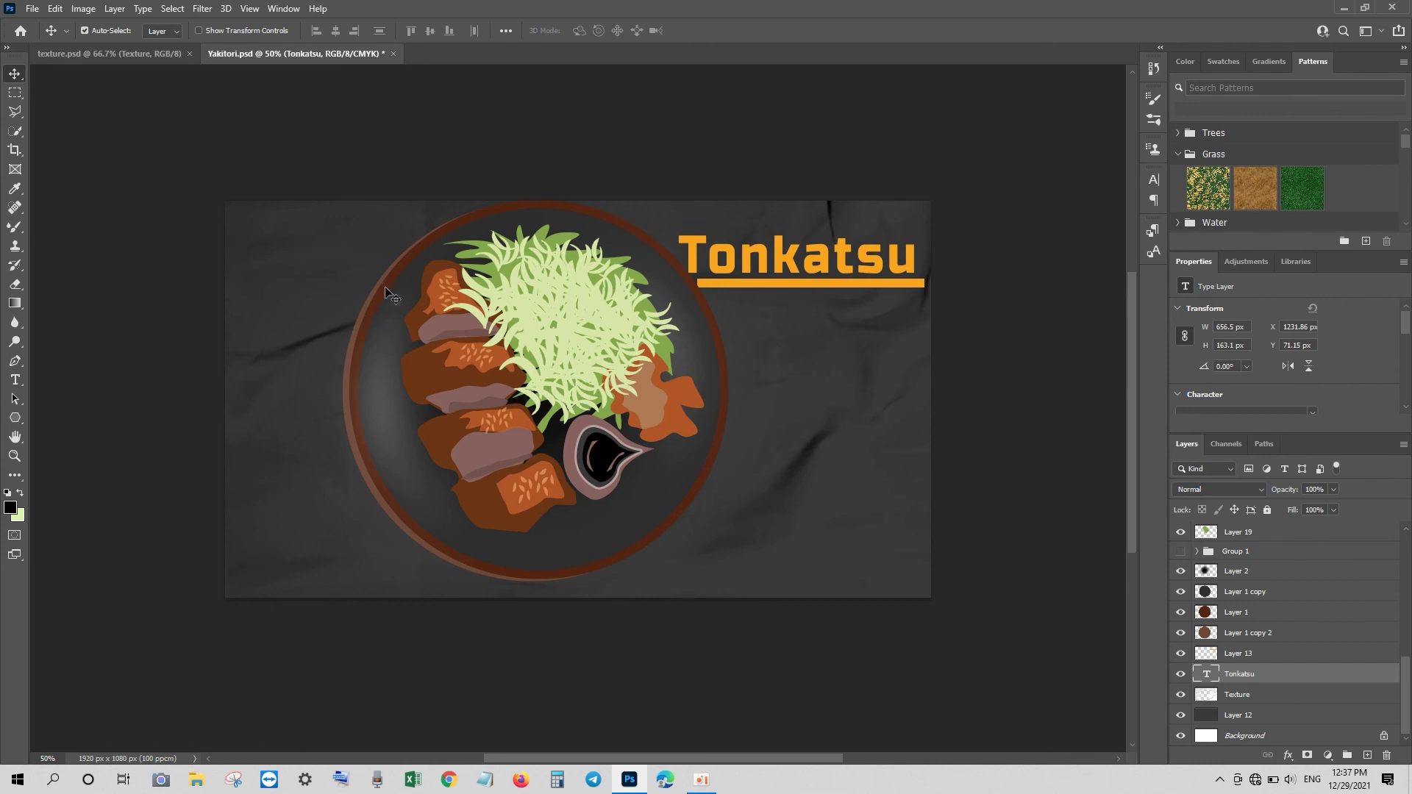
Save a JPEG copy of the illustration, entering 'To' as the file name
click(33, 8)
click(52, 189)
click(133, 340)
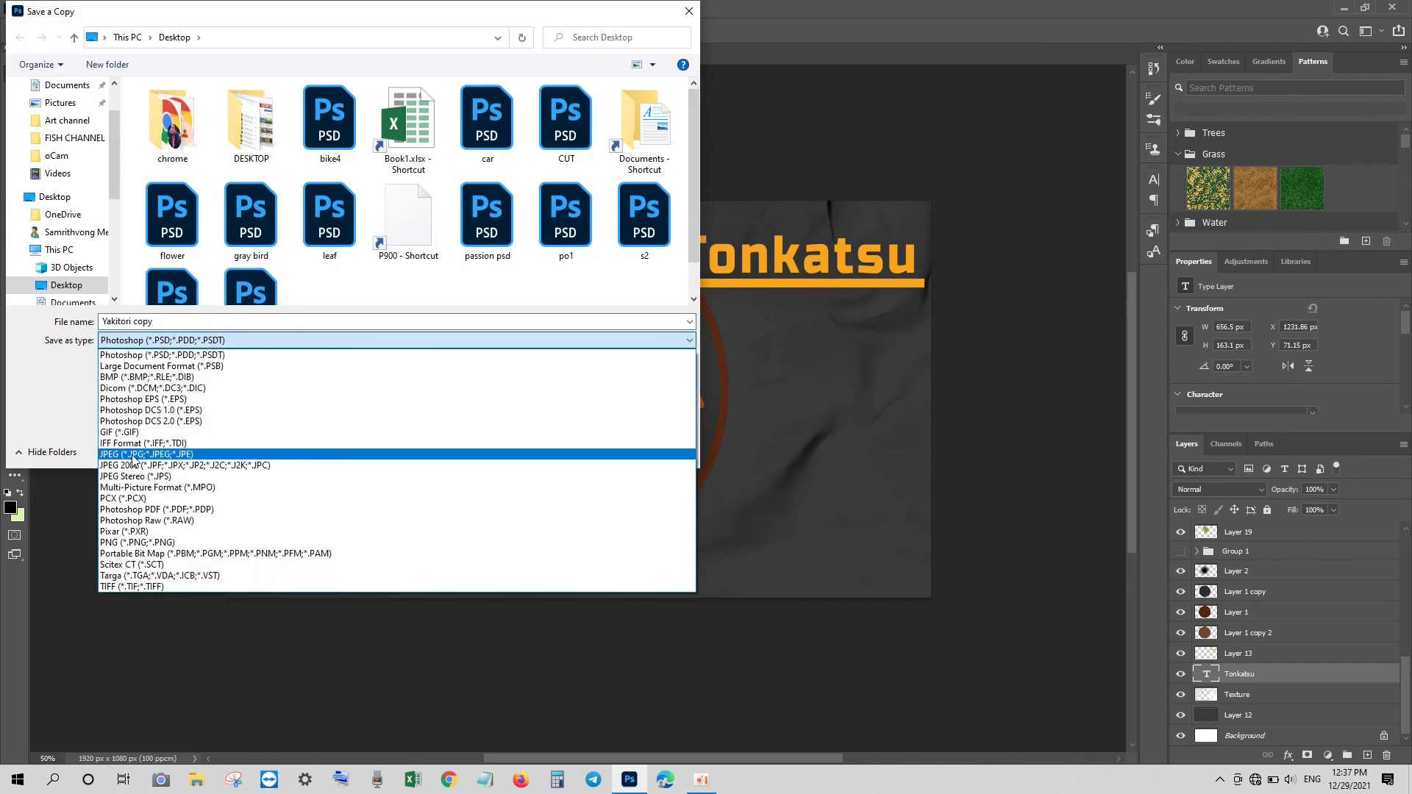
click(133, 454)
click(177, 321)
text(Tonkatsu)
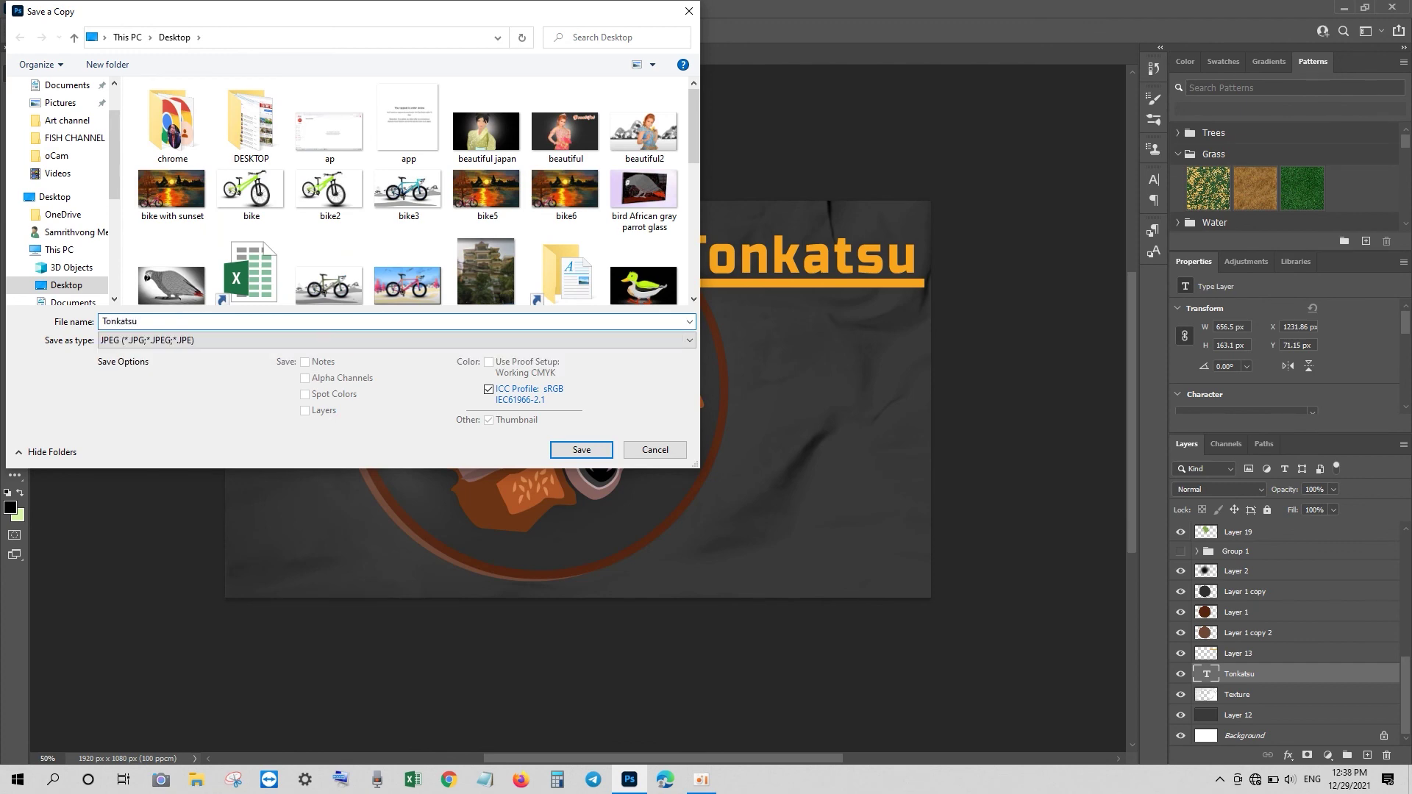
click(580, 440)
click(773, 194)
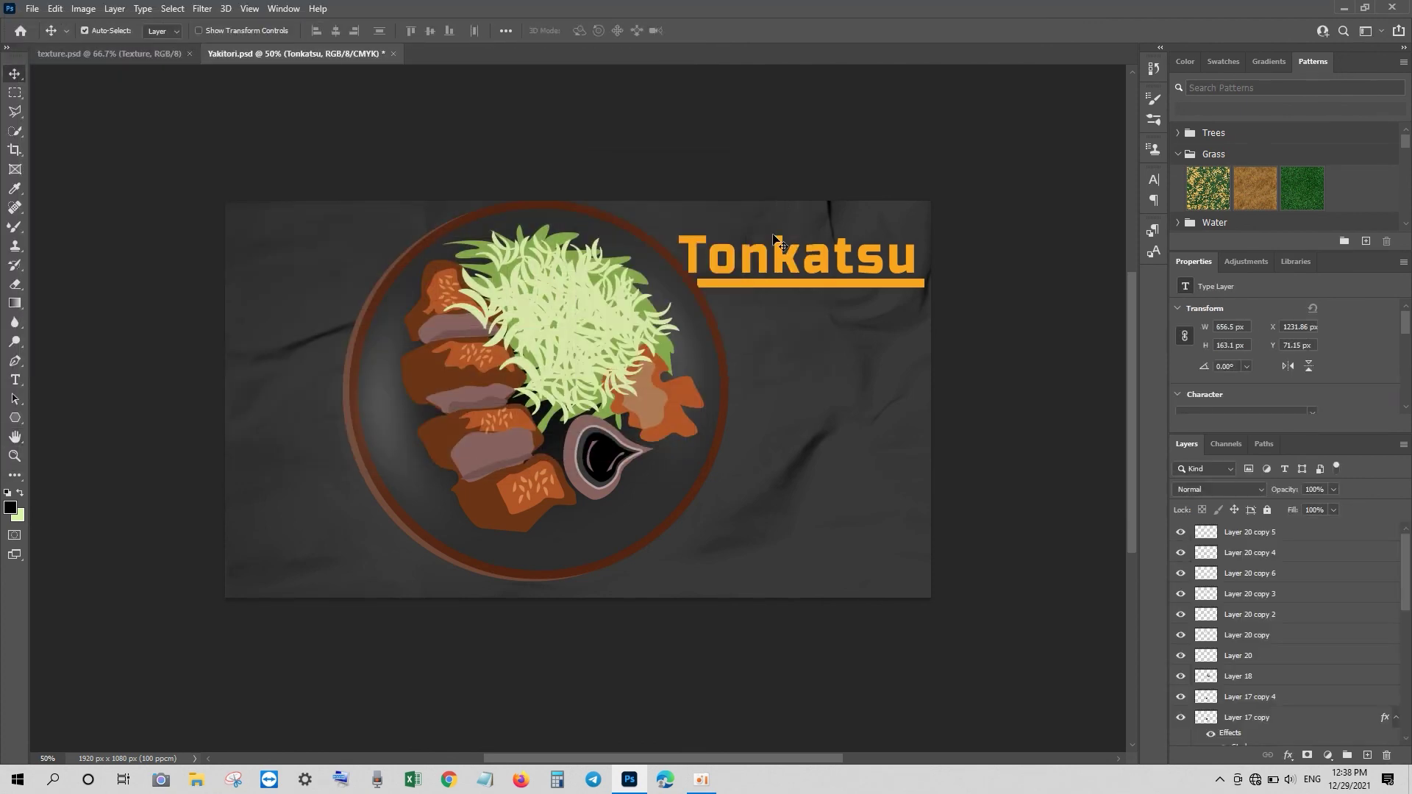